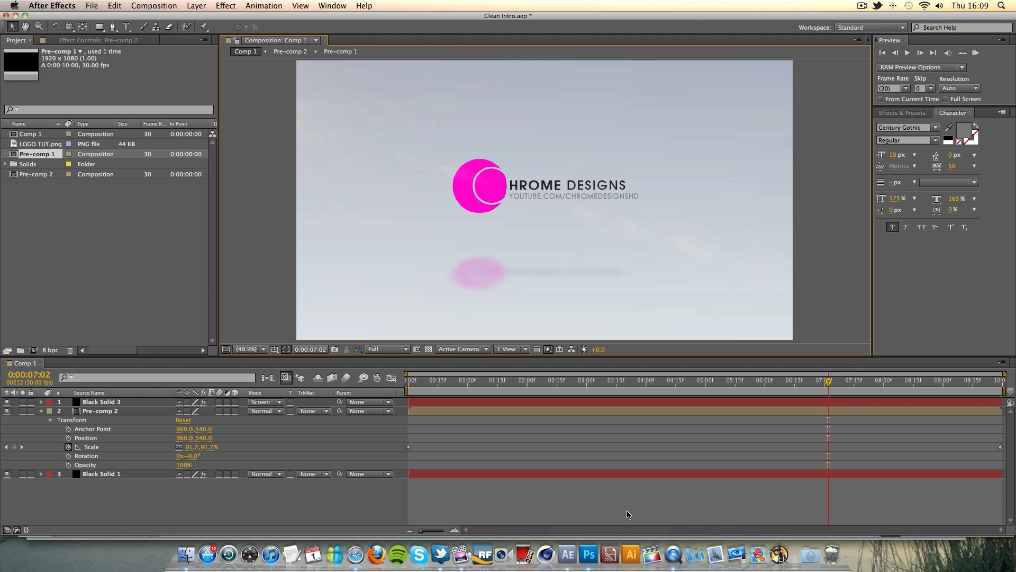
Play the Tutorial Preview movie in QuickTime, replaying it from the start and pausing near the end
left_click(677, 559)
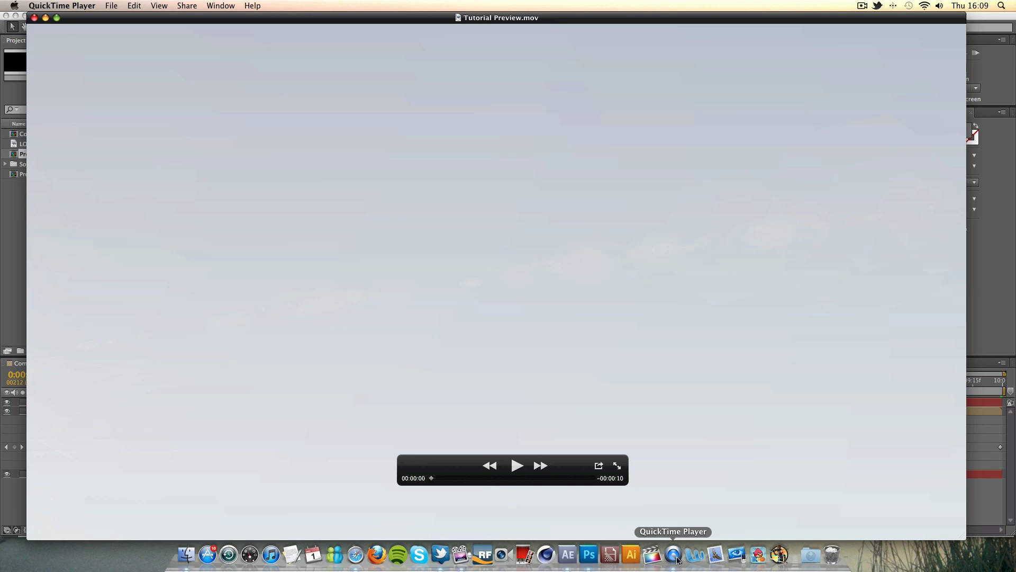
left_click(517, 465)
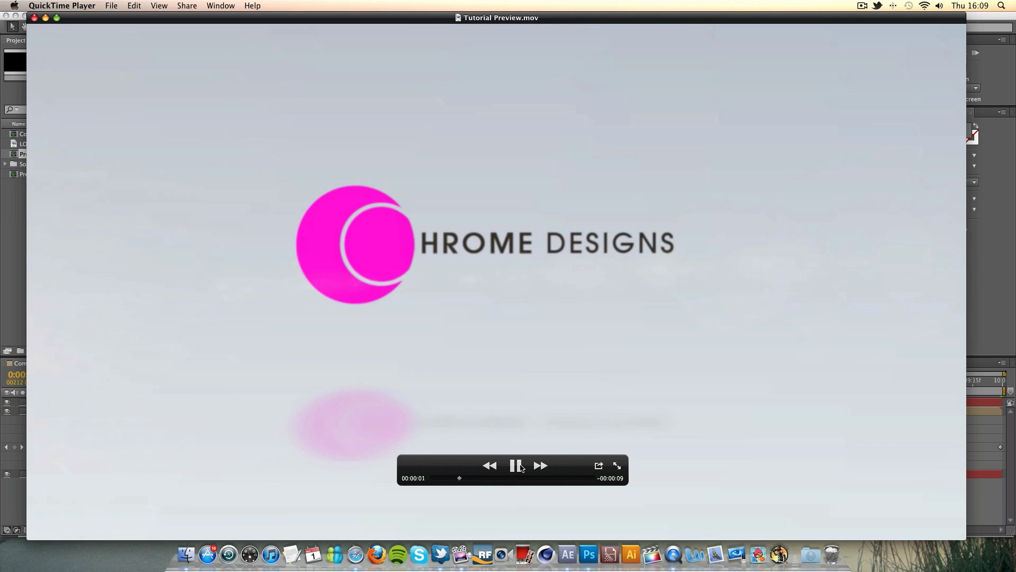
left_click_drag(580, 468, 581, 528)
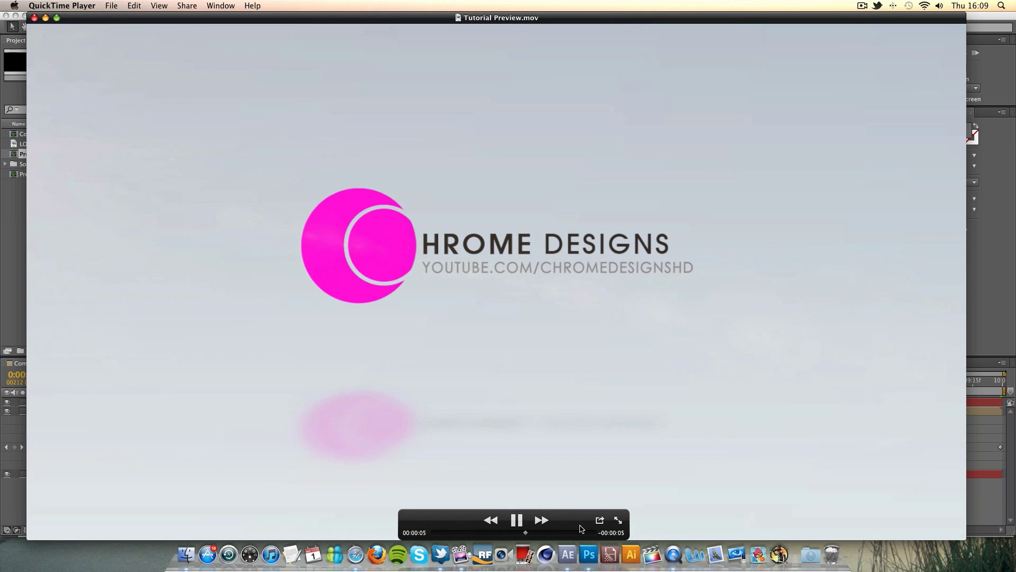
left_click(516, 519)
left_click(431, 532)
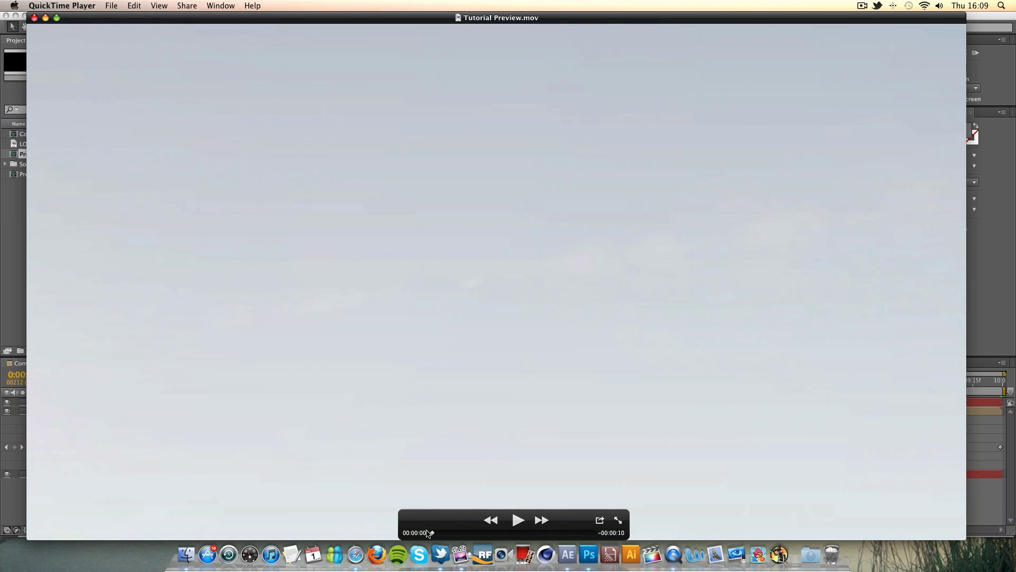
left_click(519, 522)
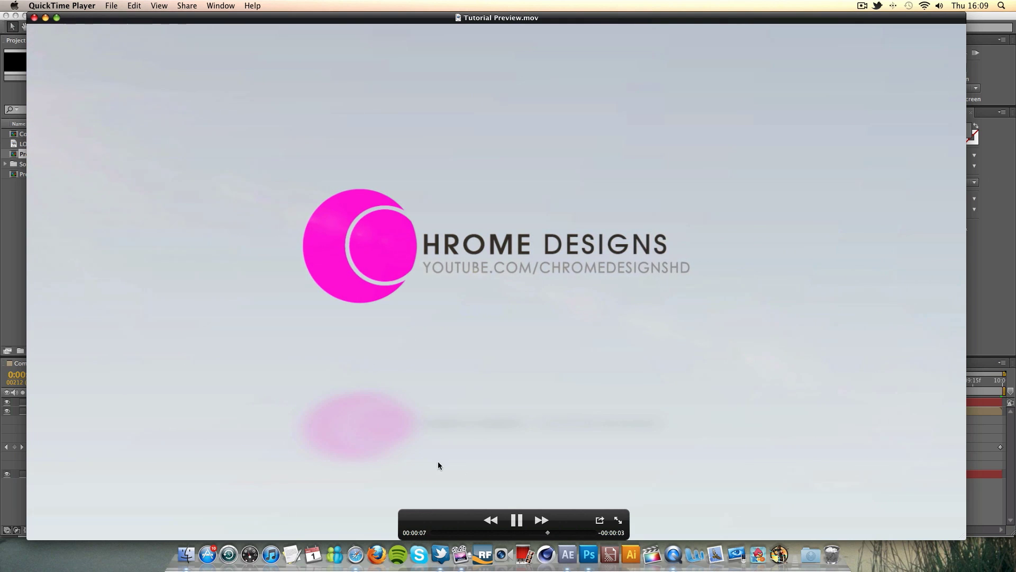
left_click(521, 532)
left_click(523, 525)
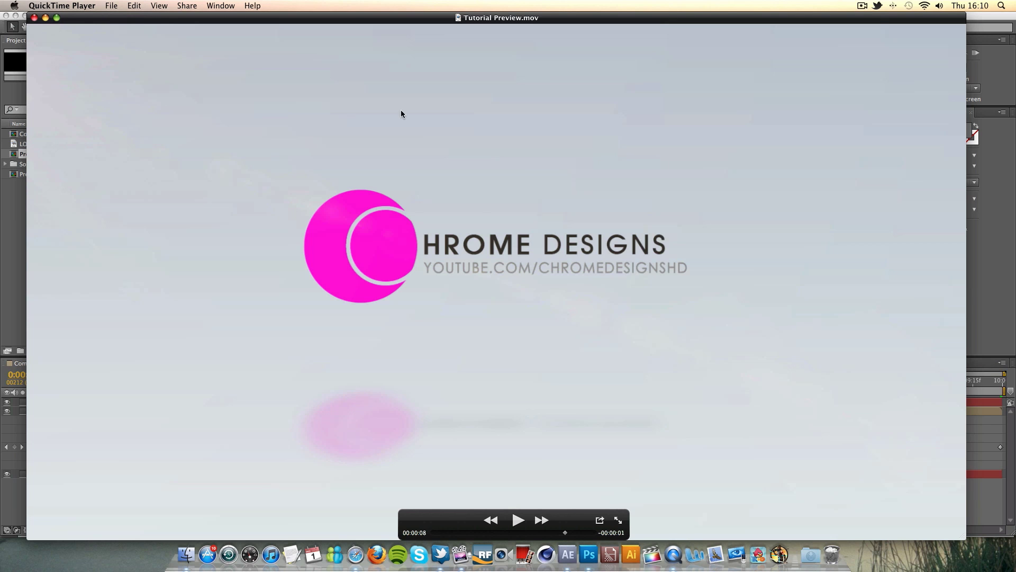
Minimize the preview movie and inspect the text, background and circle layers of logo.psd
left_click(45, 18)
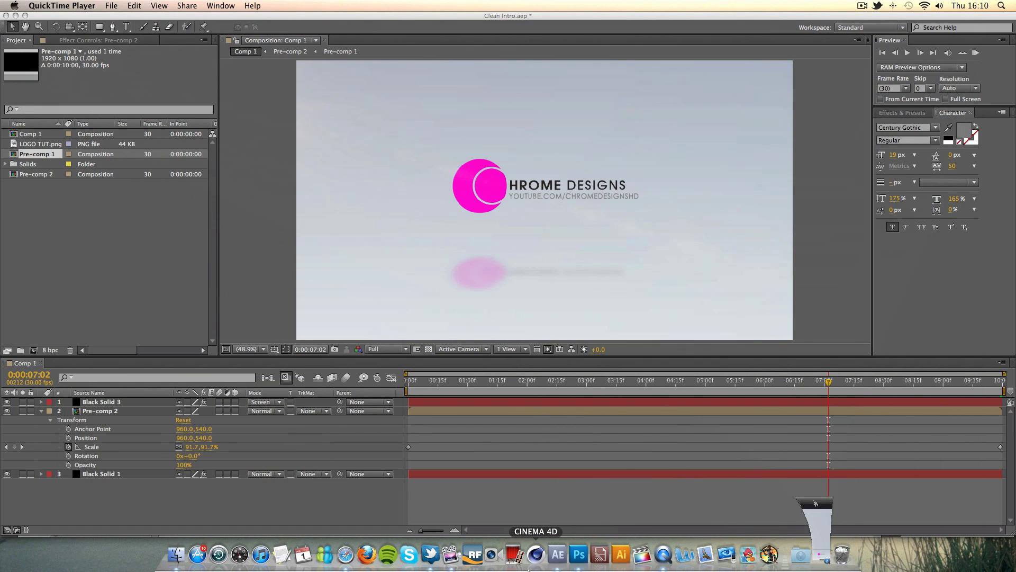
left_click(574, 561)
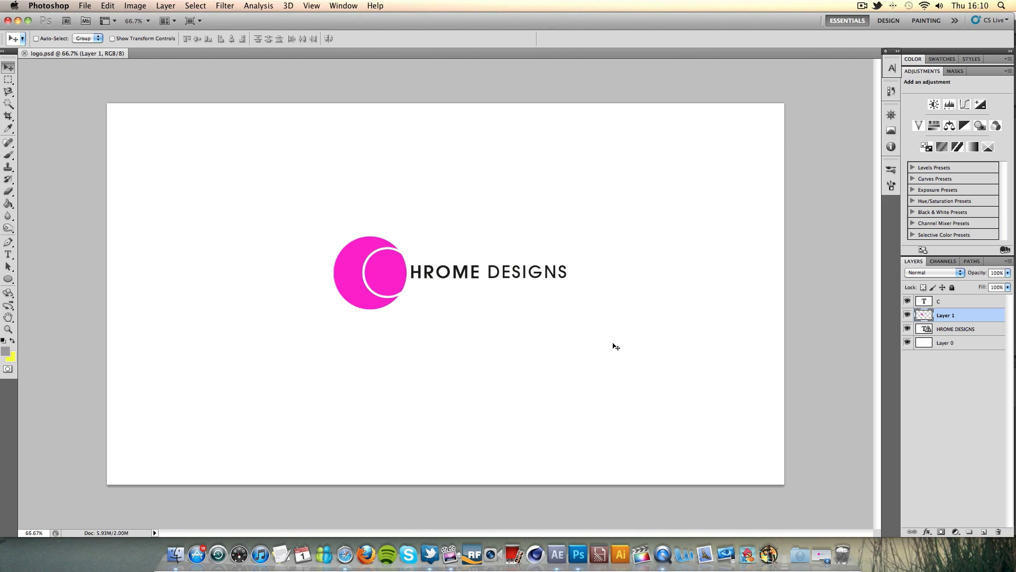
left_click(953, 333)
left_click(945, 344)
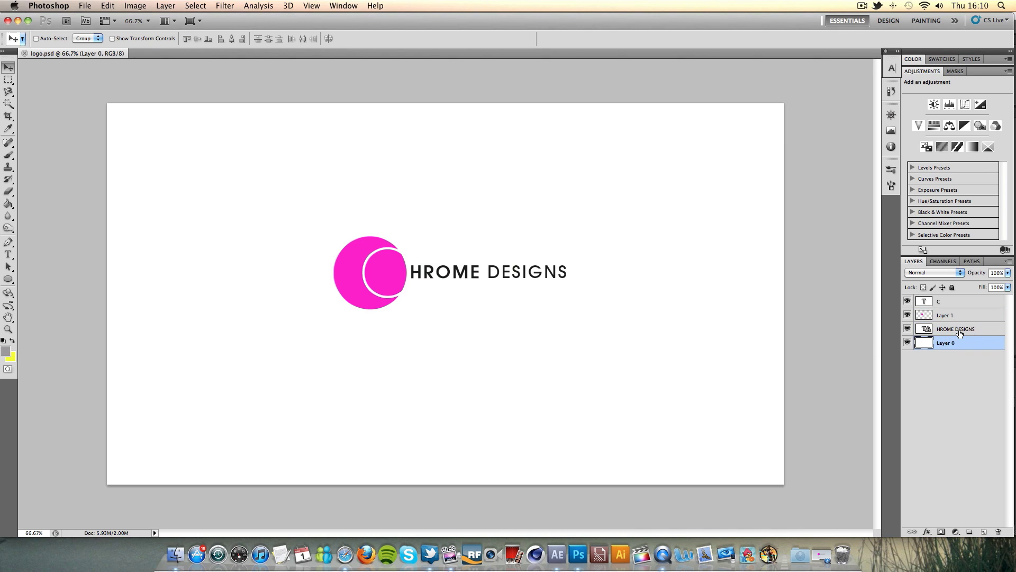
left_click(960, 331)
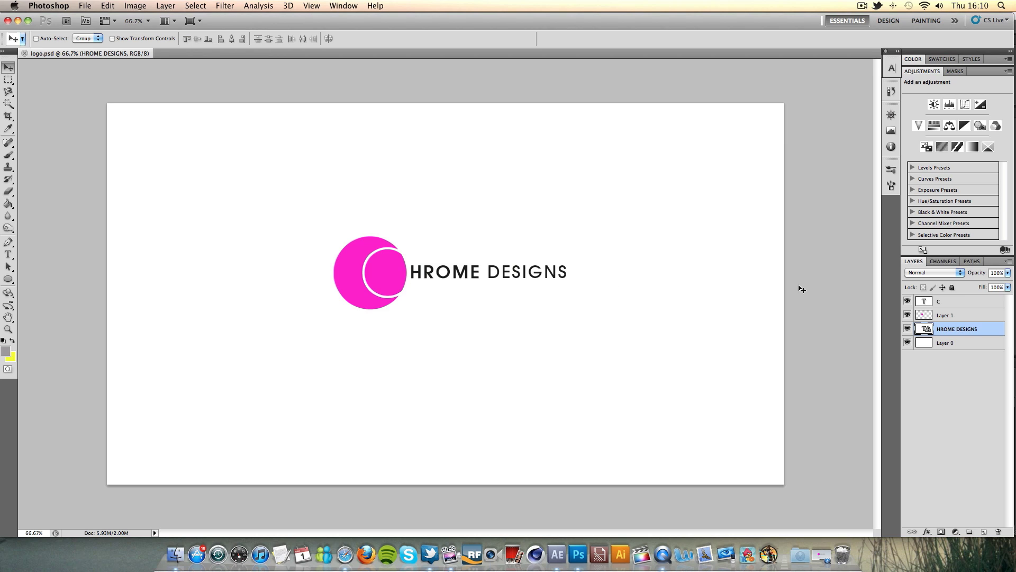
left_click(958, 316)
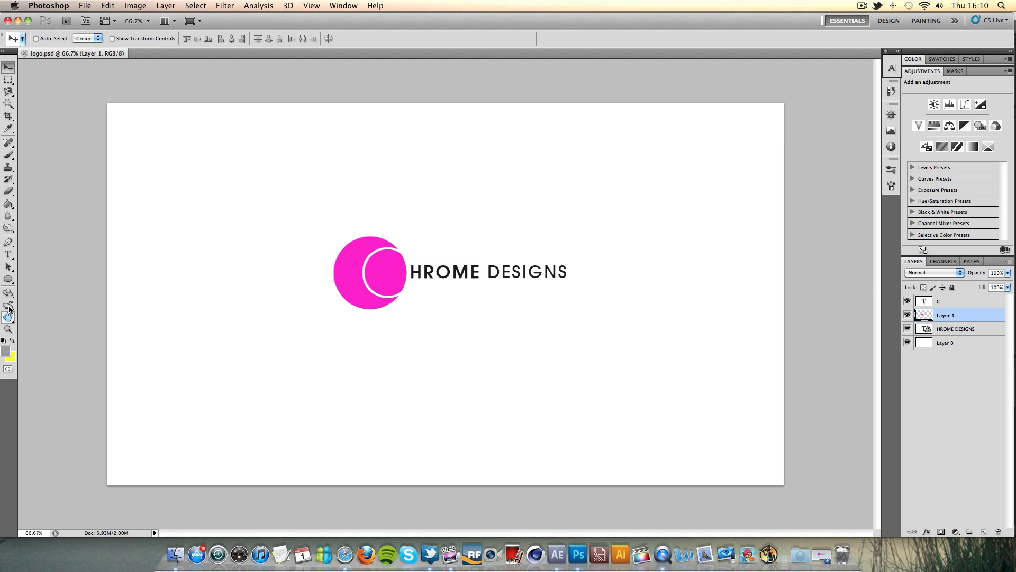
left_click(10, 281)
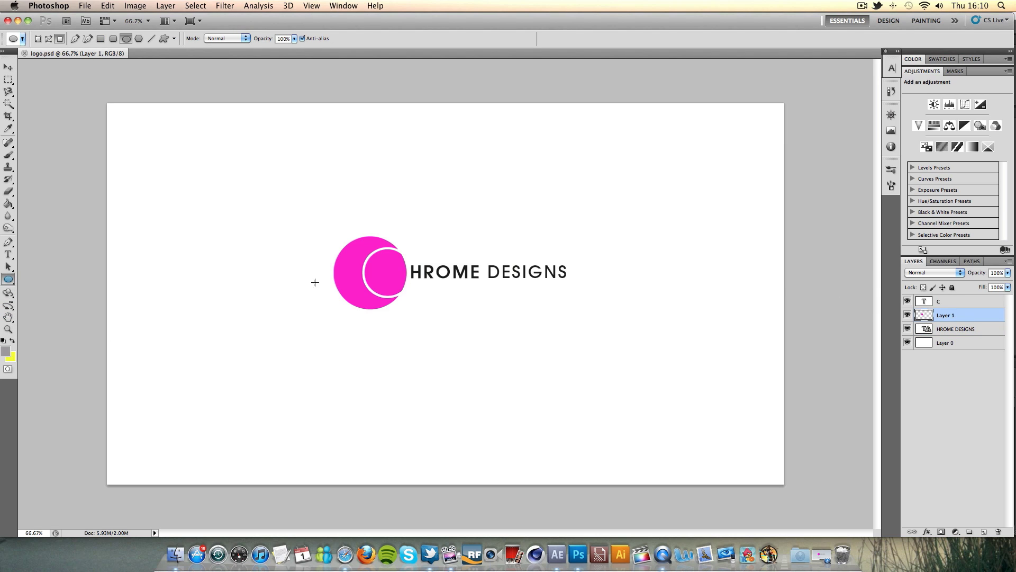
Centre the C inside the pink circle and merge it with the circle layer
left_click(953, 301)
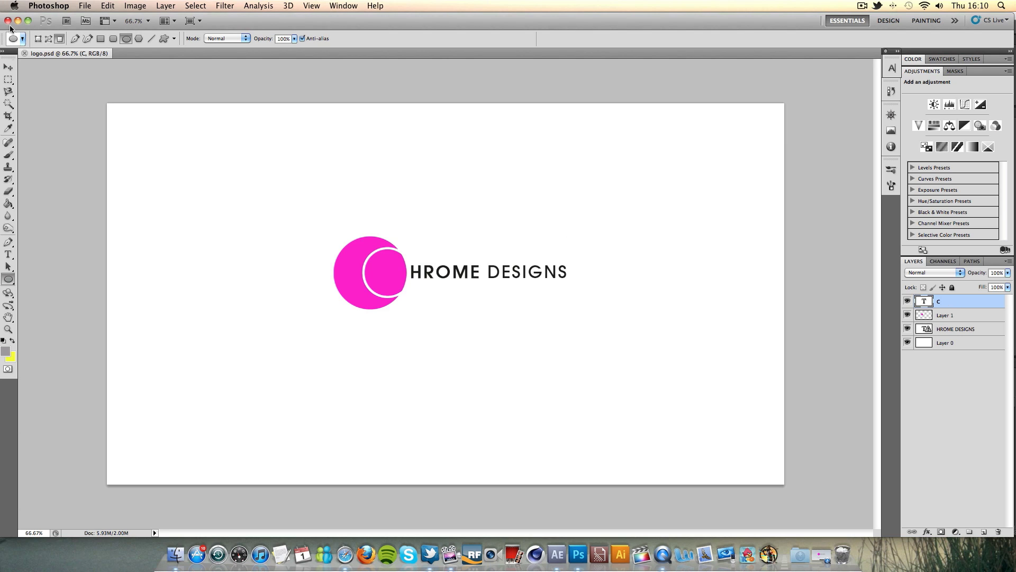
left_click(8, 68)
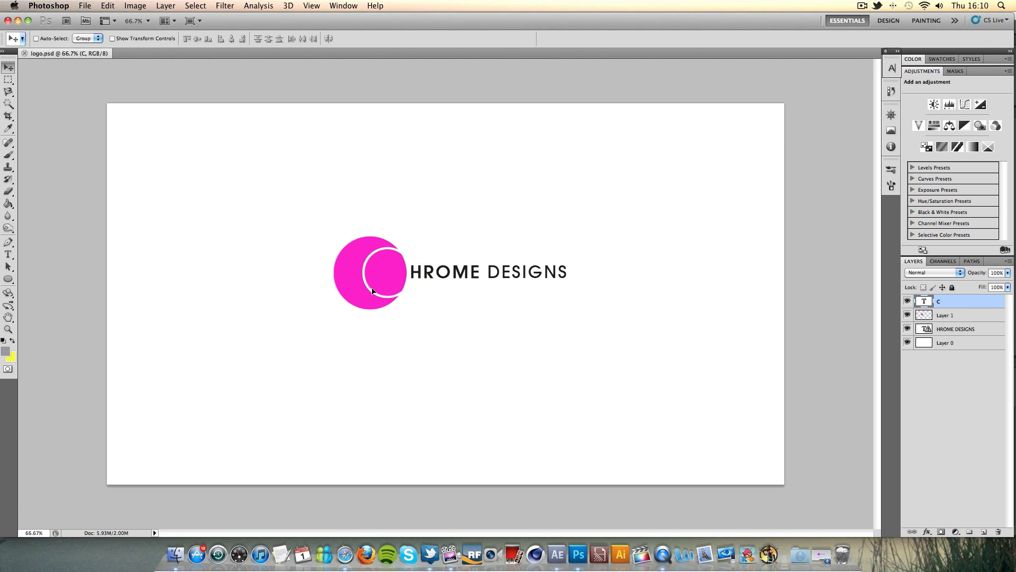
mouse_move(379, 291)
left_mouse_down()
mouse_move(360, 291)
mouse_move(374, 290)
left_mouse_up()
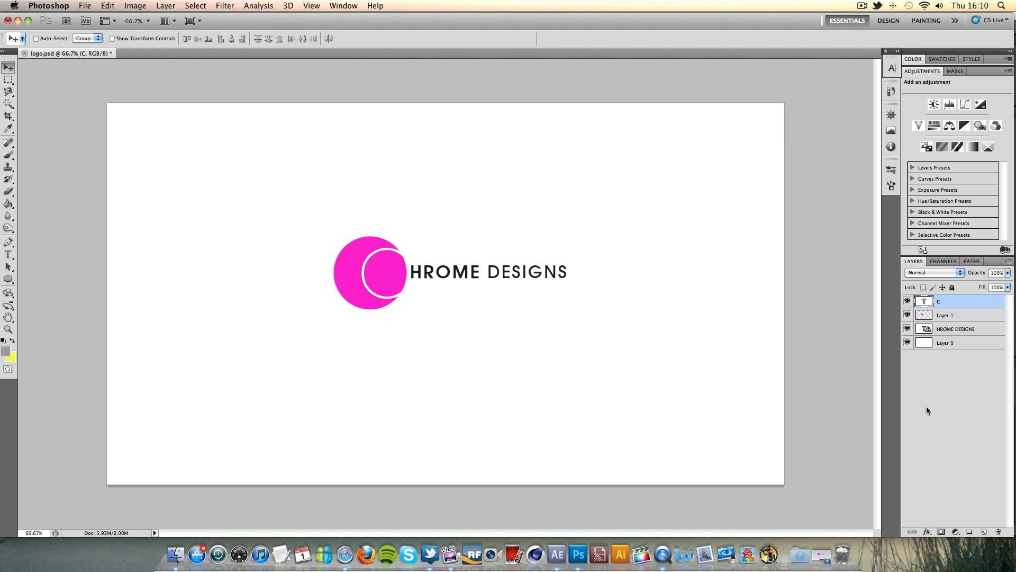
left_click(953, 315, "shift")
right_click(972, 316)
left_click(886, 510)
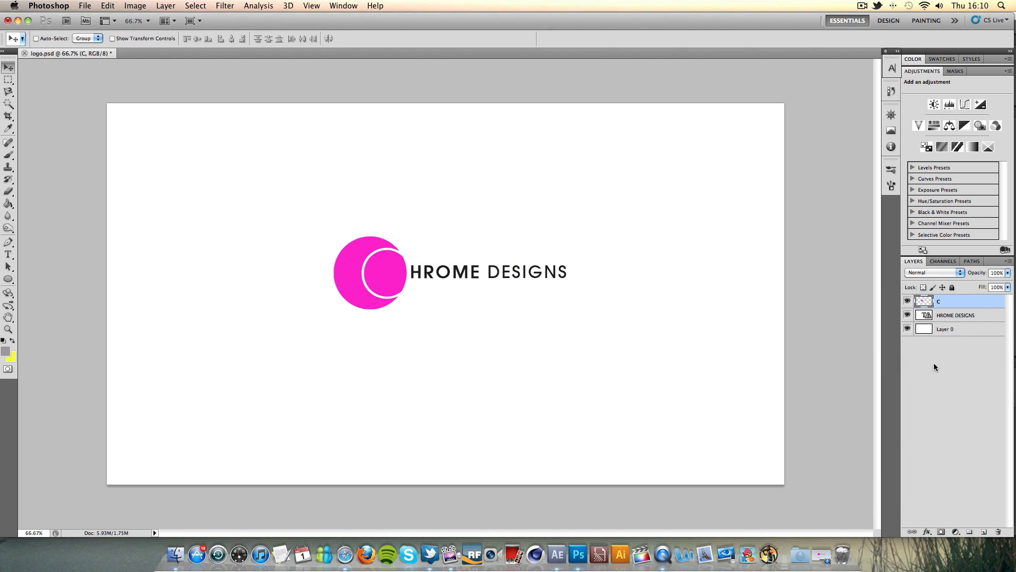
Try a colour selection of the C's white ring, then hide the white background Layer 0
left_click(12, 105)
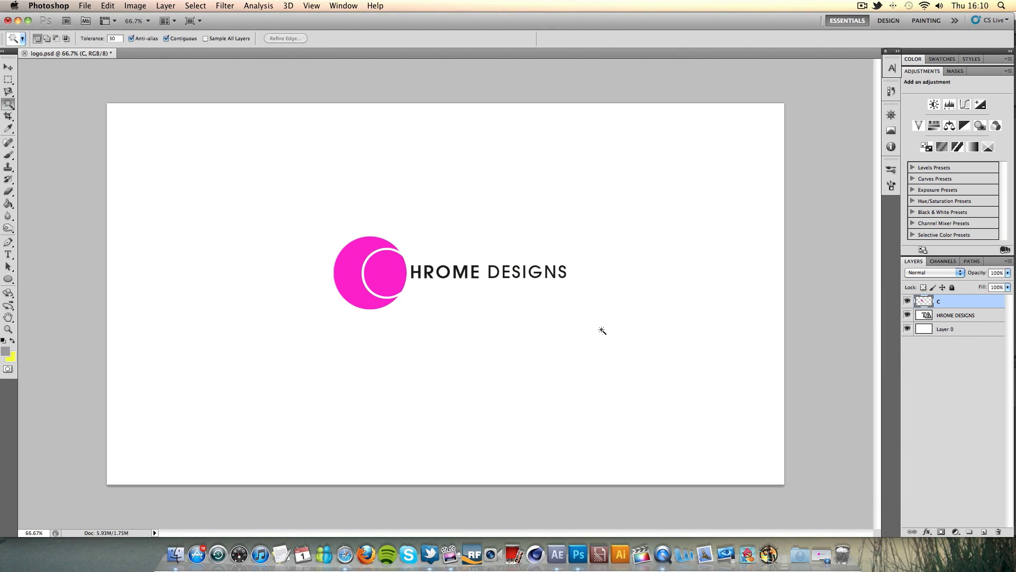
left_click(377, 254)
key("super+d")
left_click(908, 329)
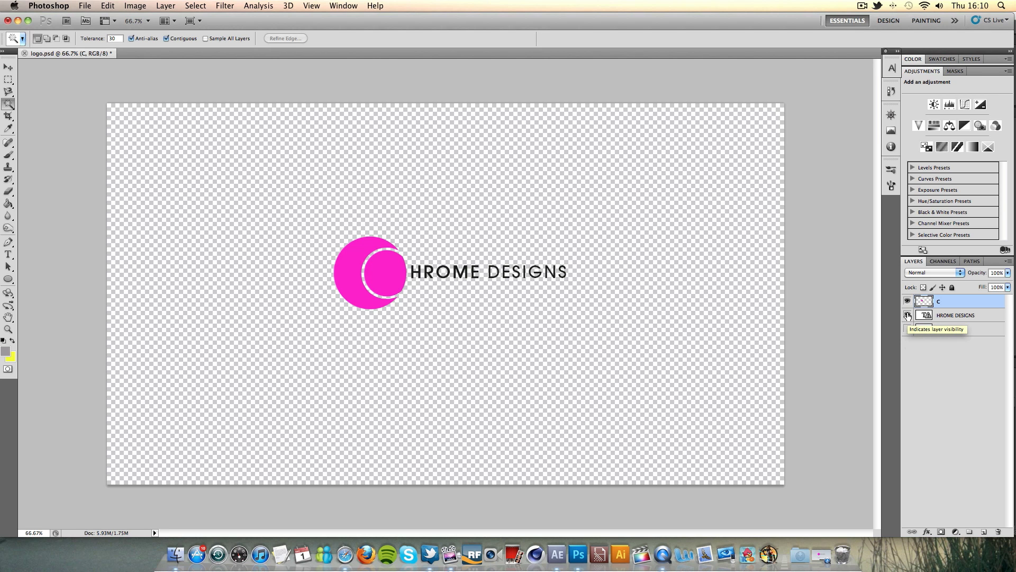
left_click(555, 555)
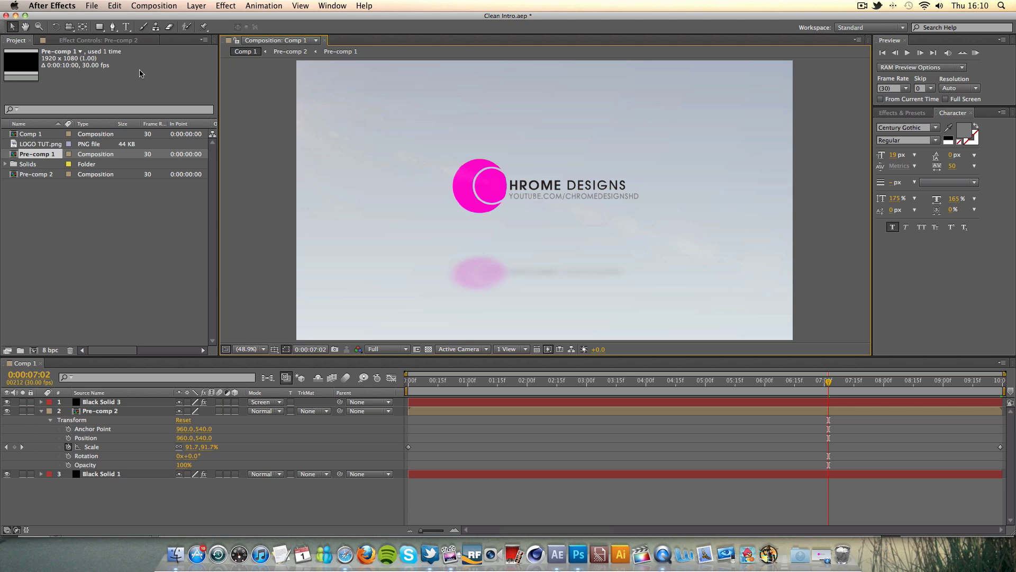
Create a new 1920×1080, 30 fps composition named Comp 2
left_click(153, 5)
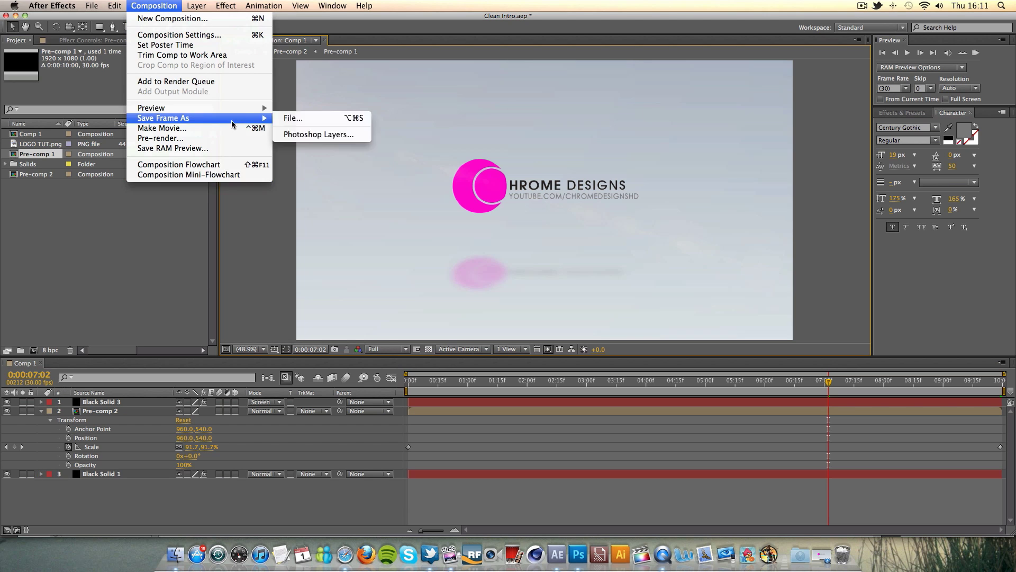
left_click(145, 21)
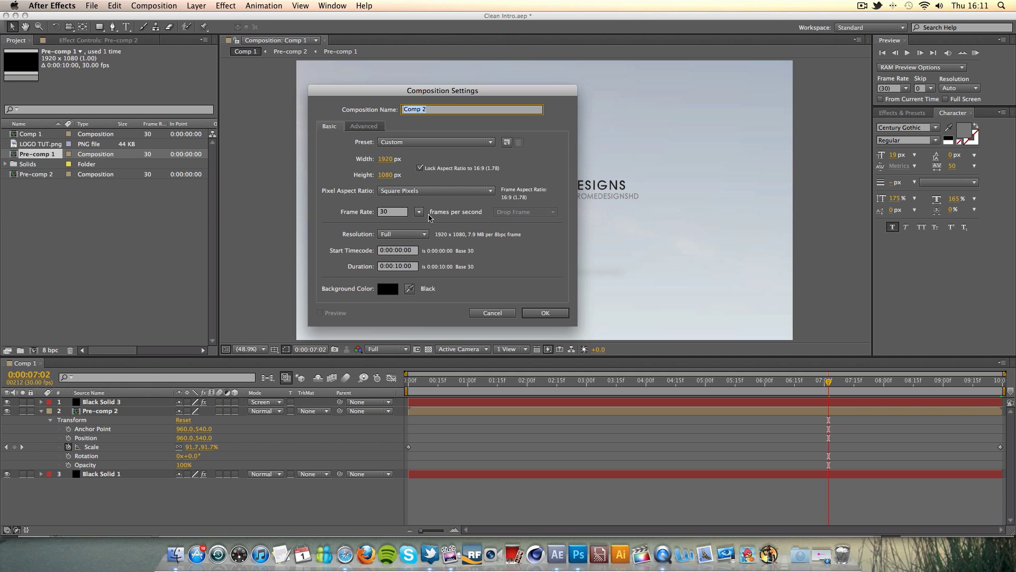
left_click(401, 213)
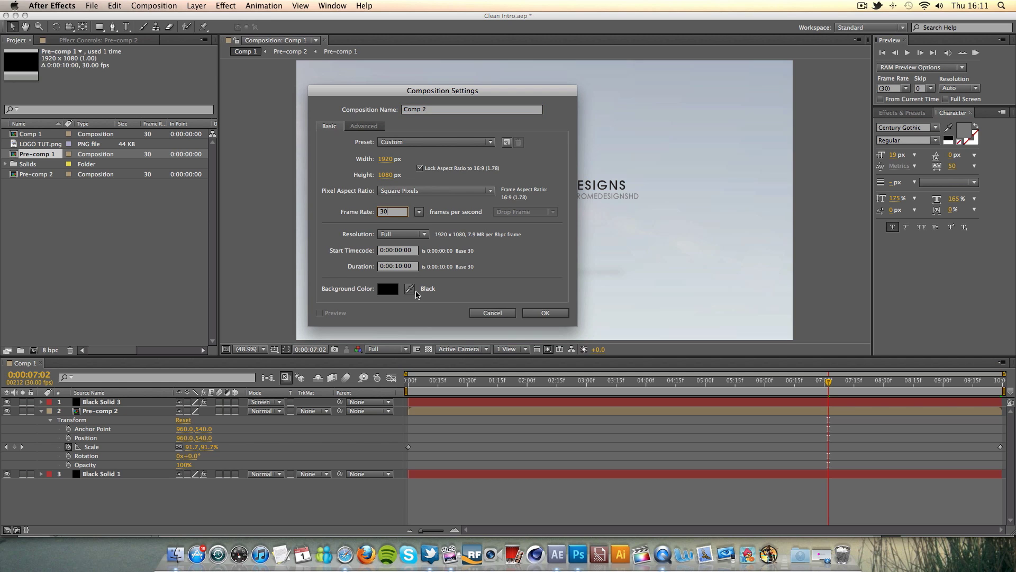
left_click(556, 314)
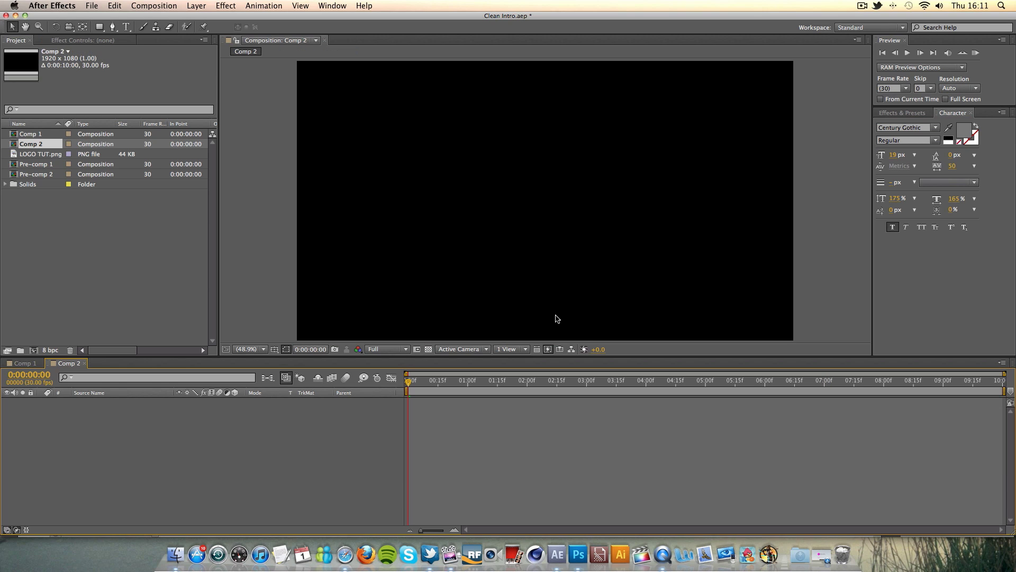
Fit Comp 2 in the viewer and add a comp-size light grey solid
scroll(556, 318, "down", 5)
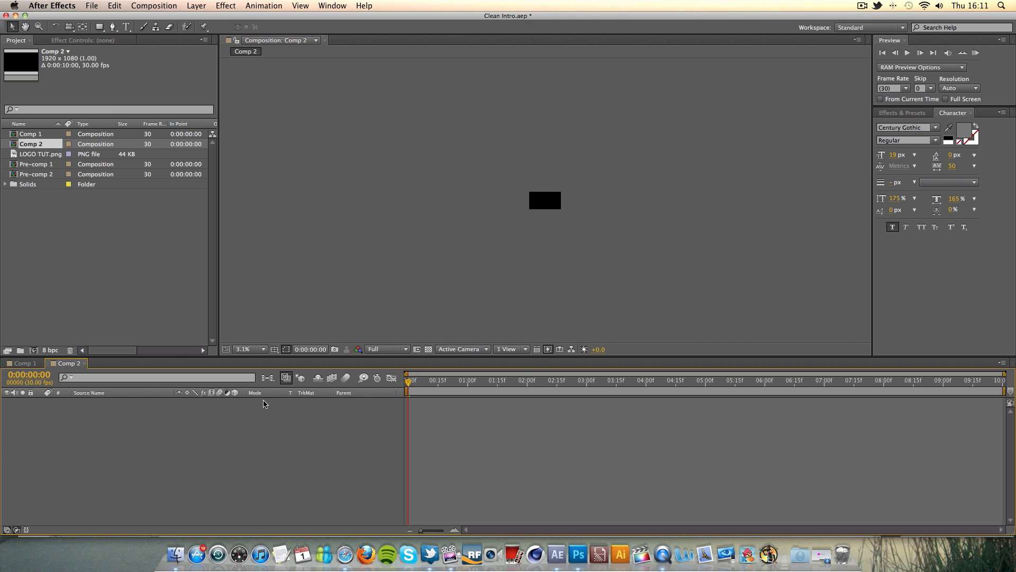
left_click(248, 349)
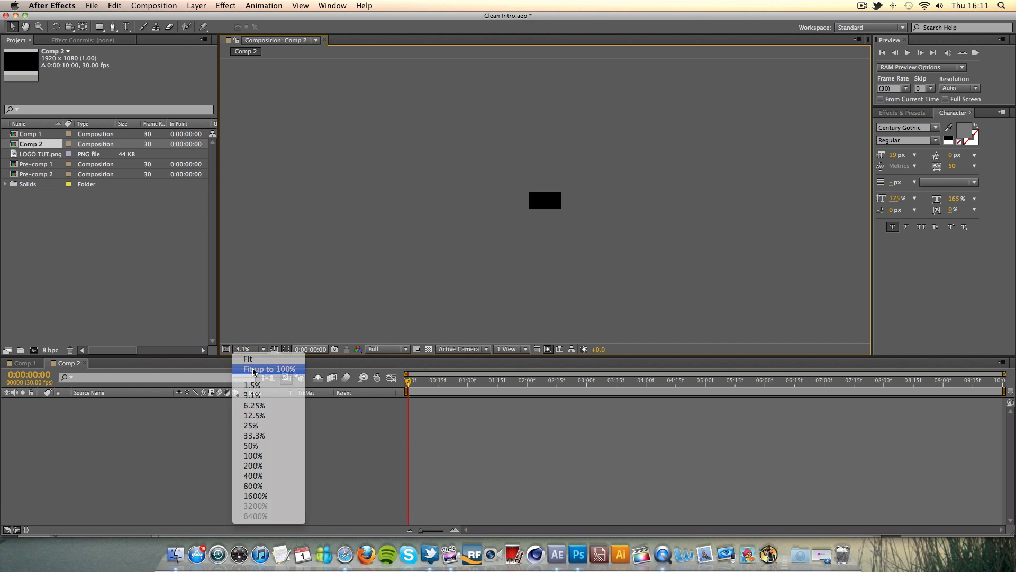
left_click(267, 366)
left_click_drag(298, 355, 299, 384)
right_click(246, 435)
mouse_move(259, 440)
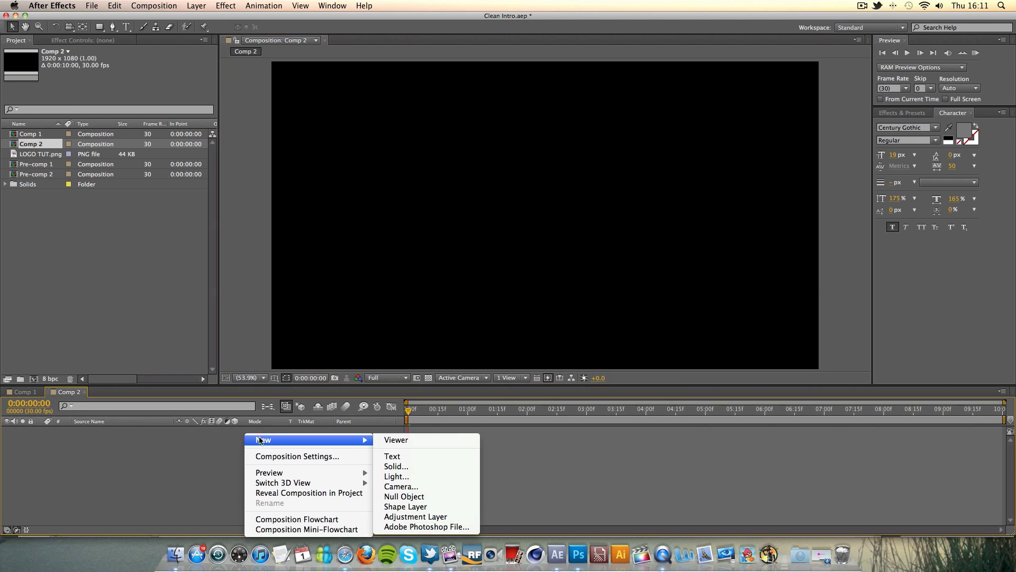
left_click(397, 466)
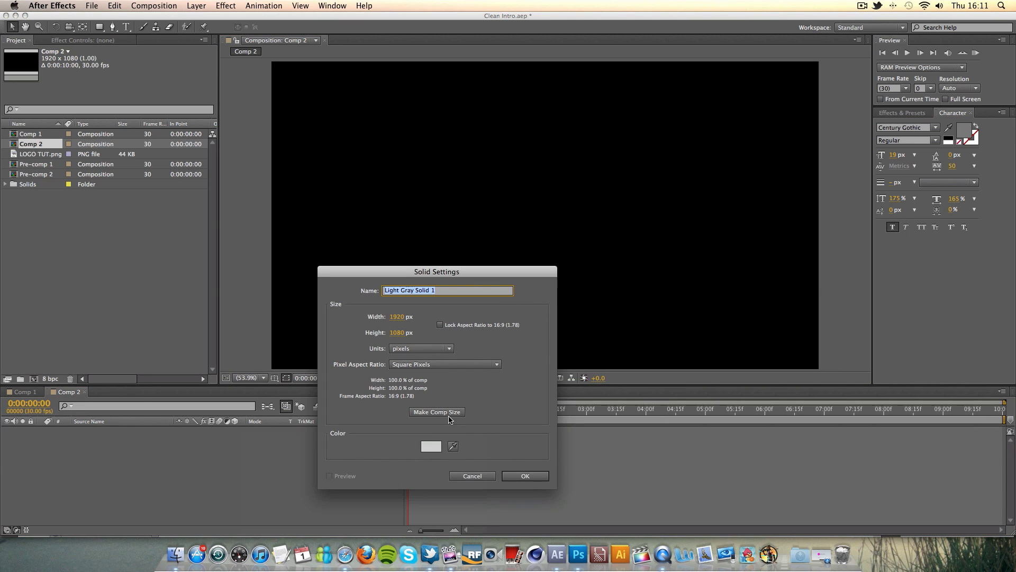
left_click(434, 414)
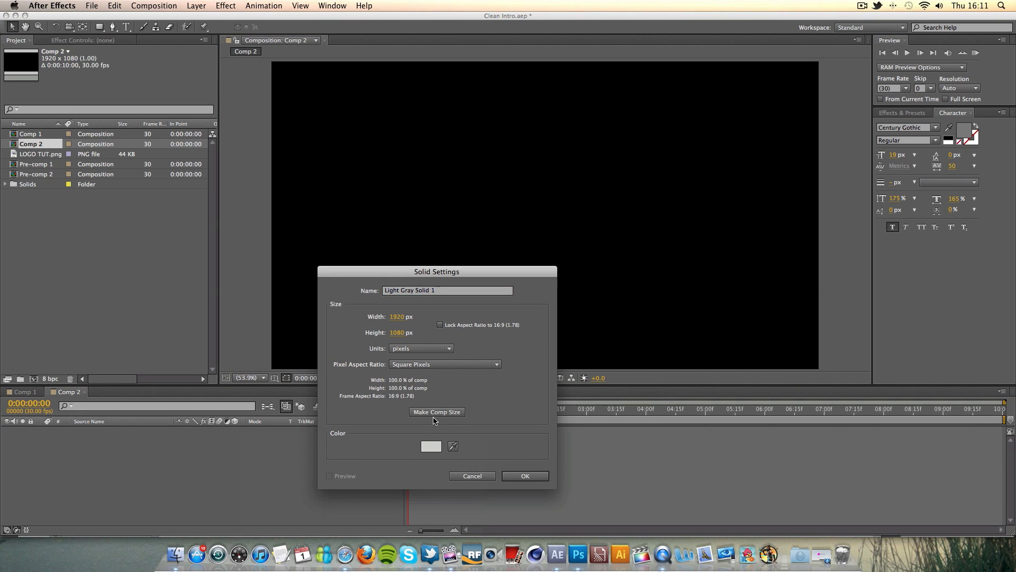
left_click(526, 476)
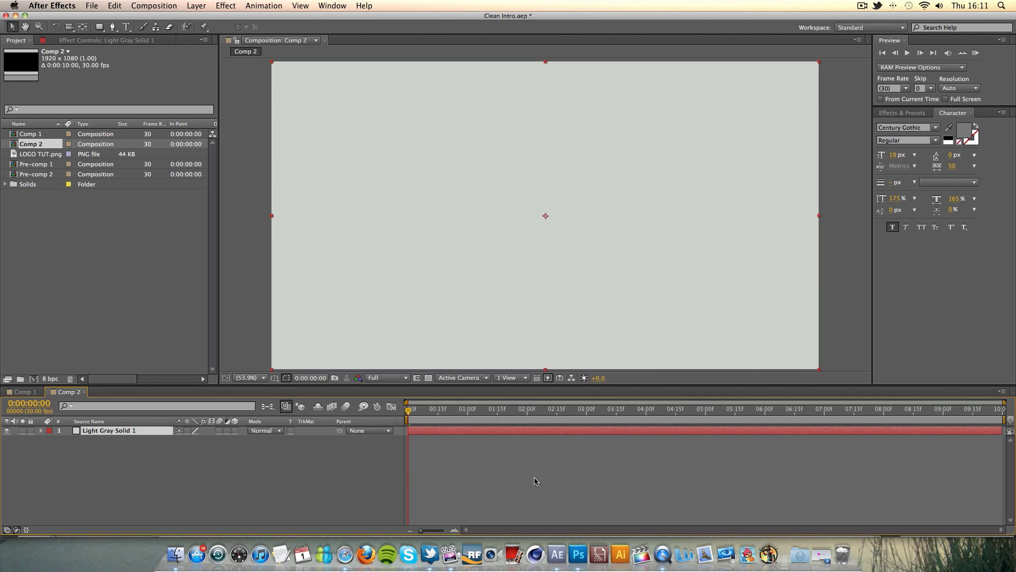
Apply a linear Ramp to the solid and push its end point below the layer
left_click(222, 6)
mouse_move(253, 141)
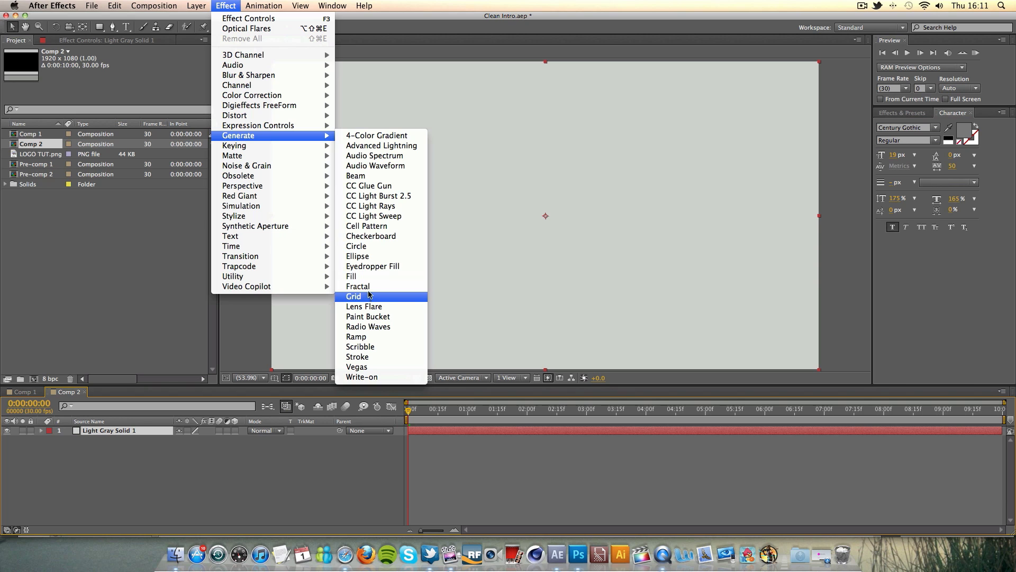
left_click(366, 337)
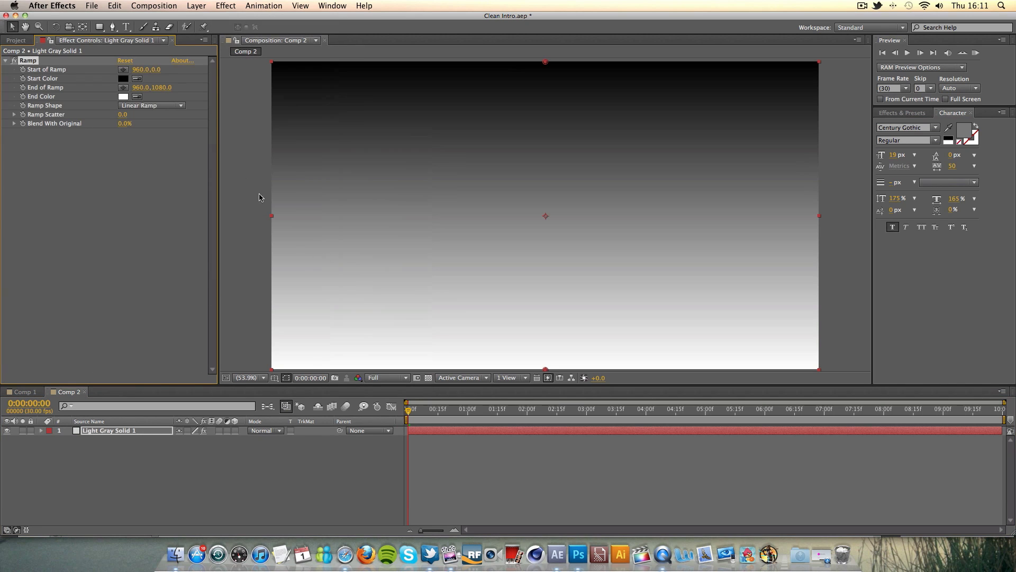
left_click(166, 108)
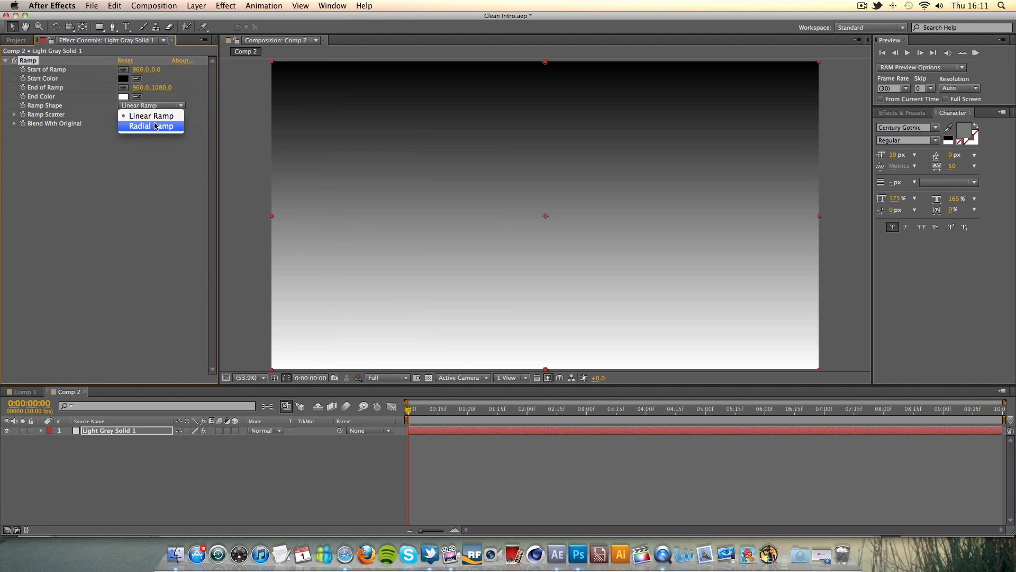
key("Escape")
scroll(449, 258, "down", 4)
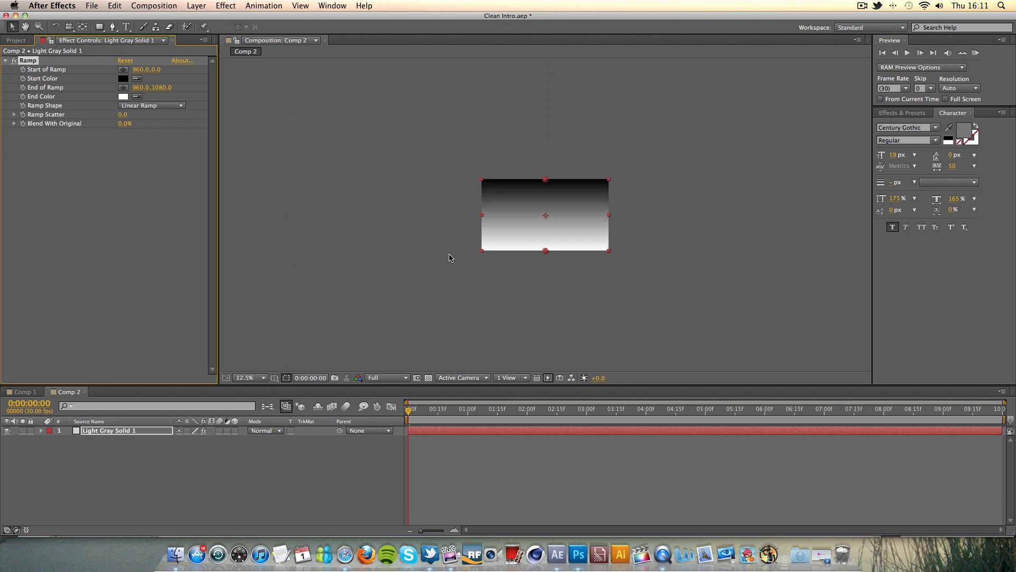
left_click_drag(545, 251, 546, 278)
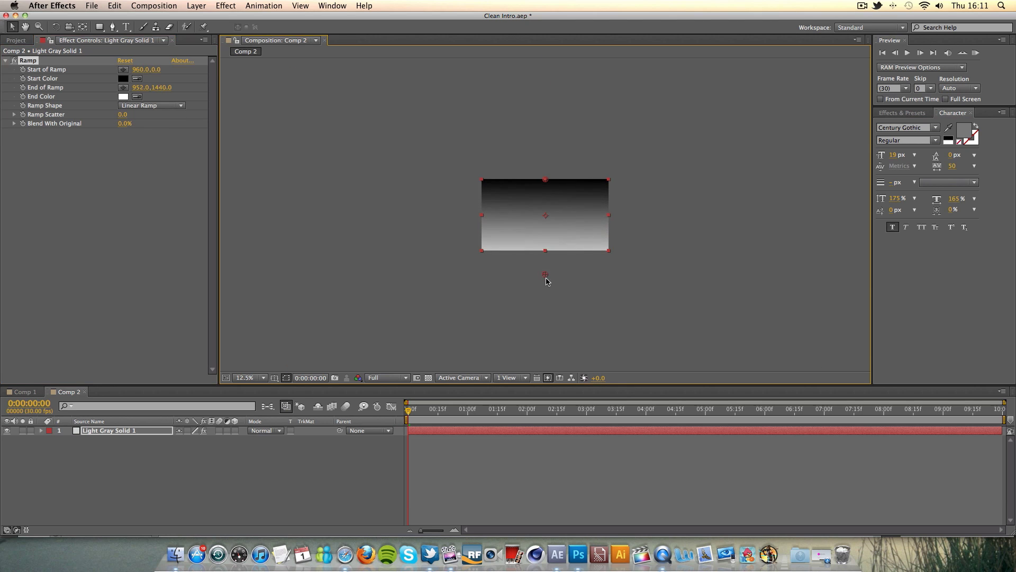
Set the ramp's start colour to a pale muted blue and raise its start point above the layer
left_click(128, 81)
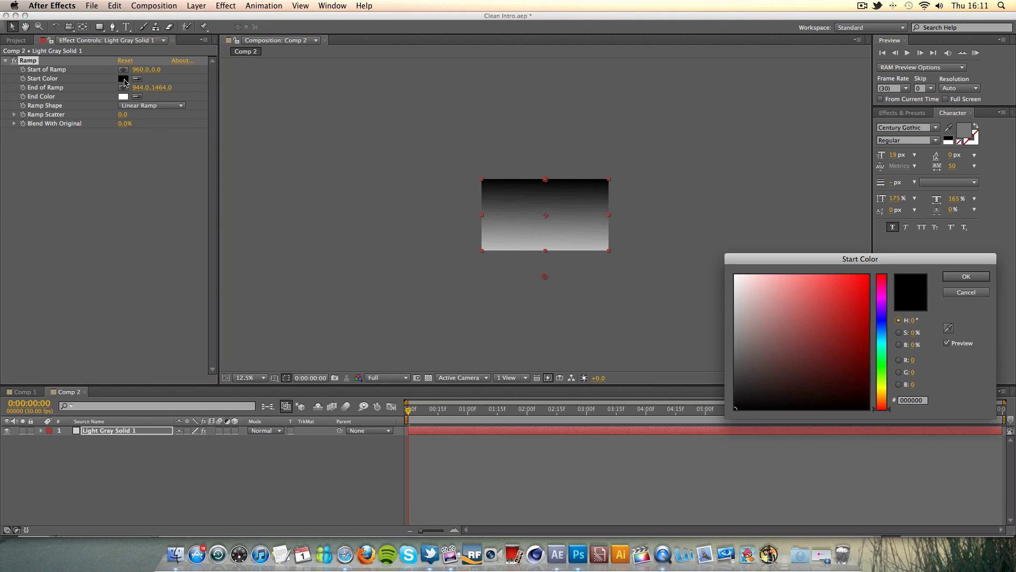
left_click_drag(888, 340, 888, 329)
left_click_drag(797, 321, 801, 328)
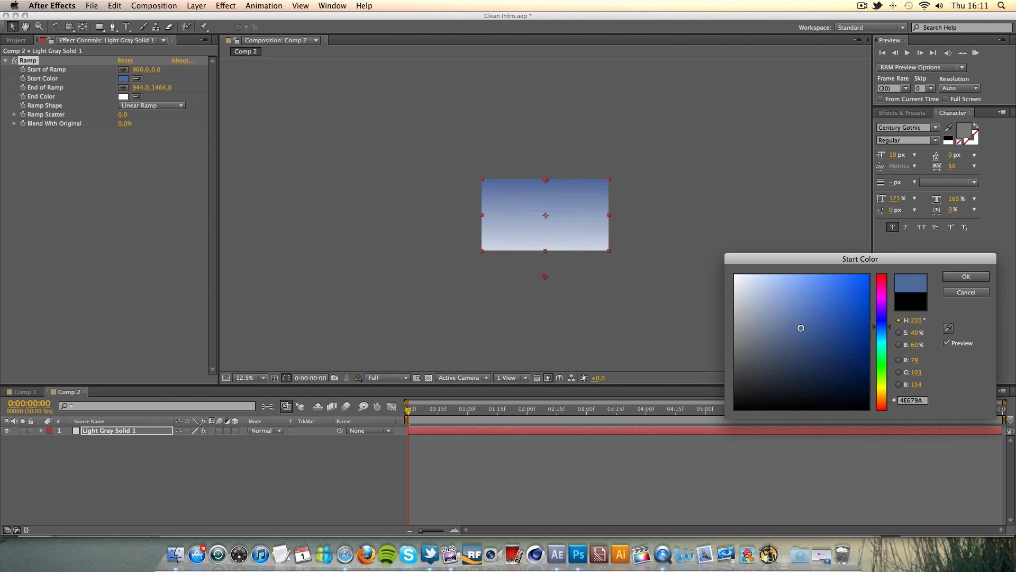
left_click(977, 278)
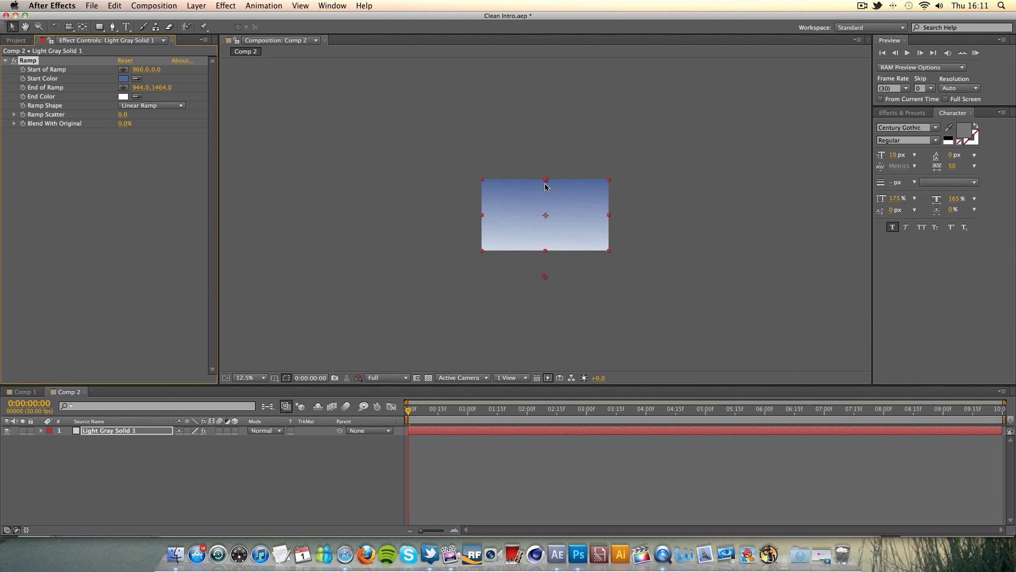
left_click_drag(545, 183, 543, 148)
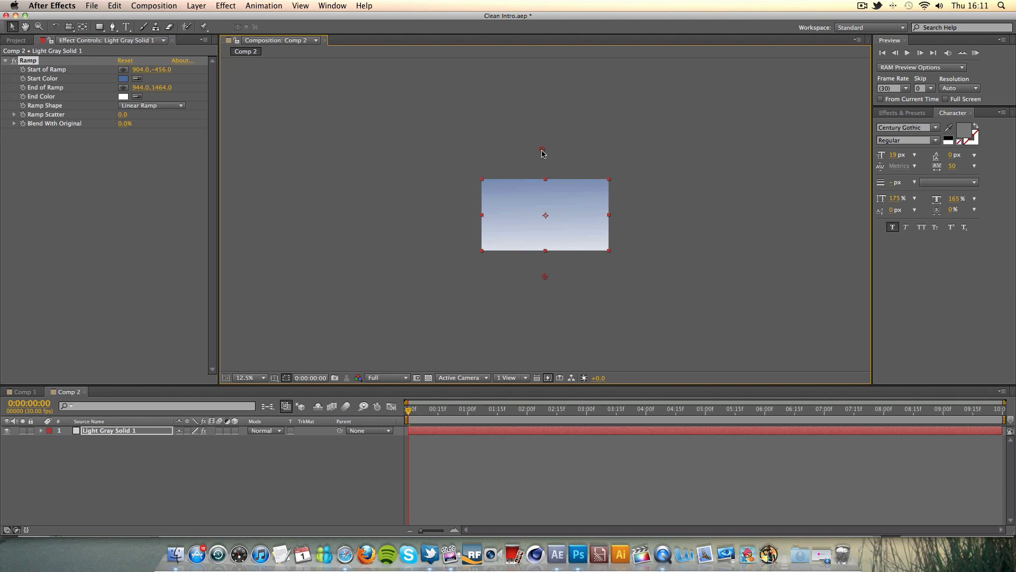
key("period")
key("period")
key("period")
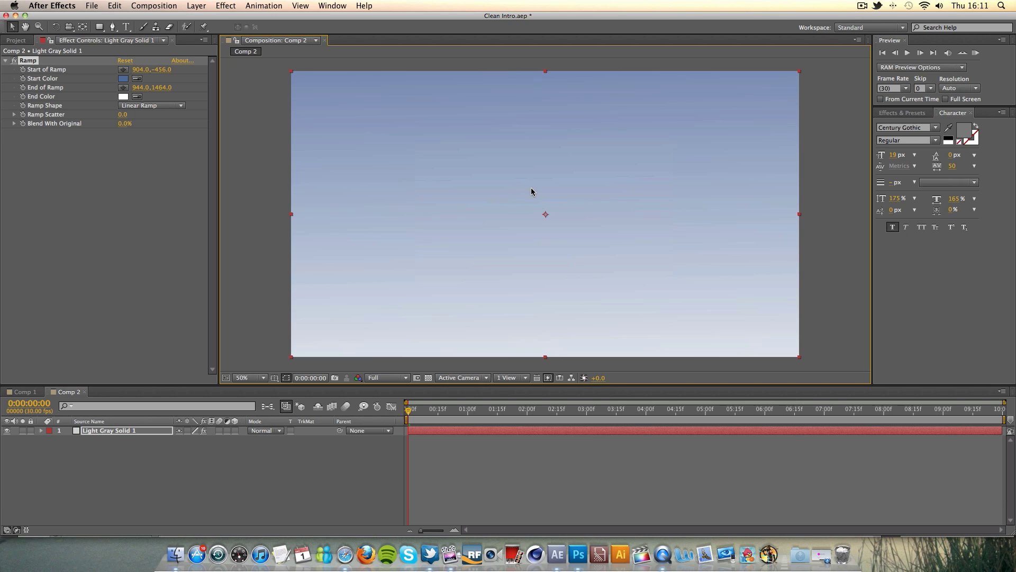
left_click(123, 78)
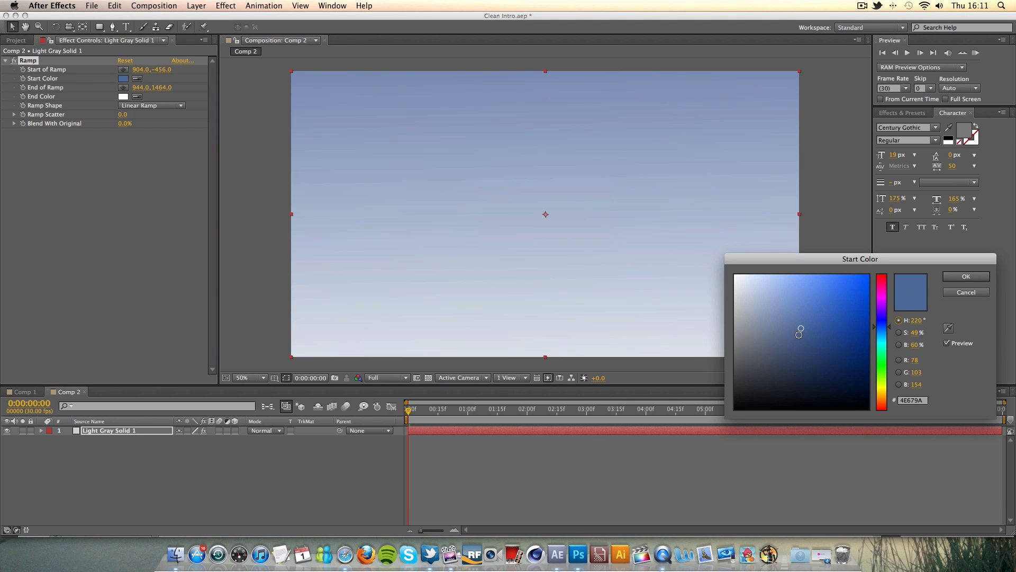
left_click(792, 322)
left_click_drag(792, 322, 783, 313)
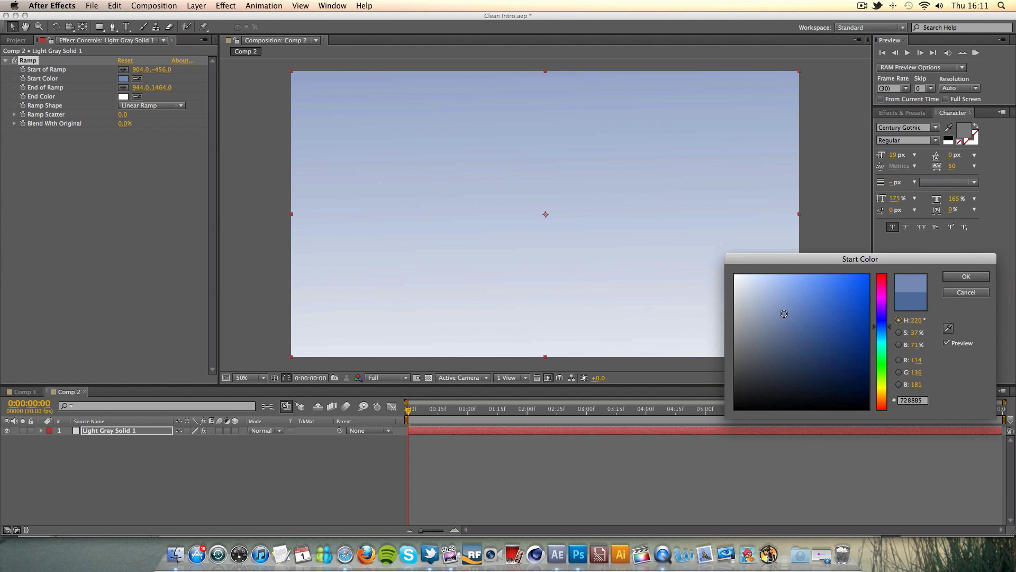
left_click(966, 276)
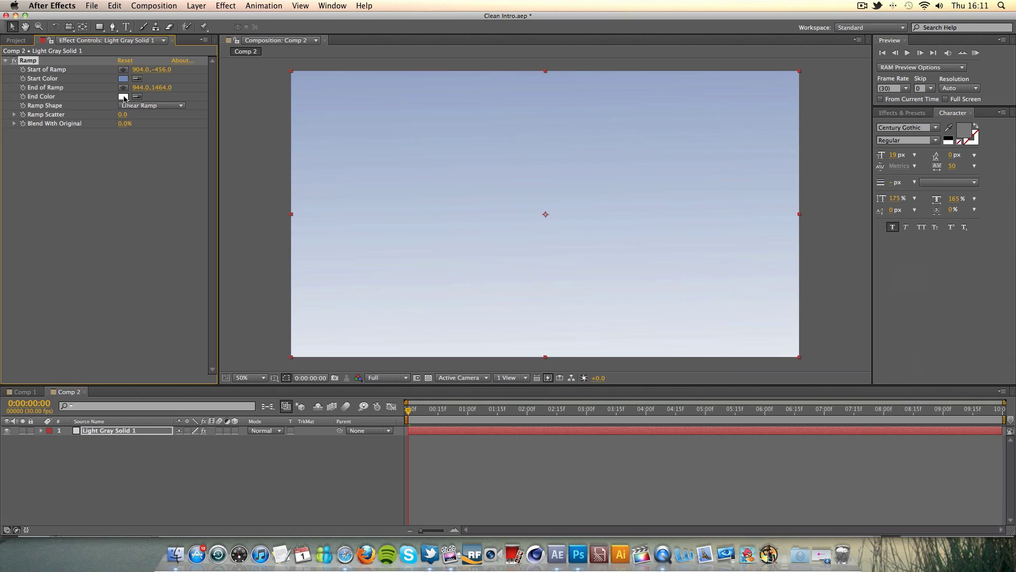
Set the ramp's end colour to a pale, near-white cyan
left_click(123, 96)
left_click(882, 343)
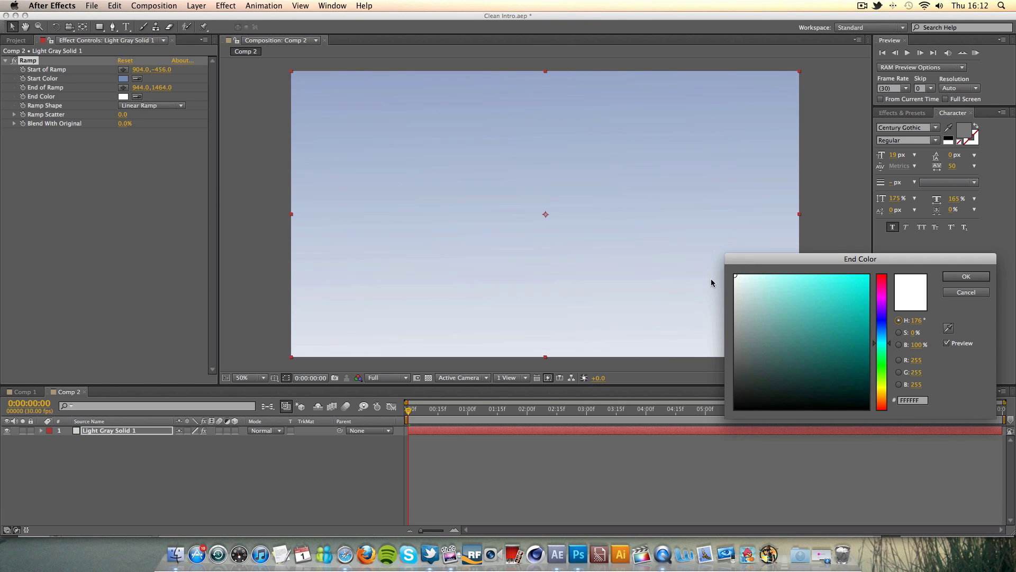
left_click(744, 281)
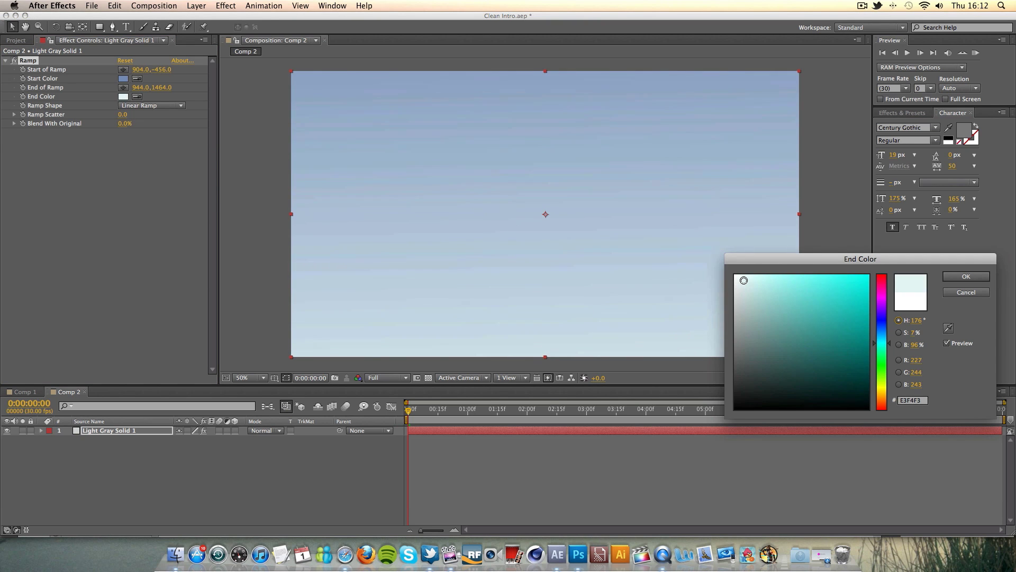
left_click(746, 282)
left_click_drag(745, 283, 738, 279)
left_click(985, 278)
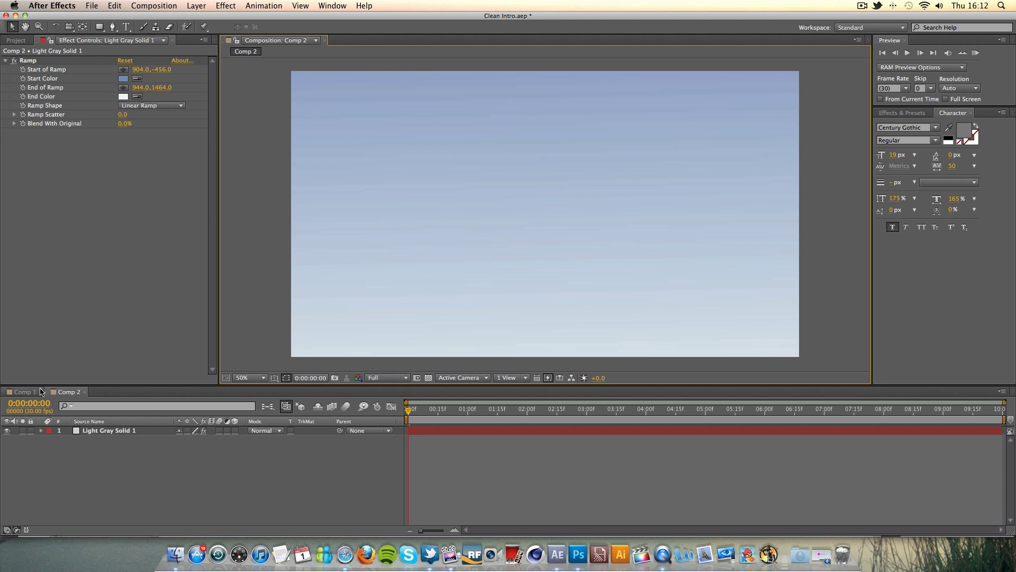
Compare Comp 2 with Comp 1, then select LOGO TUT.png in the Project panel
left_click(23, 392)
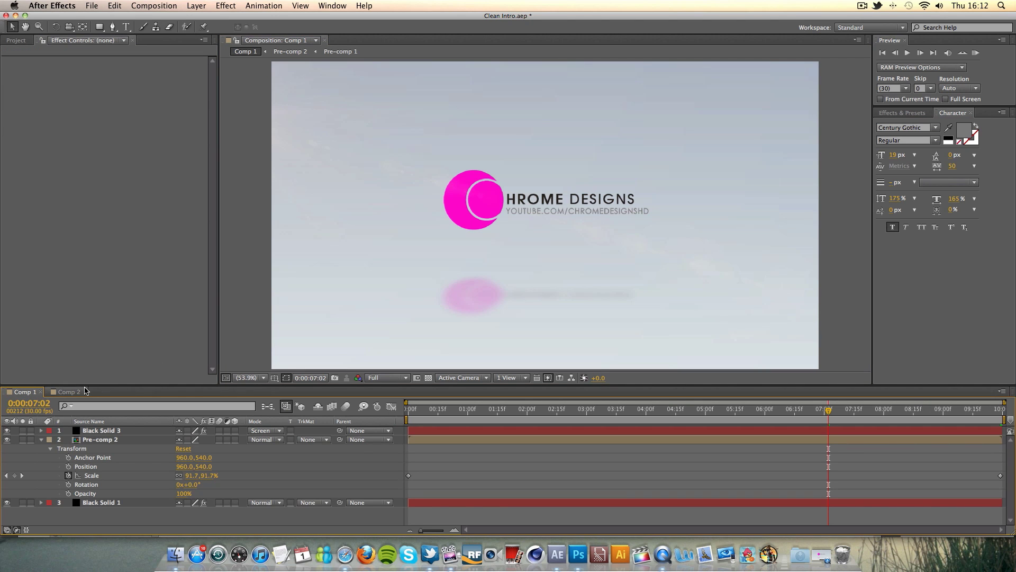
left_click(68, 391)
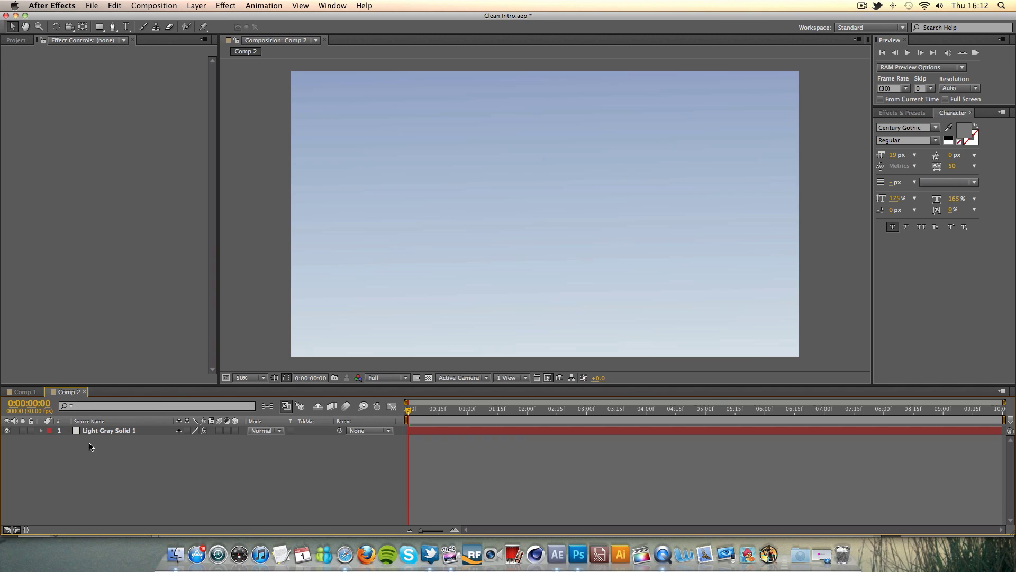
left_click(16, 40)
left_click(63, 155)
Add LOGO TUT.png to the Comp 2 timeline above the gradient and fit the view
left_click_drag(43, 156, 150, 428)
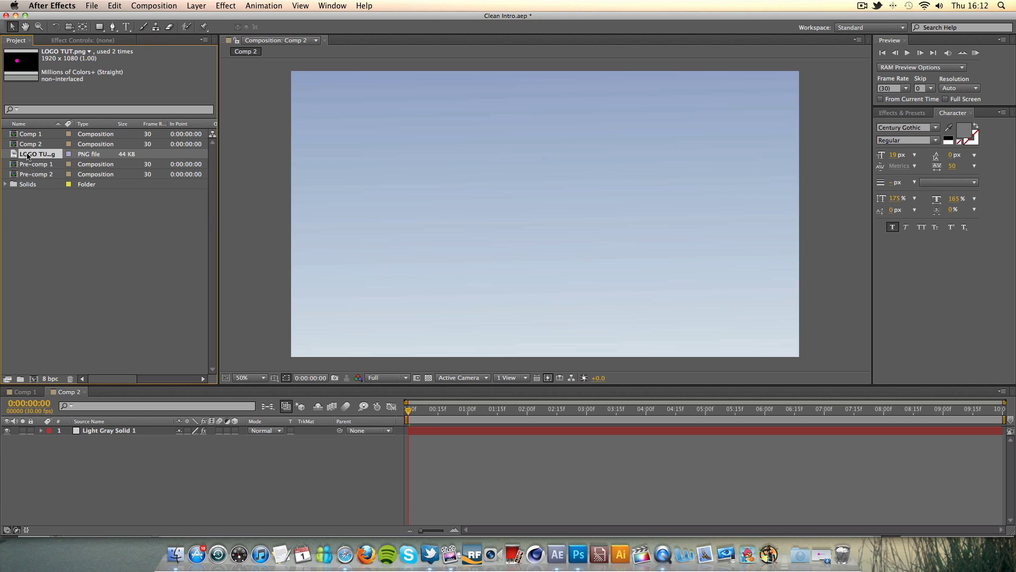
left_click_drag(28, 156, 102, 431)
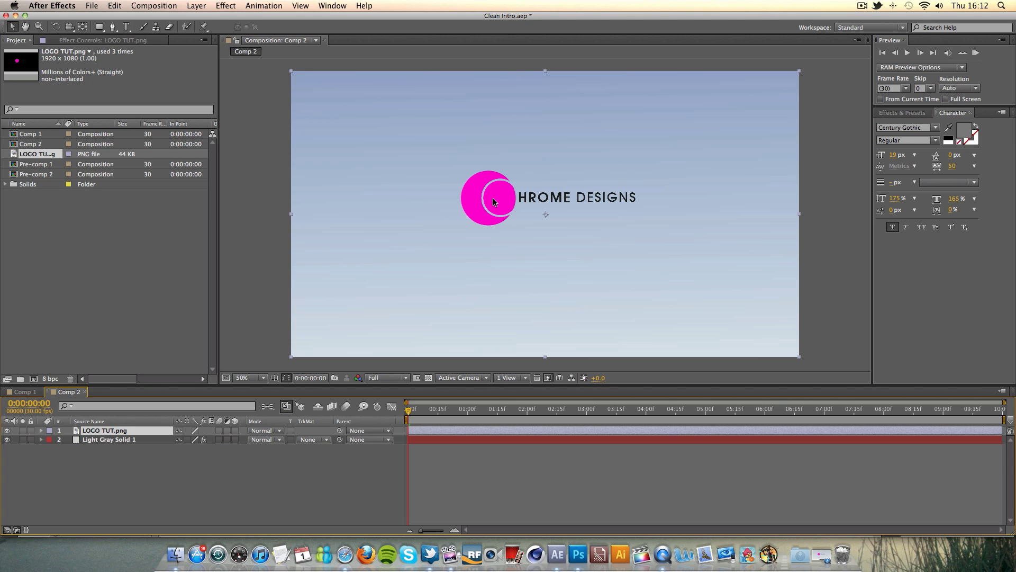
key("period")
key("period")
left_click(254, 378)
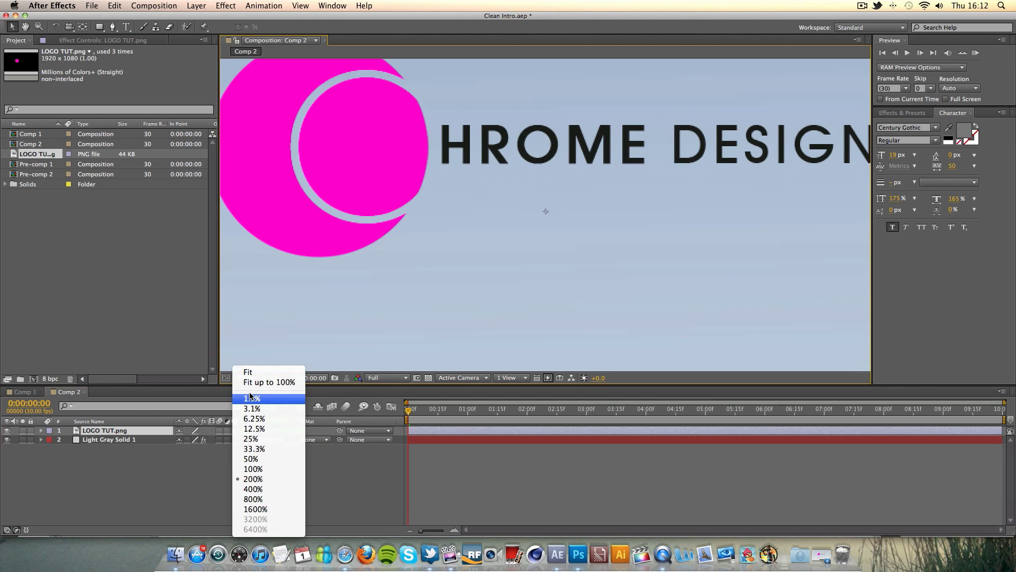
left_click(256, 381)
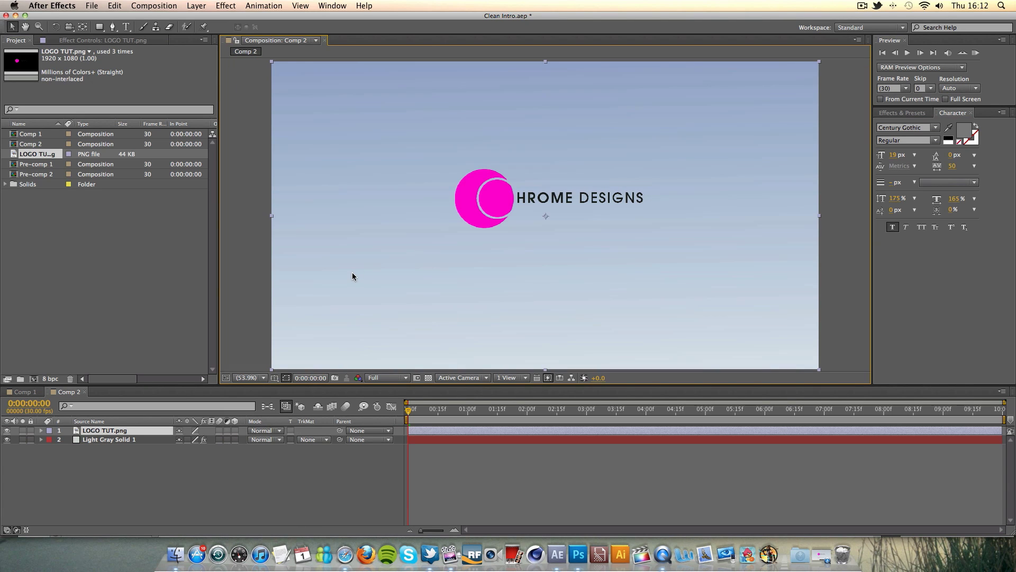
mouse_move(408, 412)
left_mouse_down()
mouse_move(980, 413)
mouse_move(414, 412)
left_mouse_up()
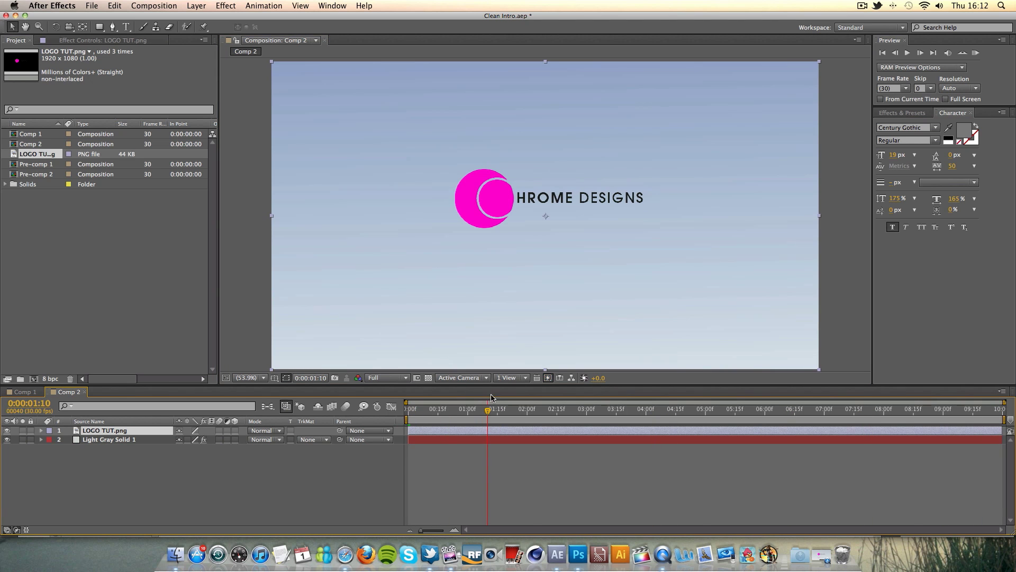
Replay the Tutorial Preview.mov reference from the start in QuickTime
left_click(662, 555)
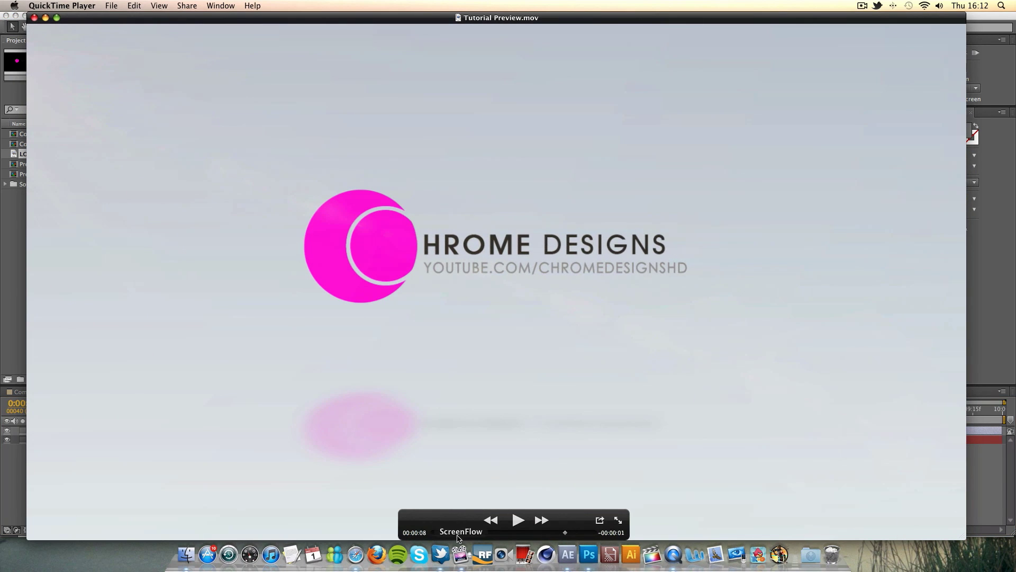
left_click_drag(479, 533, 433, 533)
left_click(521, 525)
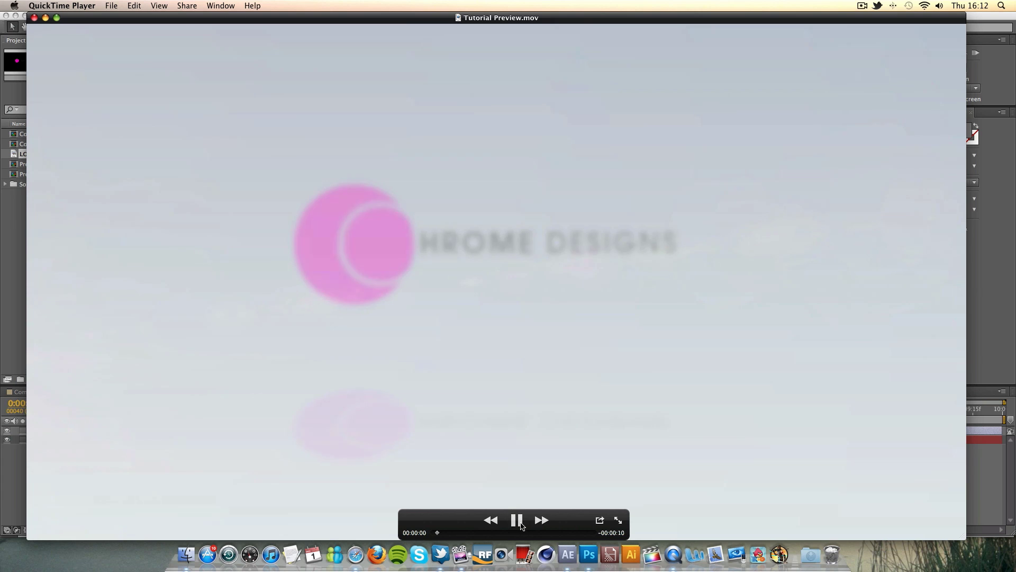
left_click(521, 525)
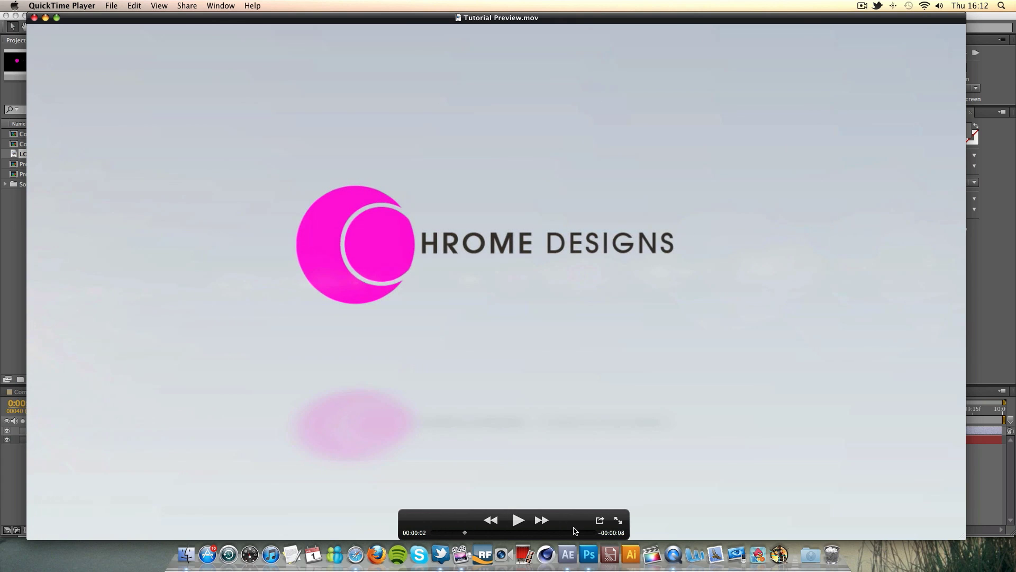
Keyframe the logo's Opacity from 0% at the start to 100% at one second
left_click(567, 554)
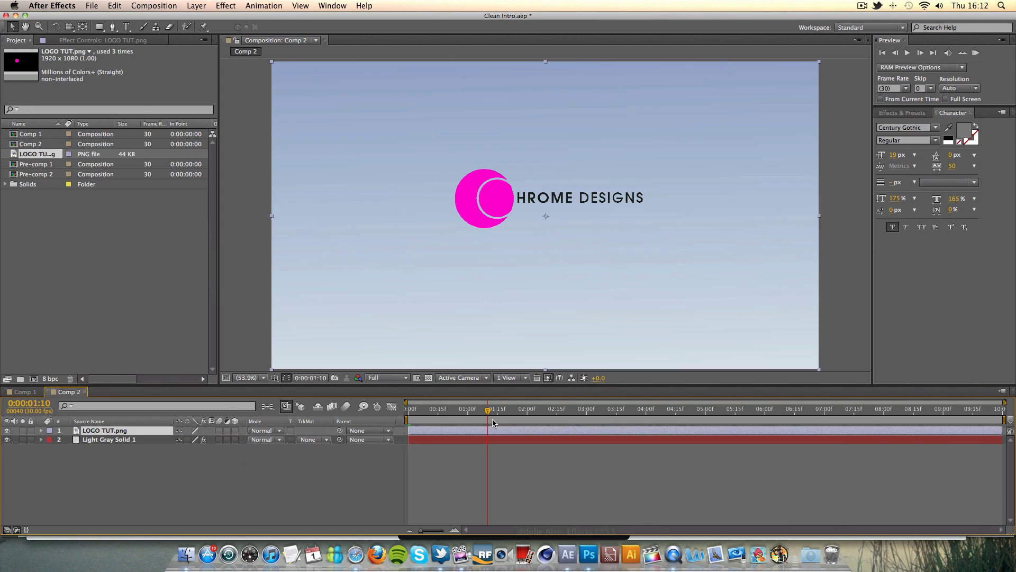
left_click_drag(490, 411, 373, 413)
key("t")
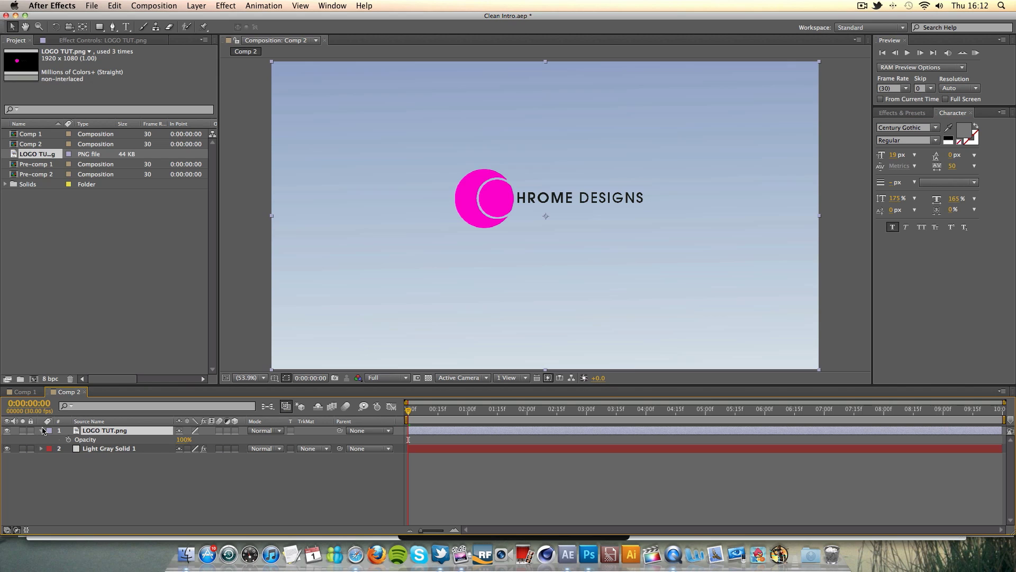
left_click(68, 440)
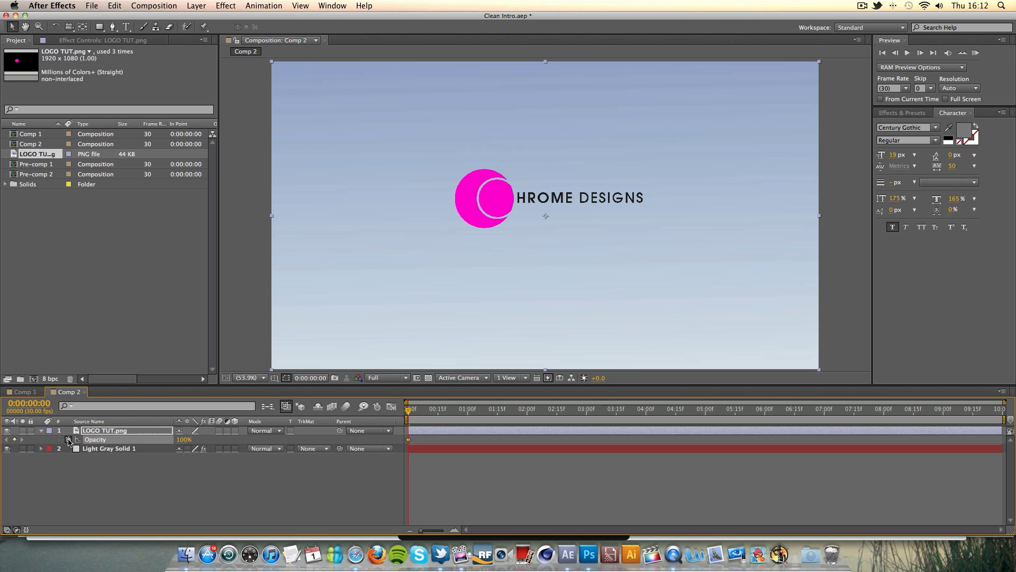
left_click(187, 440)
type("0")
key("Return")
left_click_drag(410, 411, 465, 419)
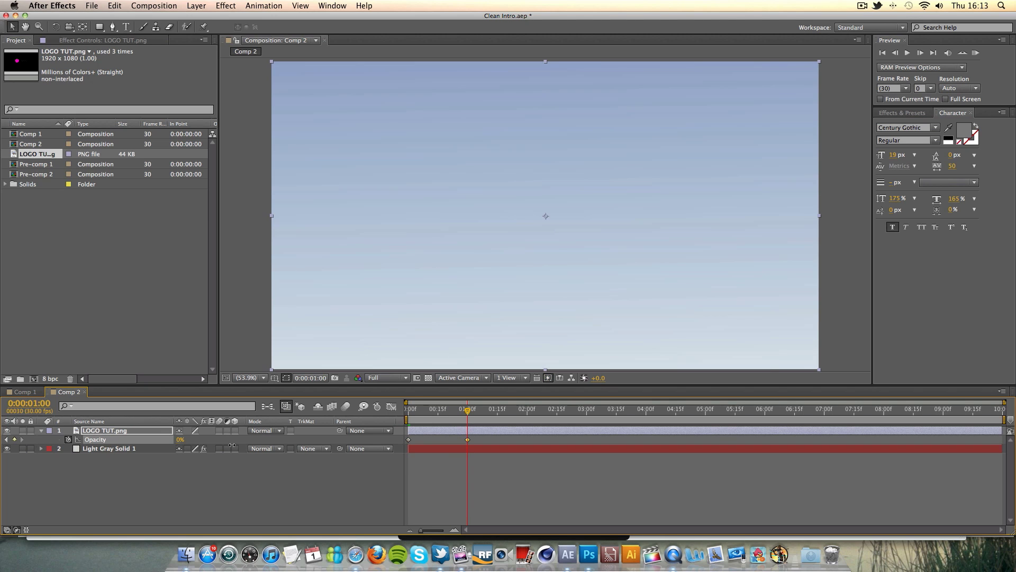
left_click_drag(180, 440, 408, 417)
Apply Gaussian Blur to the logo, keyframing Blurriness from 15 at the start to 0 at two seconds
left_click(226, 6)
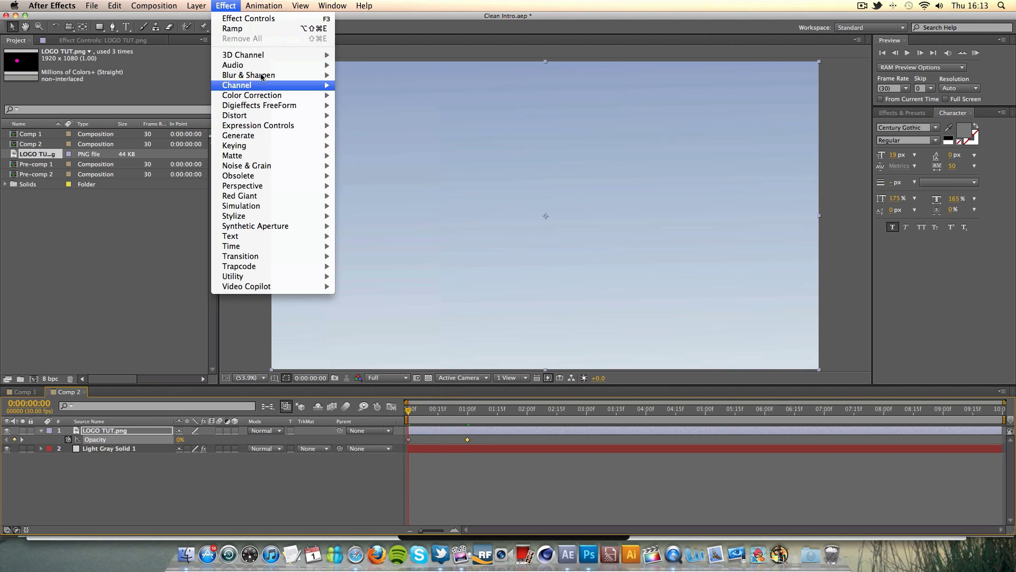
mouse_move(262, 76)
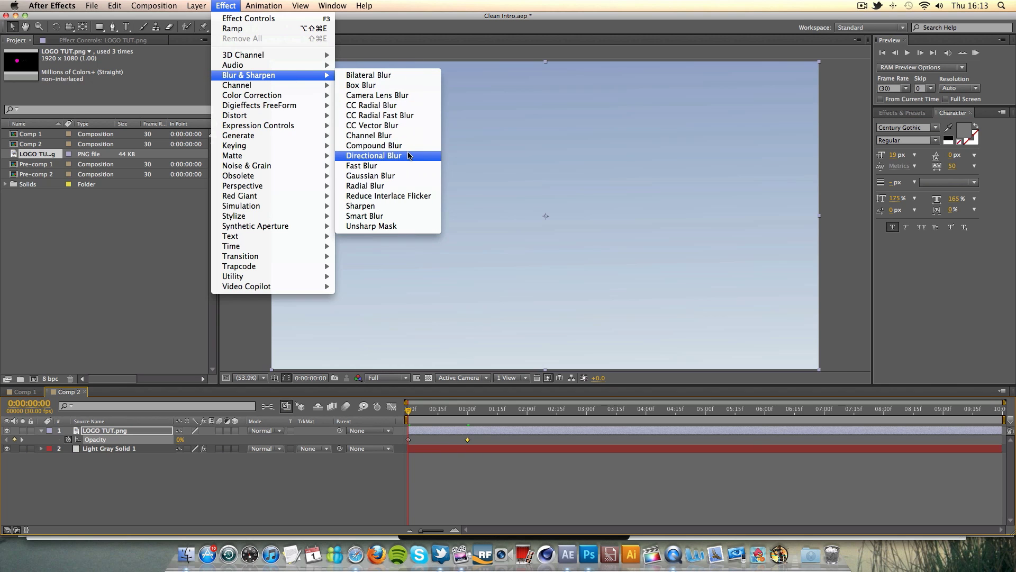
left_click(409, 172)
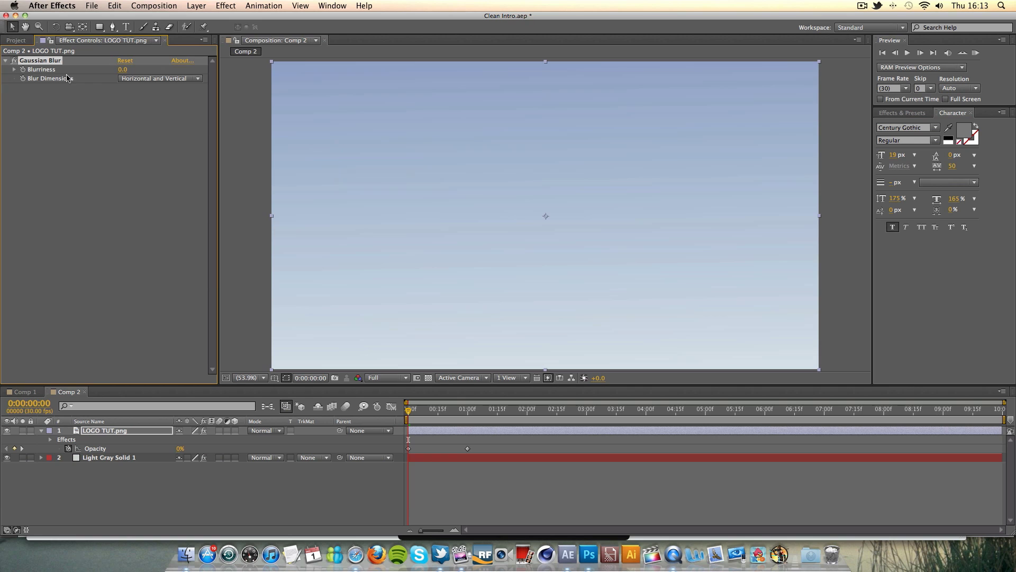
left_click(24, 69)
left_click(123, 69)
key("Return")
left_click_drag(409, 411, 527, 411)
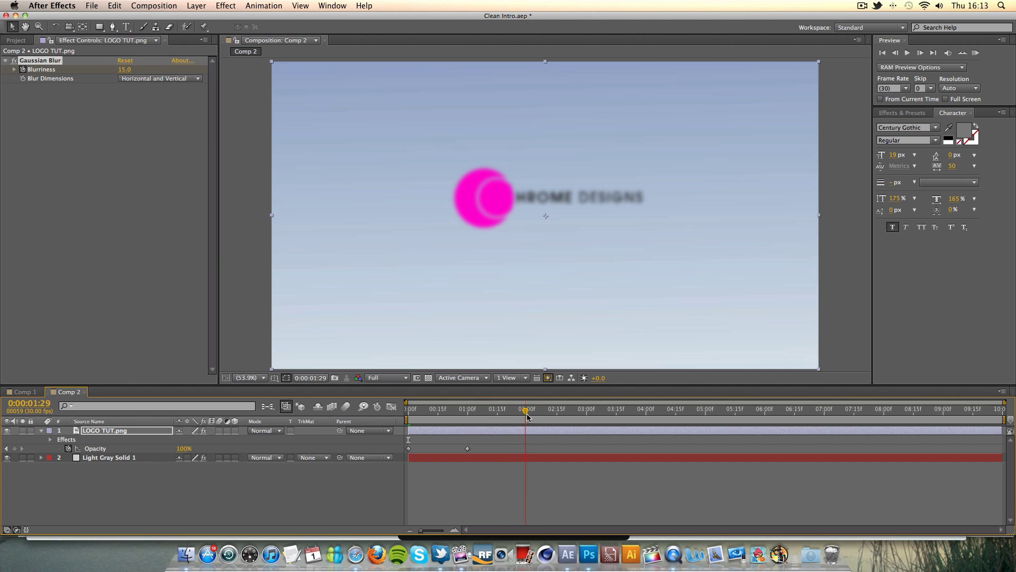
left_click(125, 69)
type("0")
key("Return")
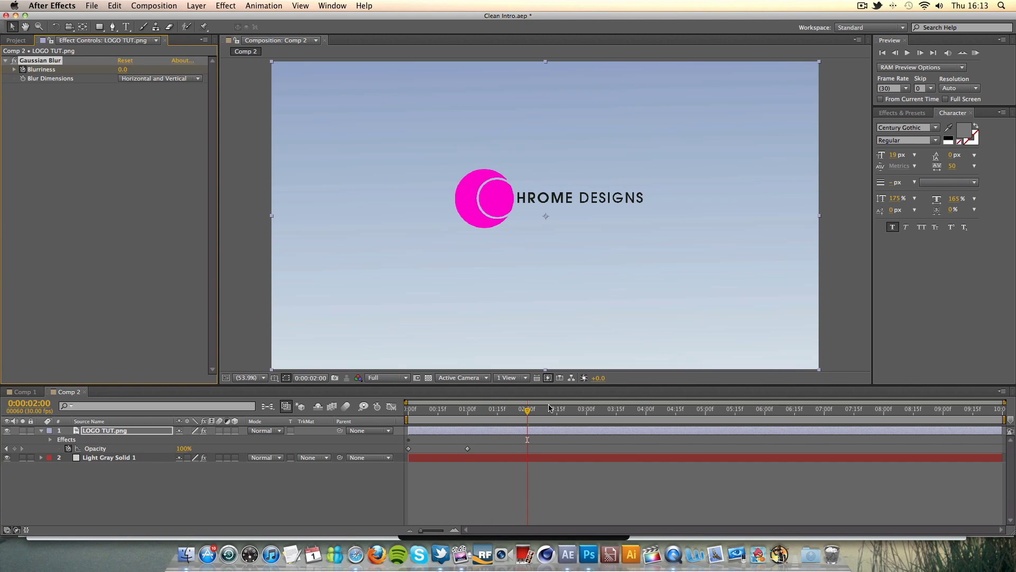
RAM preview and scrub the timeline to watch the logo sharpen as it fades in
left_click_drag(532, 412, 477, 414)
key("KP_0")
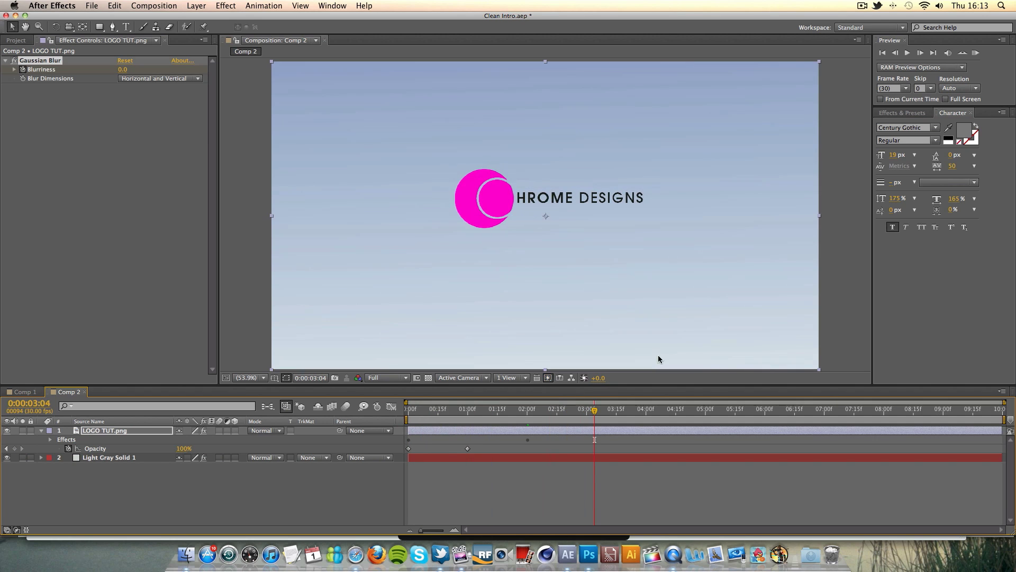
left_click(595, 415)
left_click(471, 408)
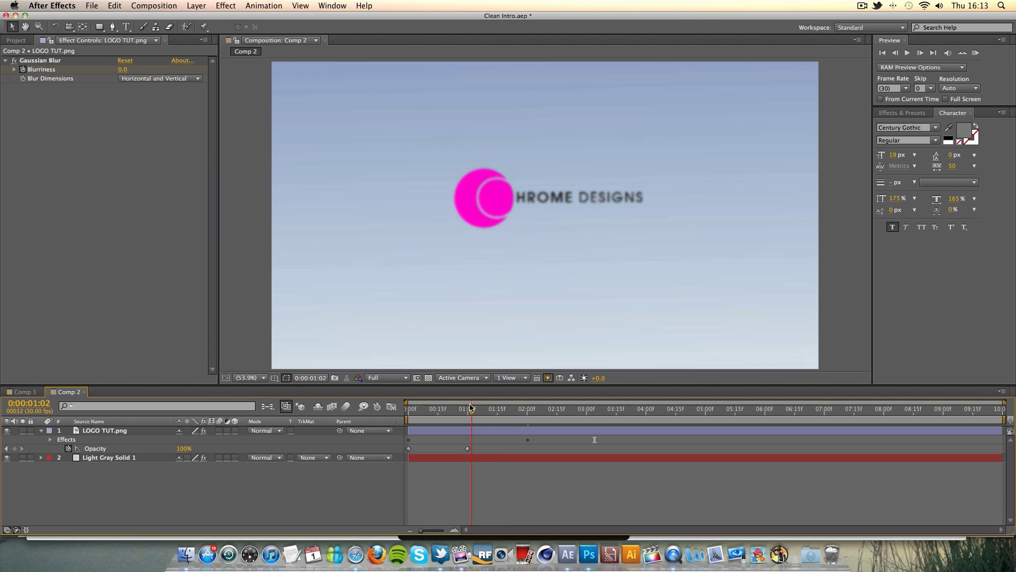
left_click_drag(471, 407, 518, 406)
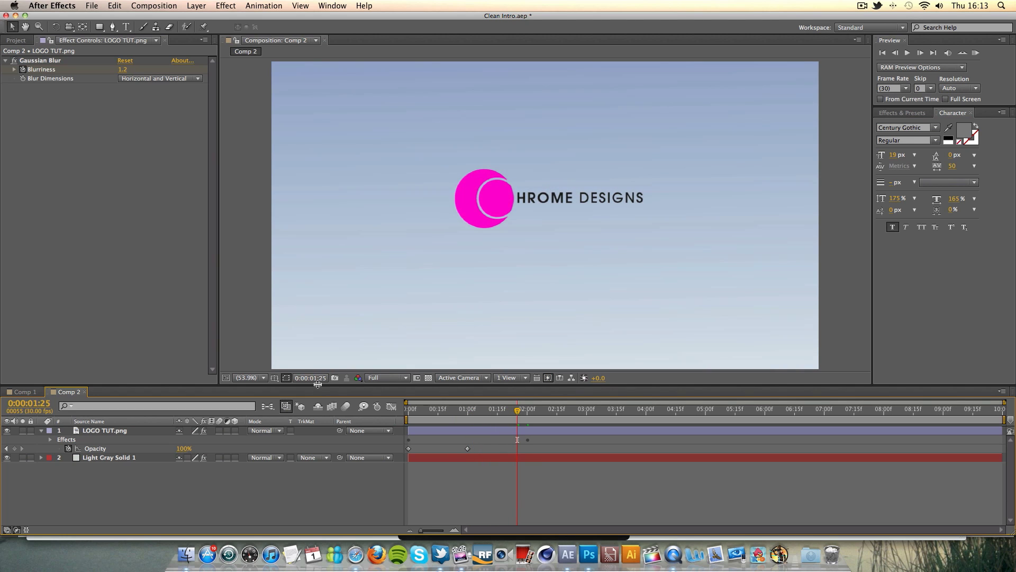
Select the logo layer, glance at its original image, and return to the project
left_click(40, 430)
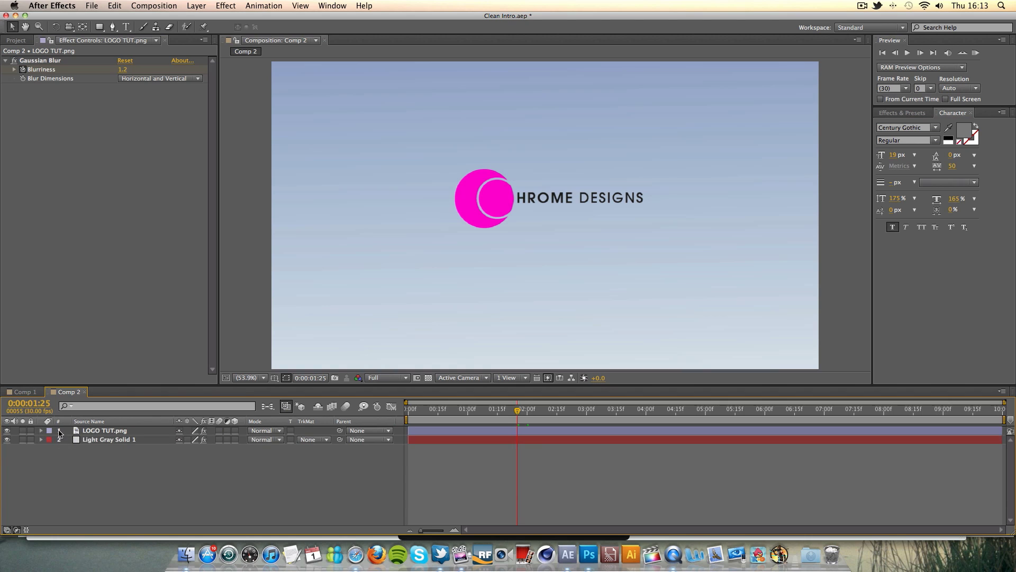
left_click(91, 431)
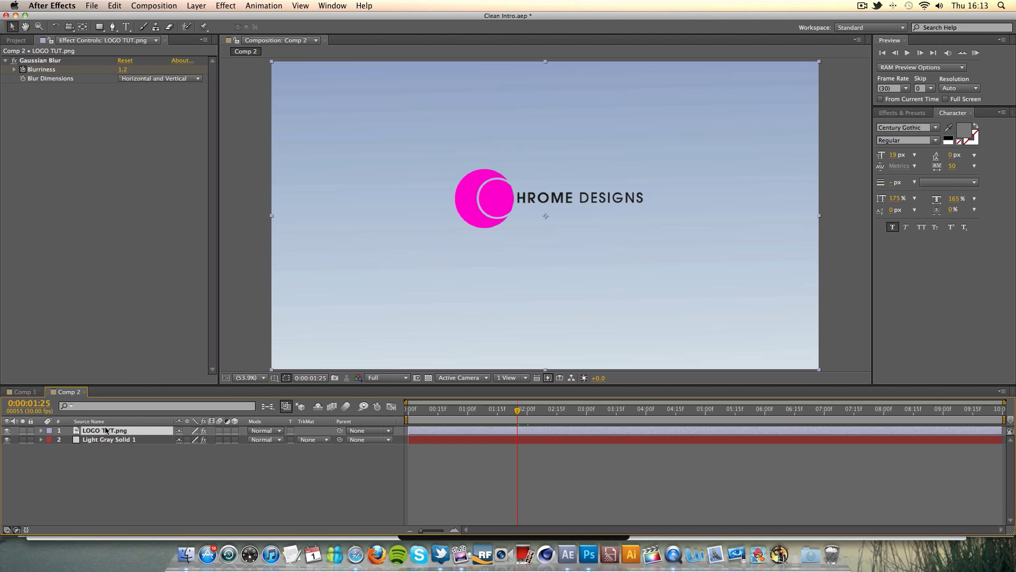
key("super+e")
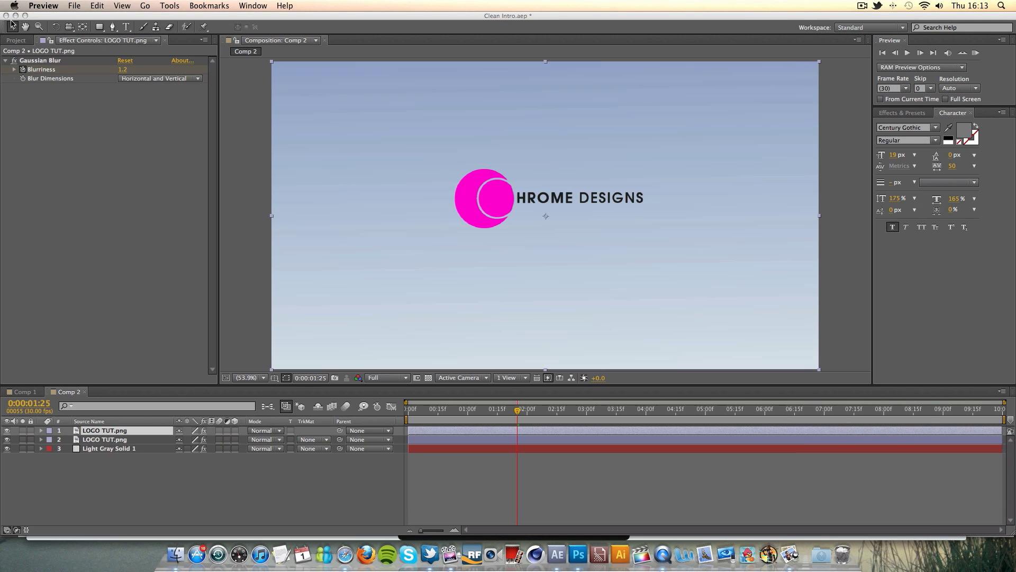
left_click(9, 19)
left_click(544, 61)
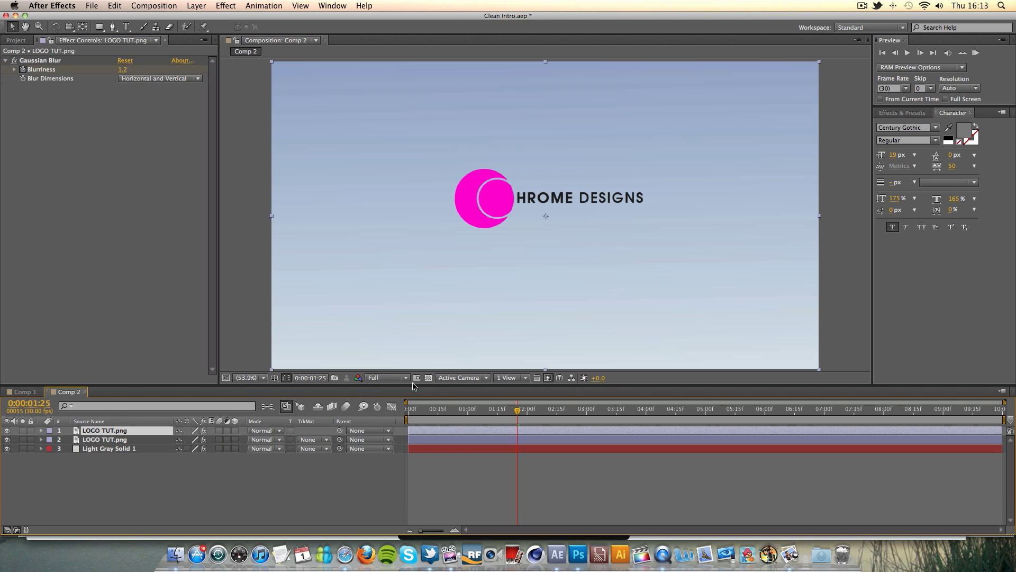
Flip the logo copy upside down and move it below the original as a reflection
left_click_drag(413, 384, 413, 399)
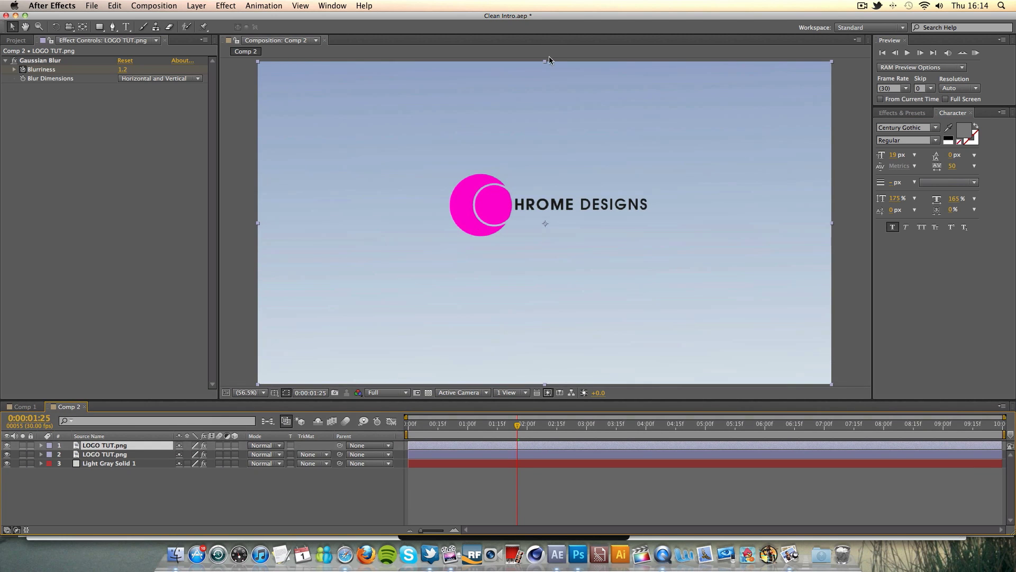
left_click_drag(544, 62, 524, 387)
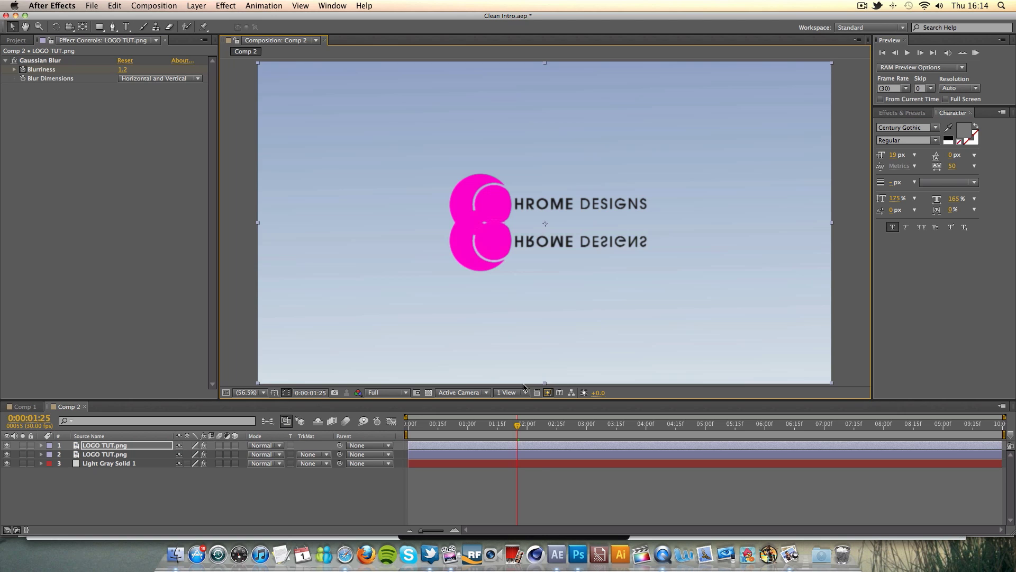
left_click_drag(572, 249, 577, 313)
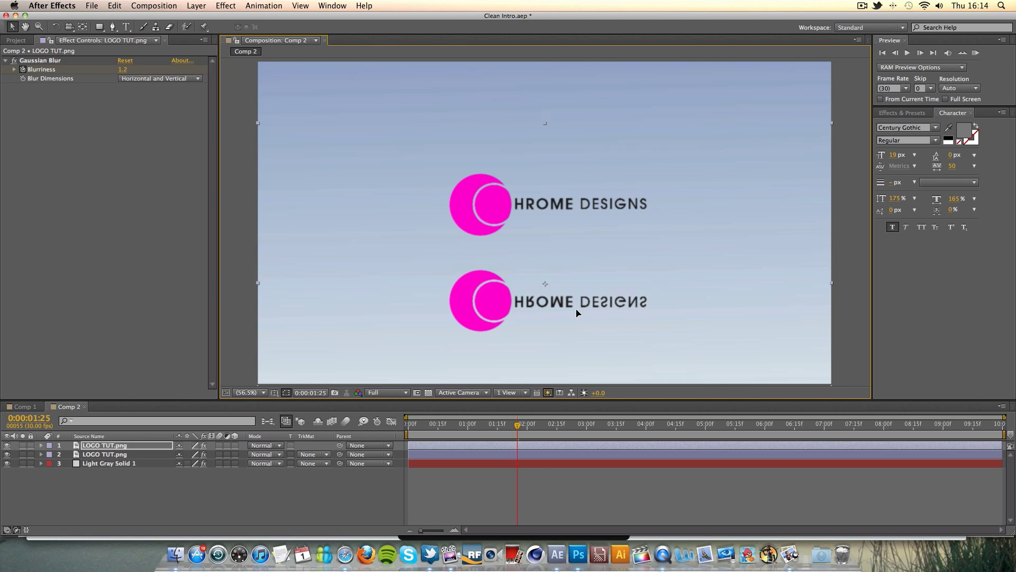
Make the reflection copy a 3D layer and reveal its Transform properties
left_click(136, 446)
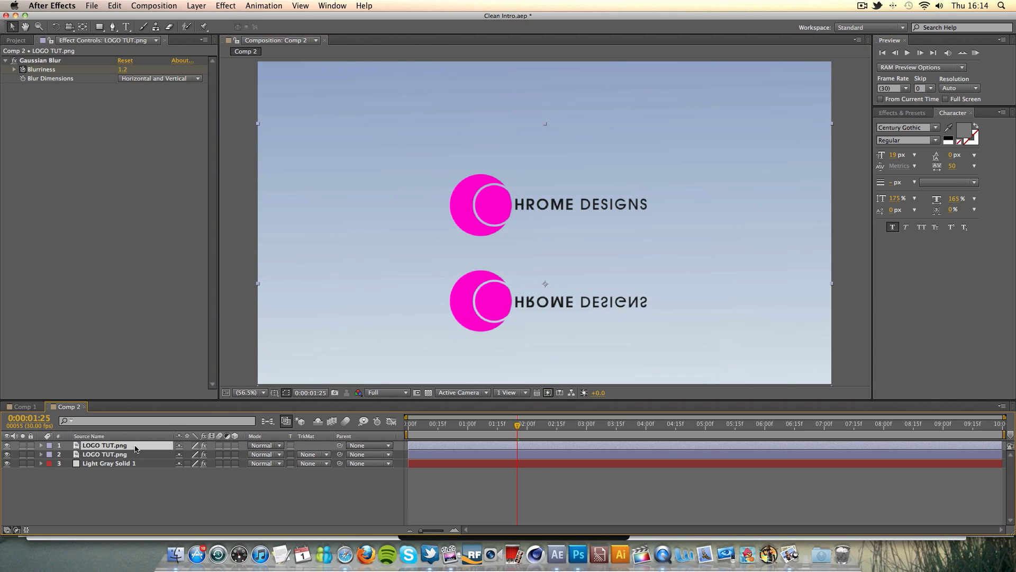
left_click(235, 446)
left_click_drag(237, 399, 236, 379)
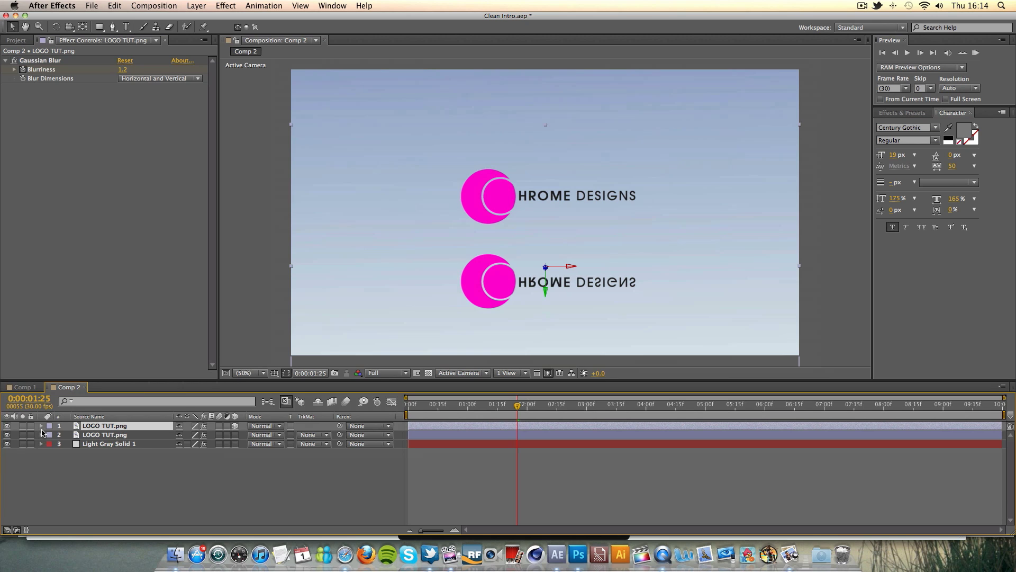
left_click(40, 426)
left_click(50, 445)
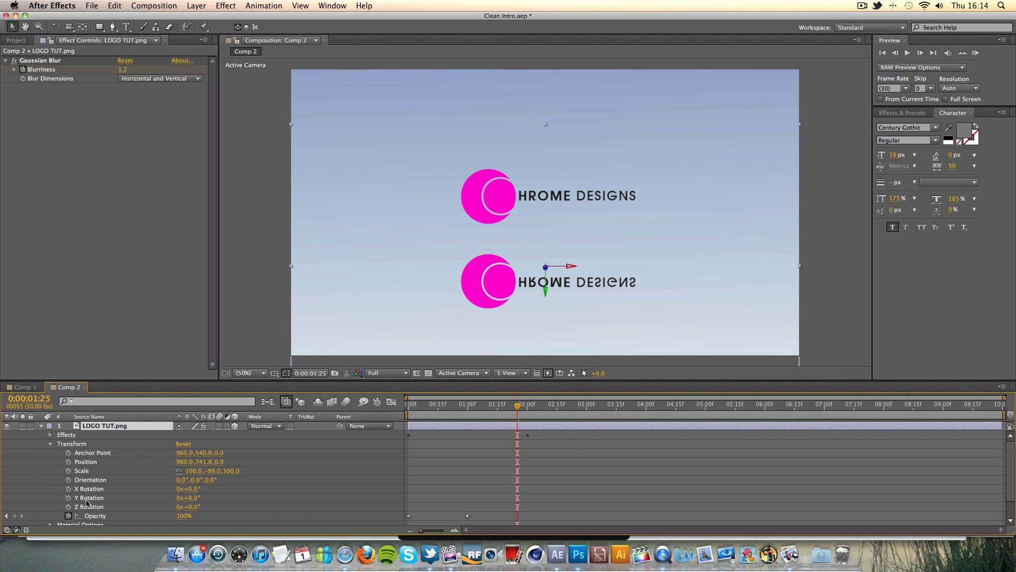
left_click(236, 426)
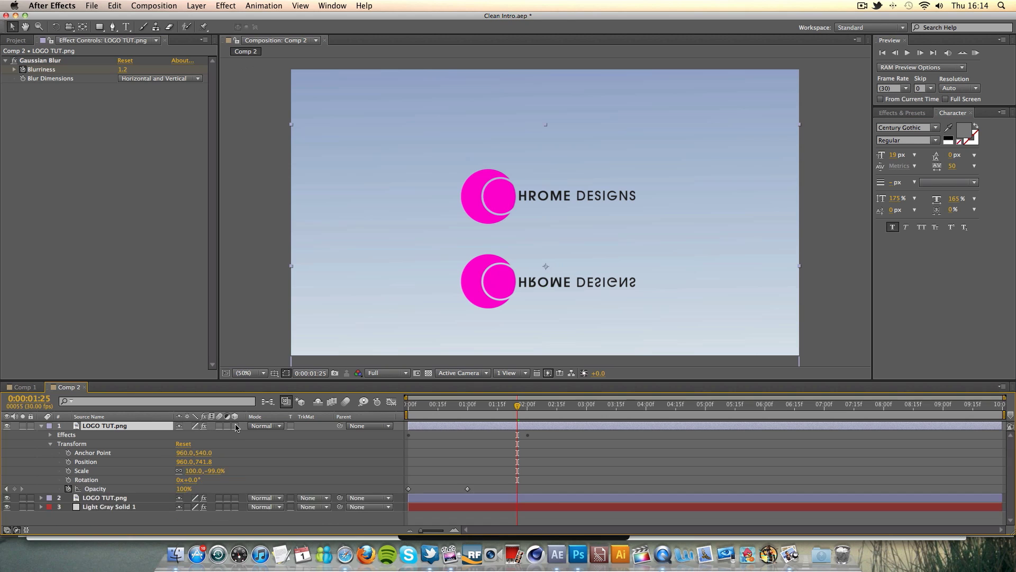
left_click(235, 426)
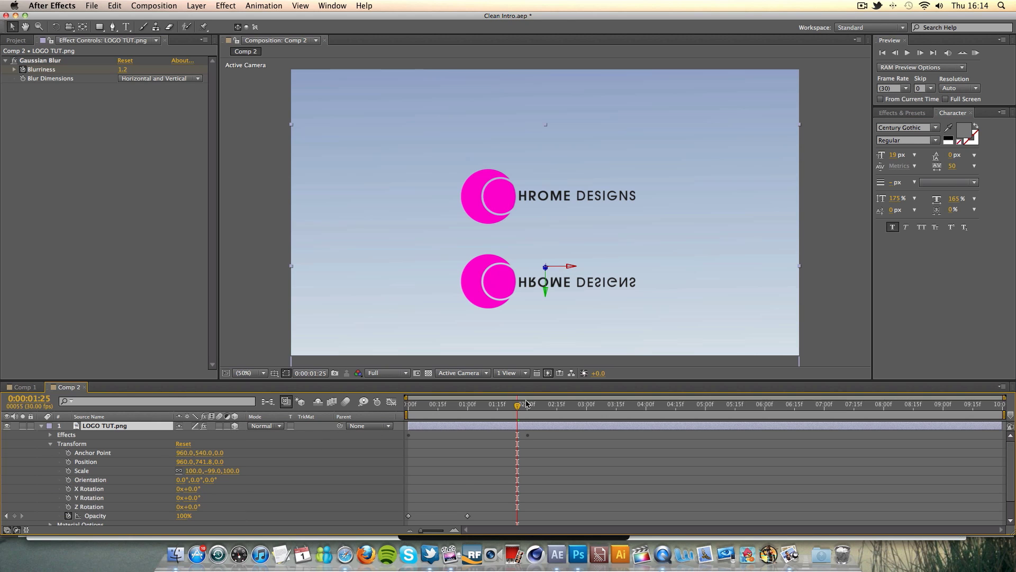
Tilt the reflection to -60° X Rotation and nudge it lower to 960,763.8
mouse_move(519, 408)
left_mouse_down()
mouse_move(358, 411)
mouse_move(544, 404)
mouse_move(507, 404)
left_mouse_up()
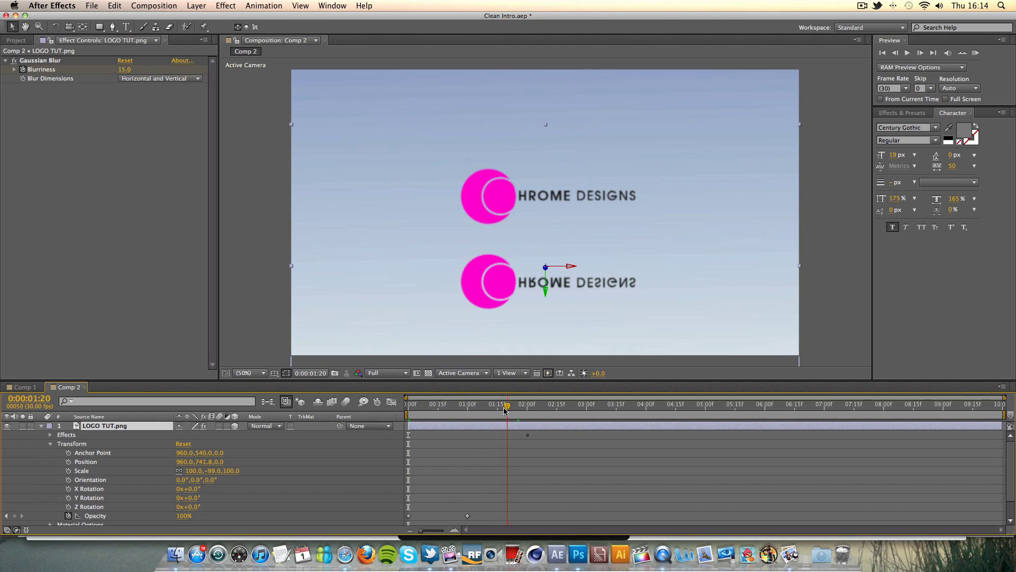
left_click_drag(190, 488, 205, 488)
left_click(202, 489)
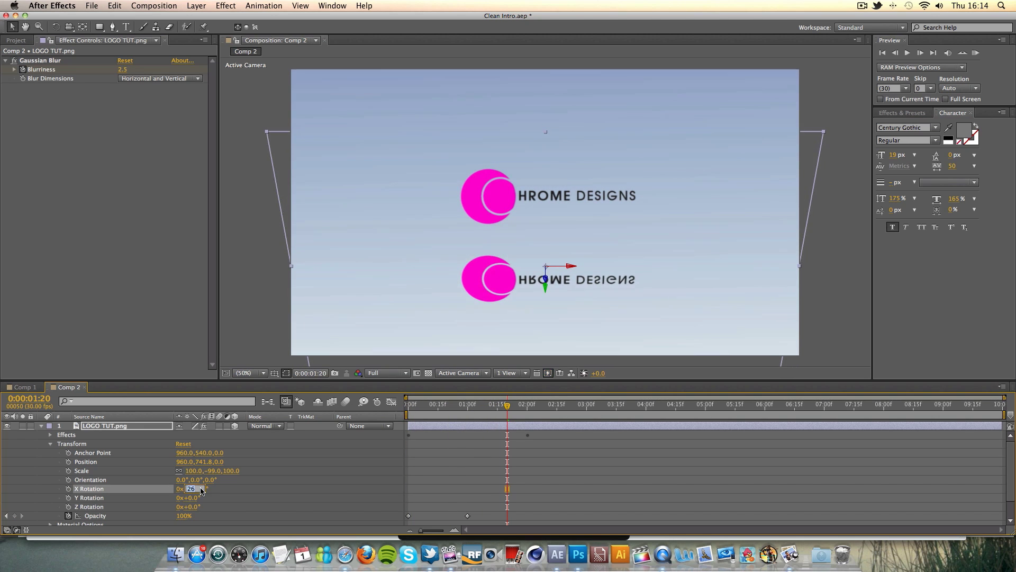
type("-60")
key("Return")
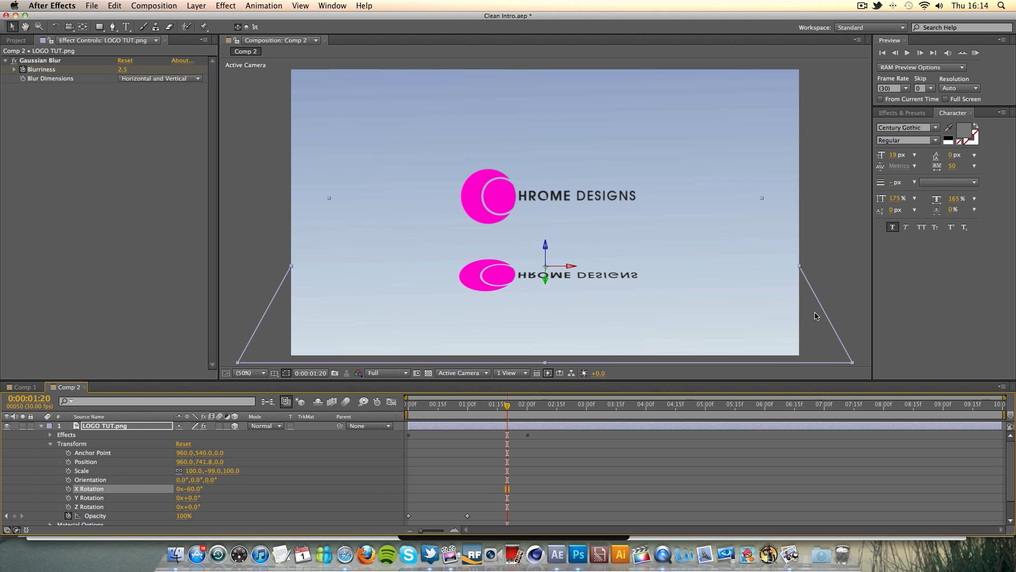
scroll(815, 314, "up", 2)
scroll(810, 315, "down", 8)
scroll(807, 316, "up", 4)
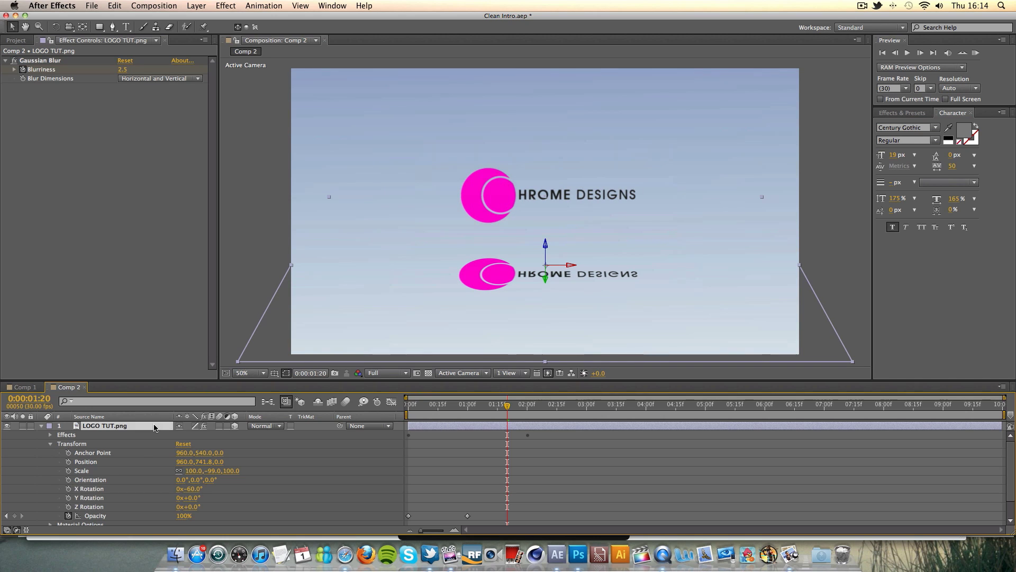
key("Down")
key("Down")
key("Down")
key("Down")
key("Down")
key("Down")
key("Down")
key("Down")
key("Down")
key("Down")
key("Down")
key("Down")
key("Down")
key("Down")
key("Down")
key("Down")
key("Down")
key("Down")
key("Down")
key("Down")
key("Down")
key("Down")
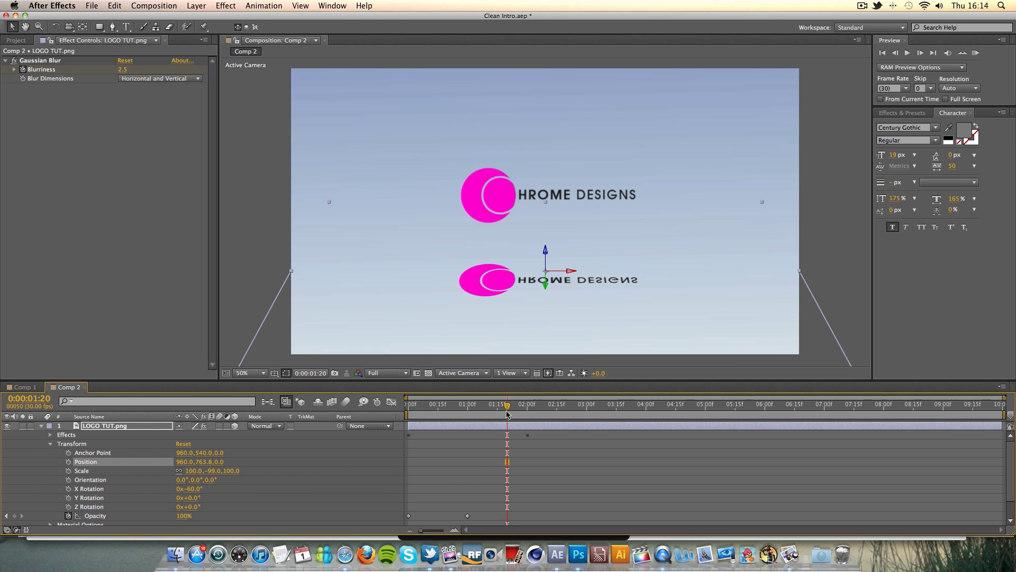
Reveal the reflection's Gaussian Blur settings and check it sharpening at two seconds
key("Home")
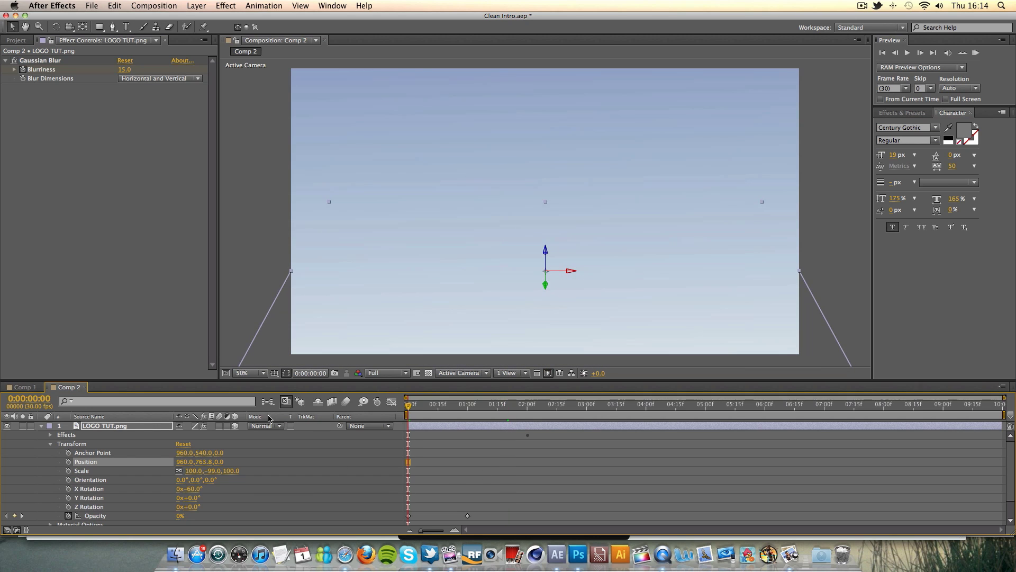
left_click(51, 443)
left_click(51, 434)
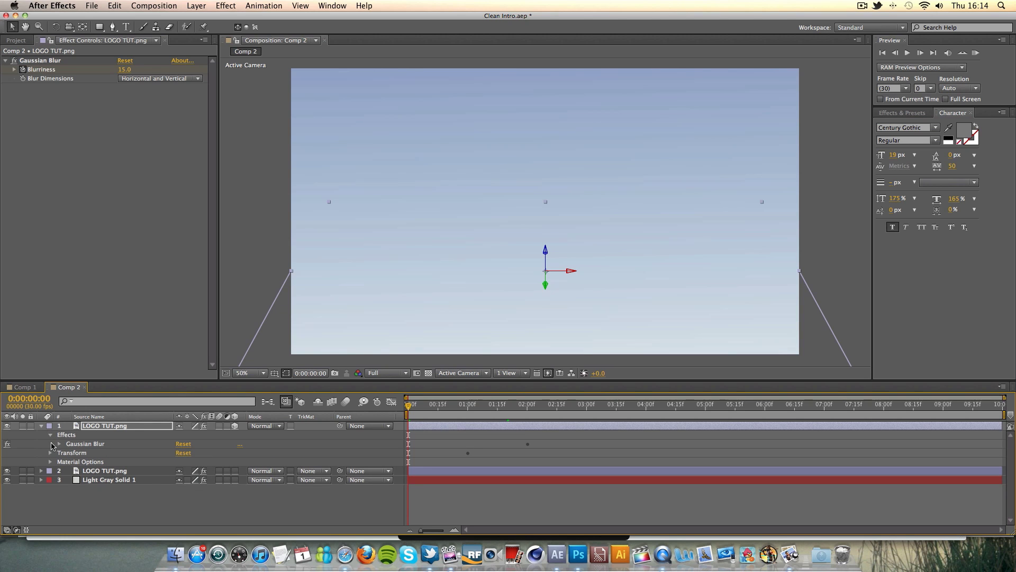
left_click(60, 445)
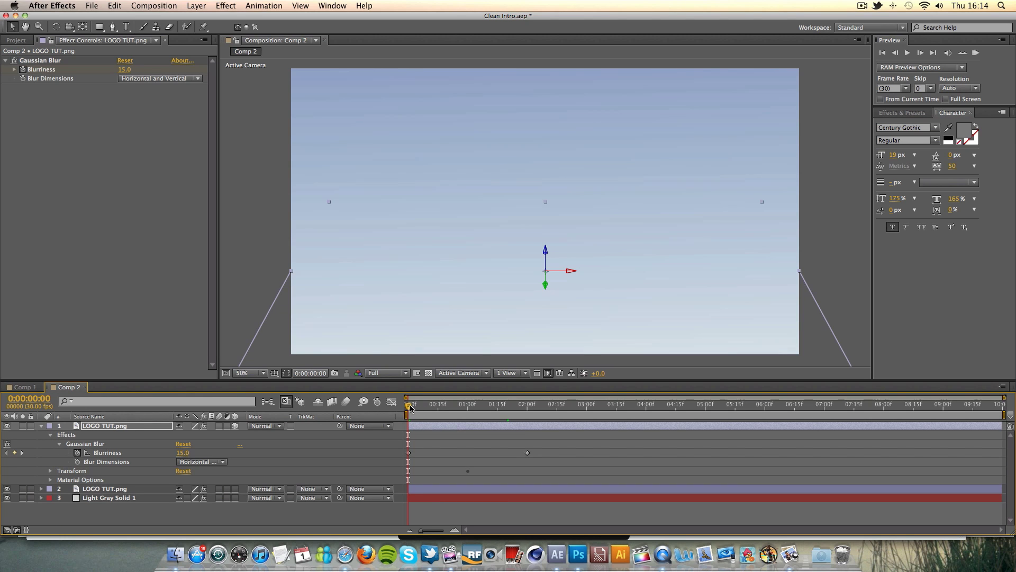
left_click_drag(410, 408, 528, 412)
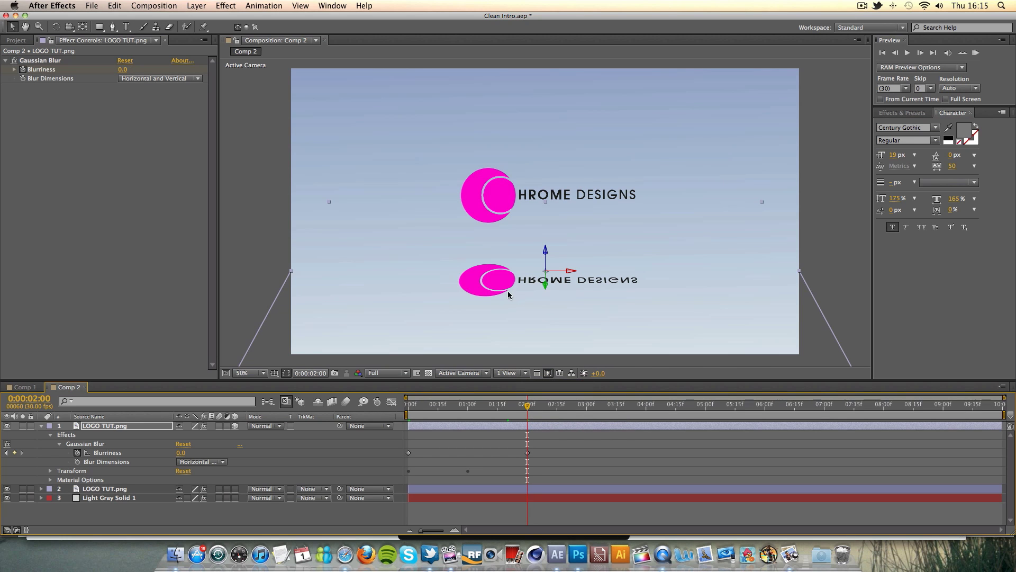
key("period")
key("period")
key("period")
key("comma")
key("comma")
key("comma")
Try extra blur on the reflection, delete the blur effect, then undo the deletion
left_click_drag(123, 70, 212, 70)
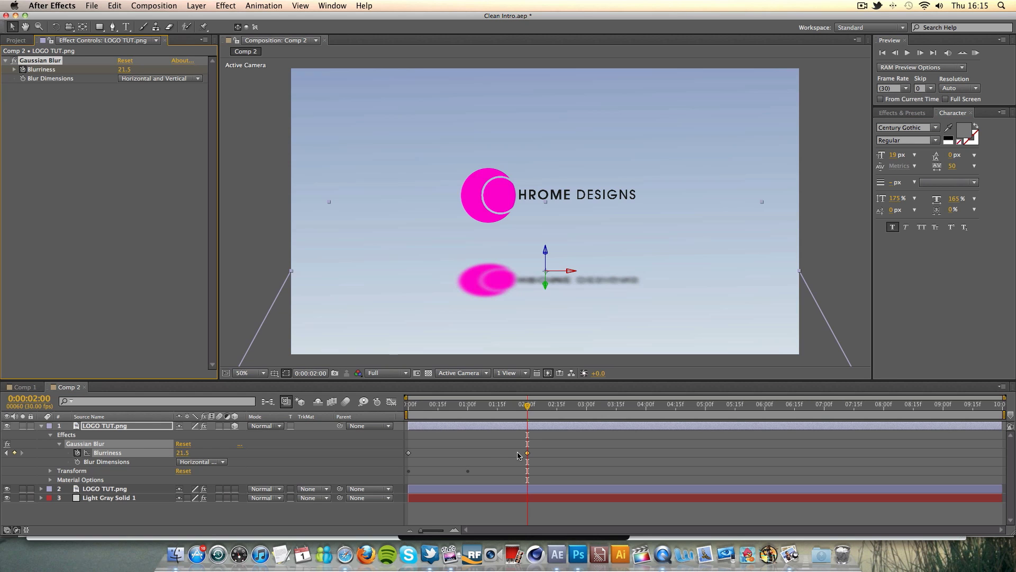
key("Delete")
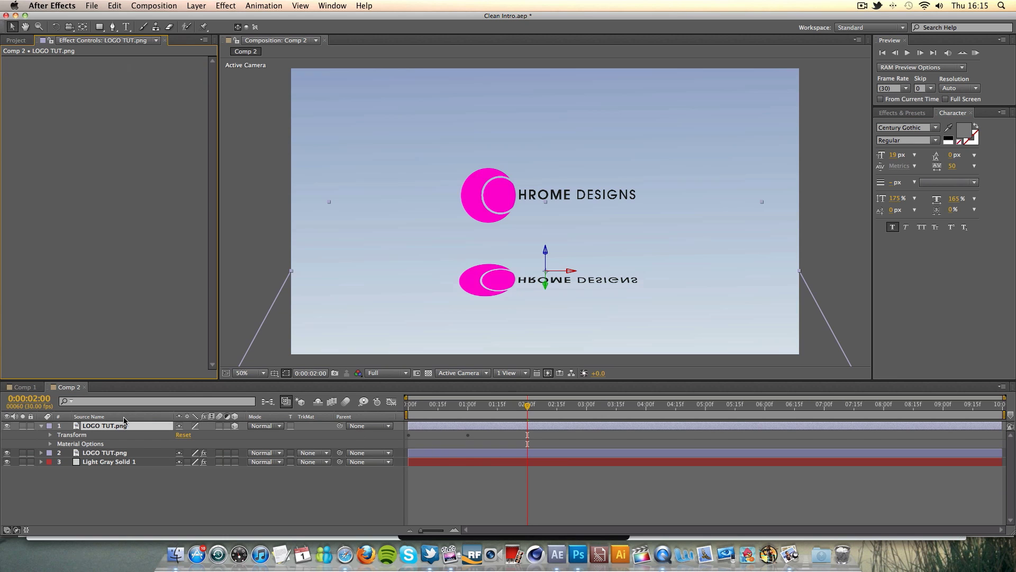
left_click(190, 6)
mouse_move(226, 5)
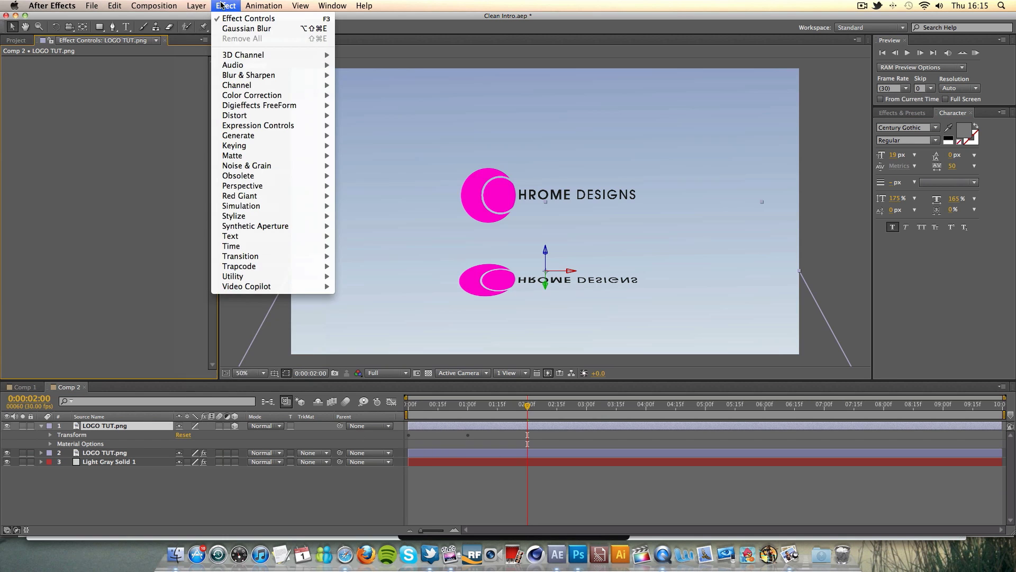
left_click(168, 144)
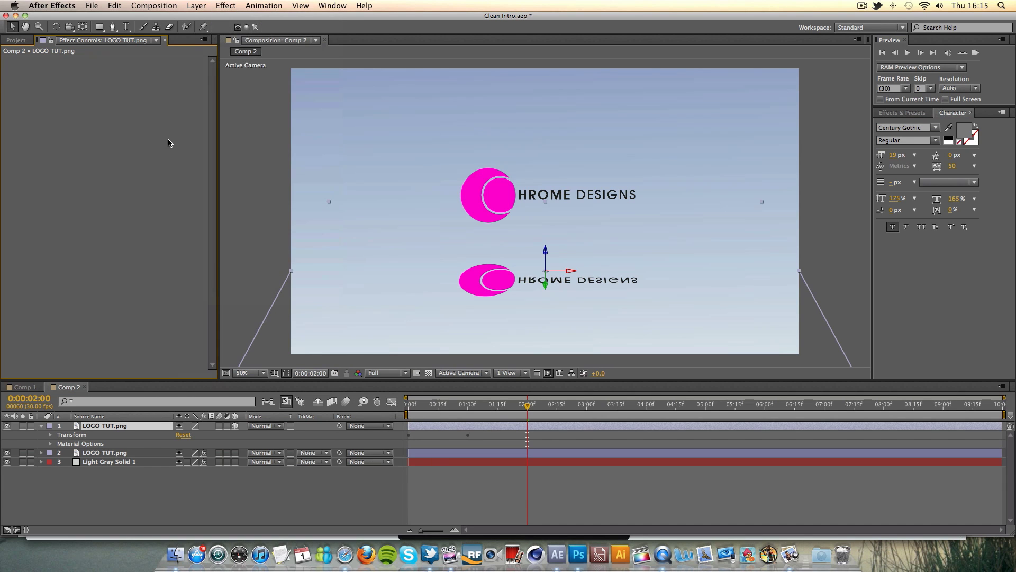
key("super+z")
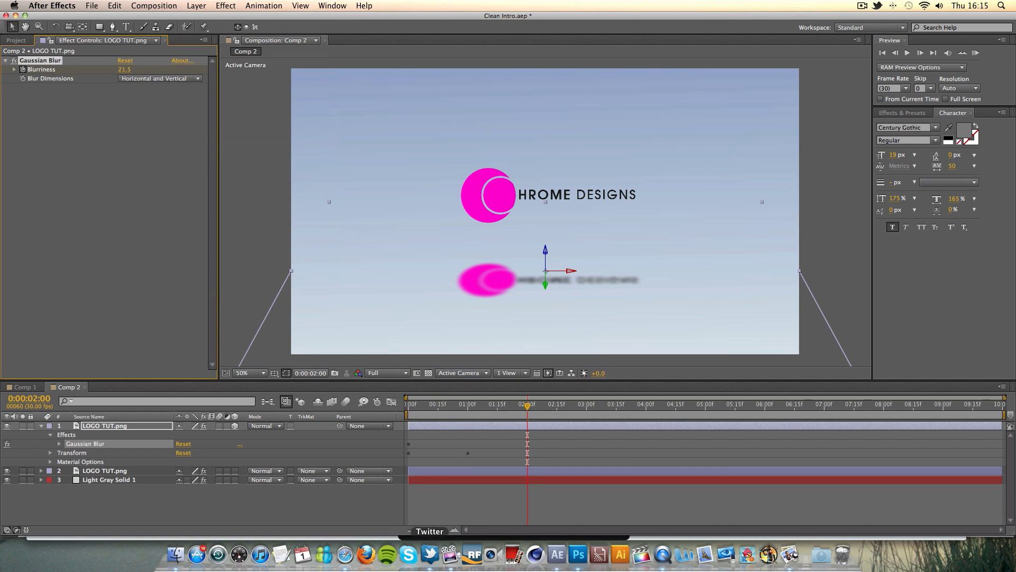
At 2:17, set the reflection's Gaussian Blur Blurriness to 15, then collapse and select the layer
left_click(59, 444)
left_click(513, 462)
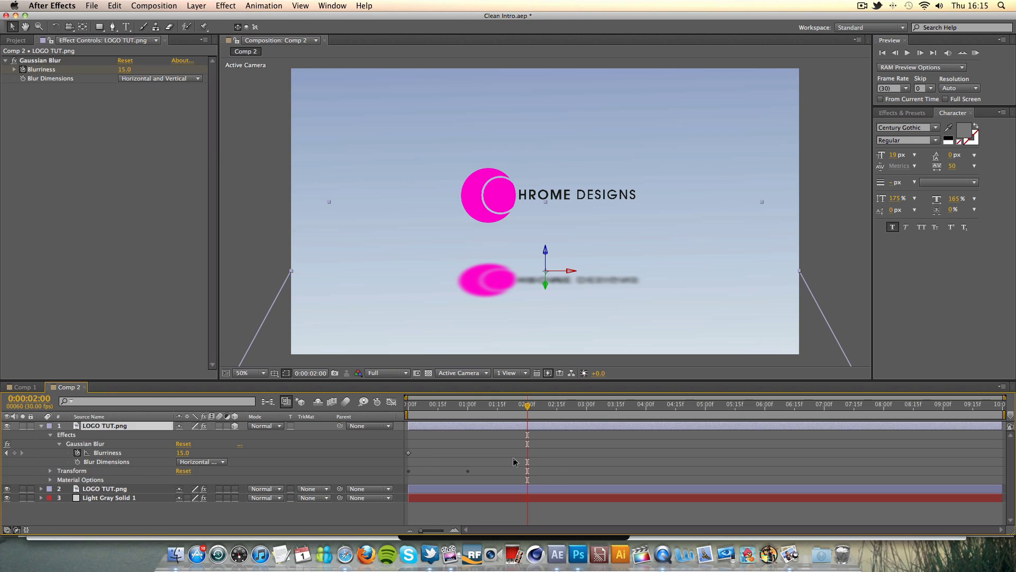
left_click_drag(408, 453, 527, 453)
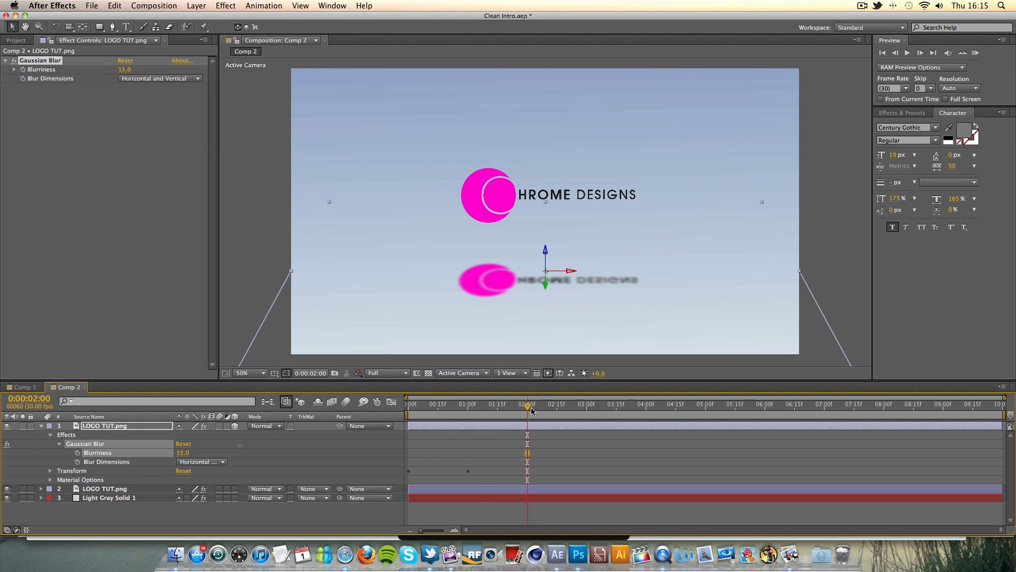
left_click_drag(532, 410, 318, 417)
left_click_drag(409, 405, 560, 405)
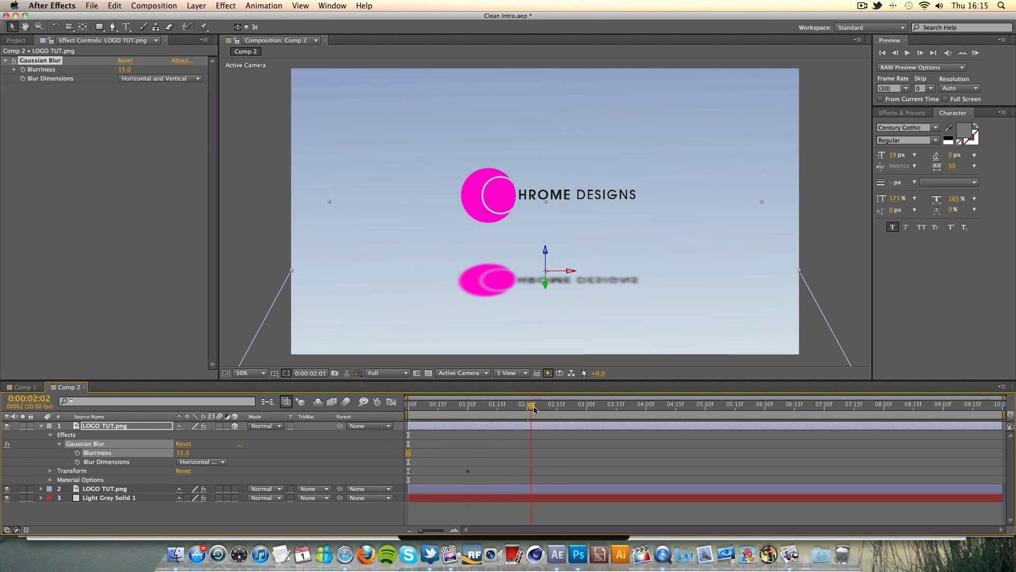
left_click_drag(189, 453, 183, 453)
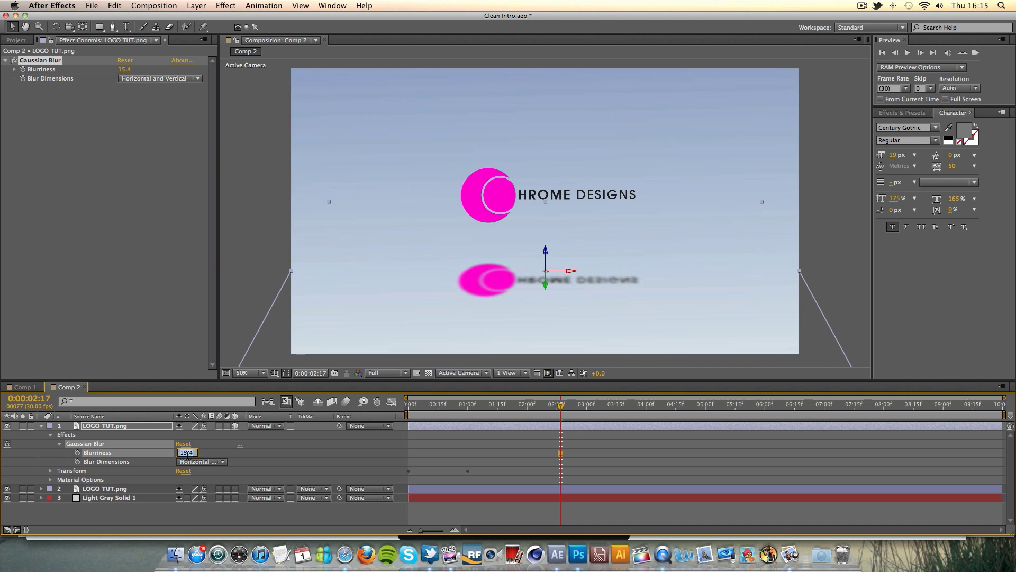
type("15")
key("Return")
left_click(43, 429)
left_click(105, 427)
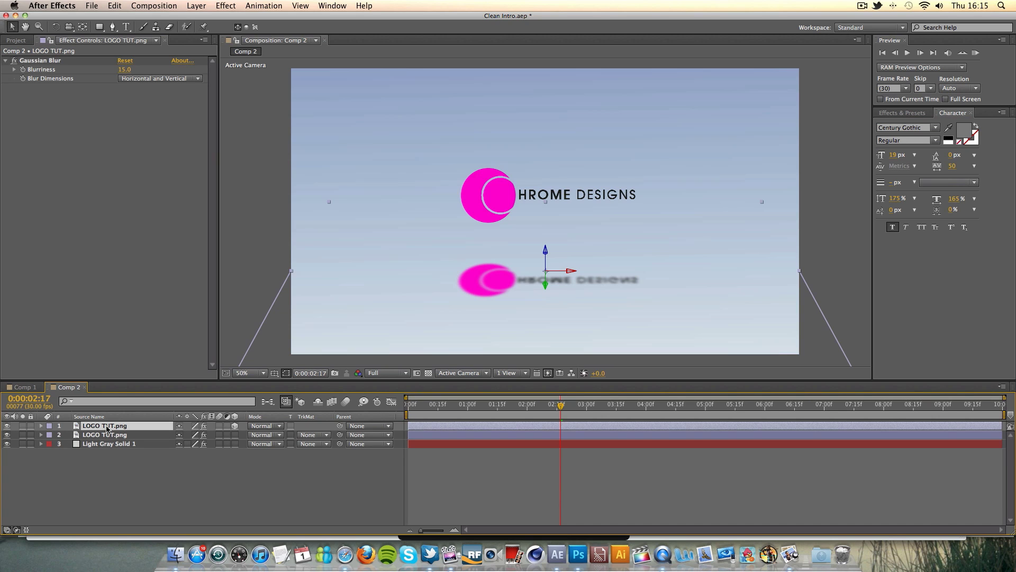
Set the reflection's 1:00 Opacity keyframe to 20% and check the fade
key("t")
left_click_drag(561, 405, 469, 407)
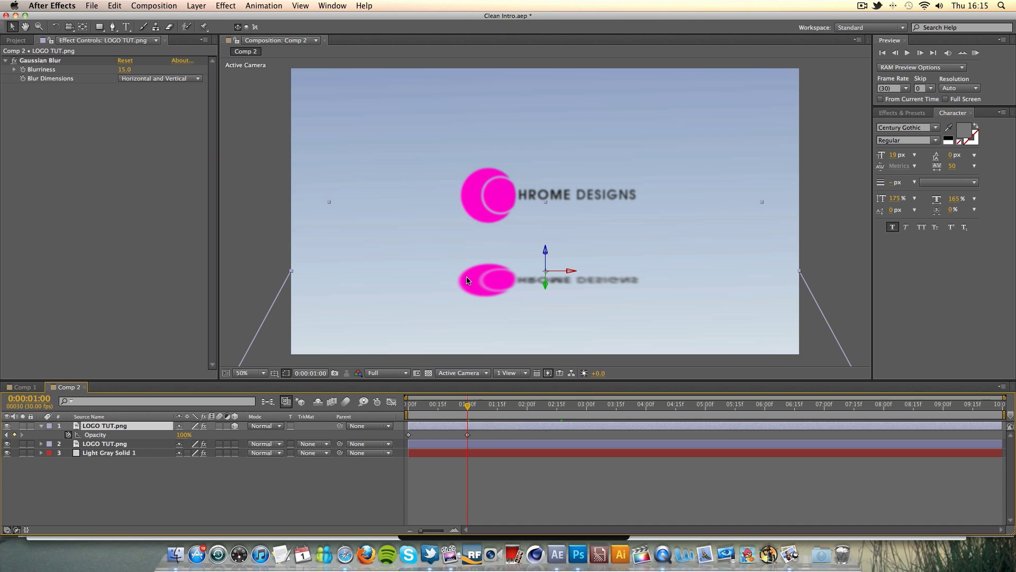
left_click(185, 434)
type("20")
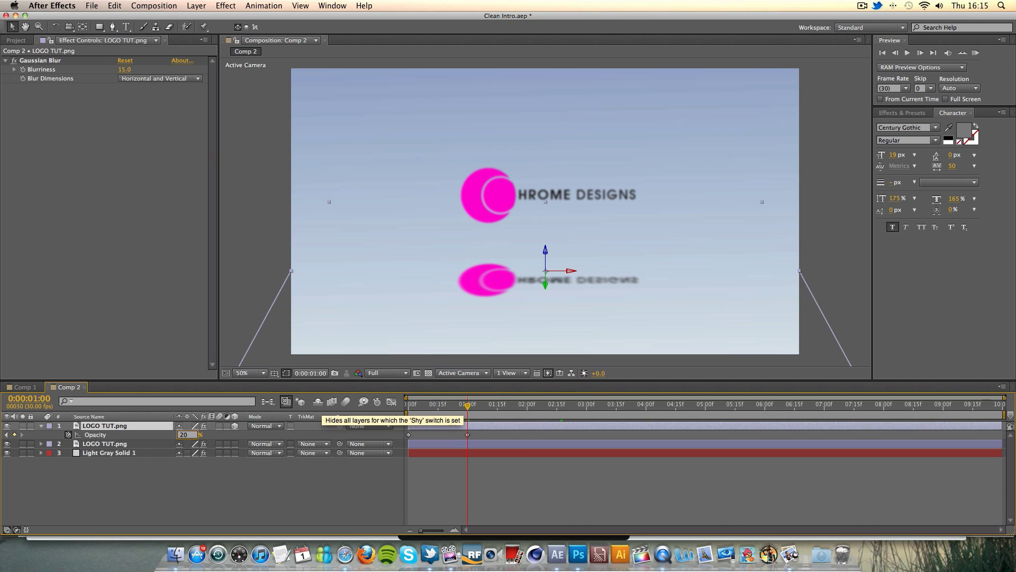
key("Return")
left_click(433, 408)
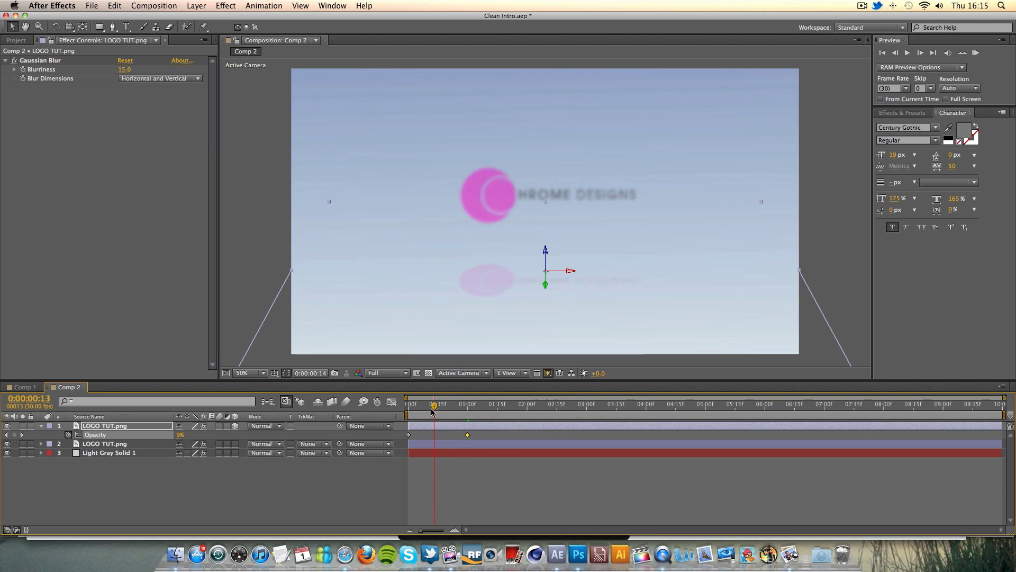
left_click_drag(432, 411, 505, 416)
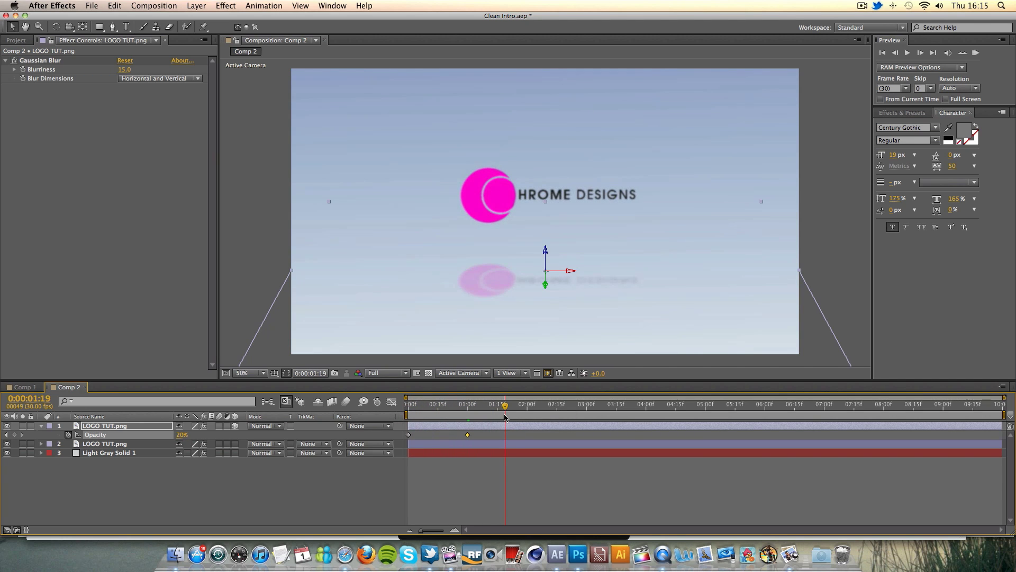
Raise the reflection's Gaussian Blur Blurriness to 20
left_click(829, 256)
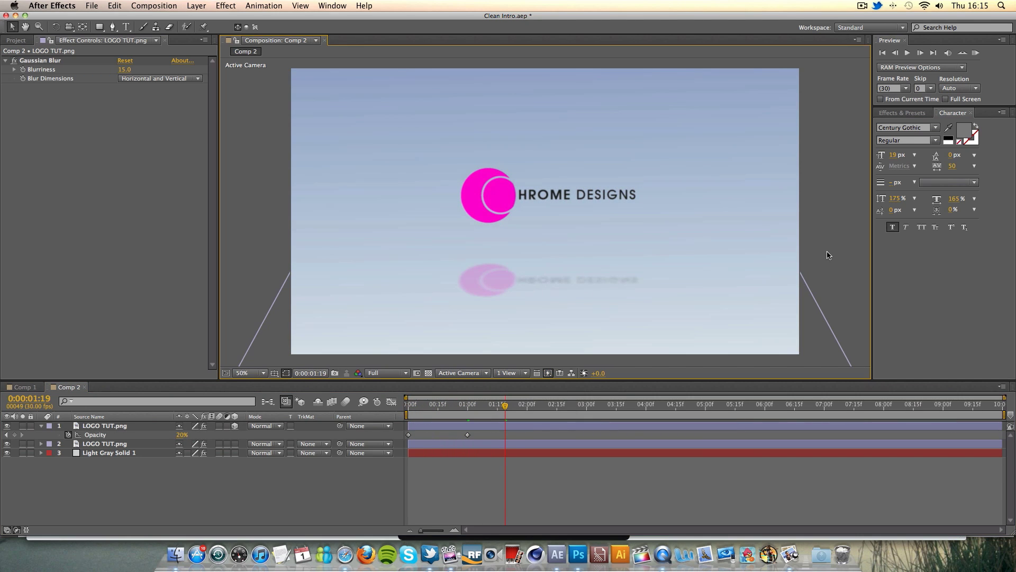
left_click(84, 426)
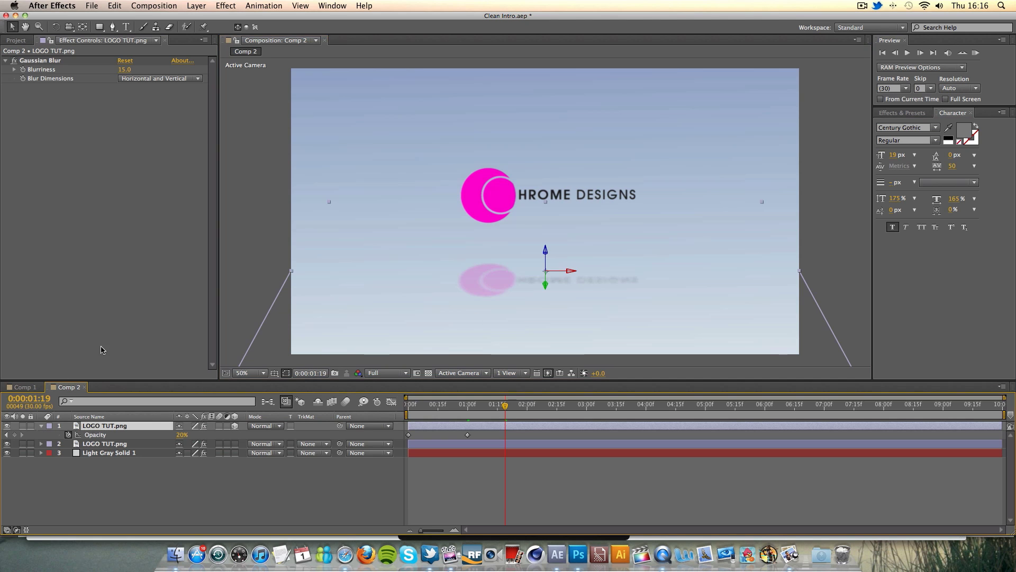
left_click(127, 69)
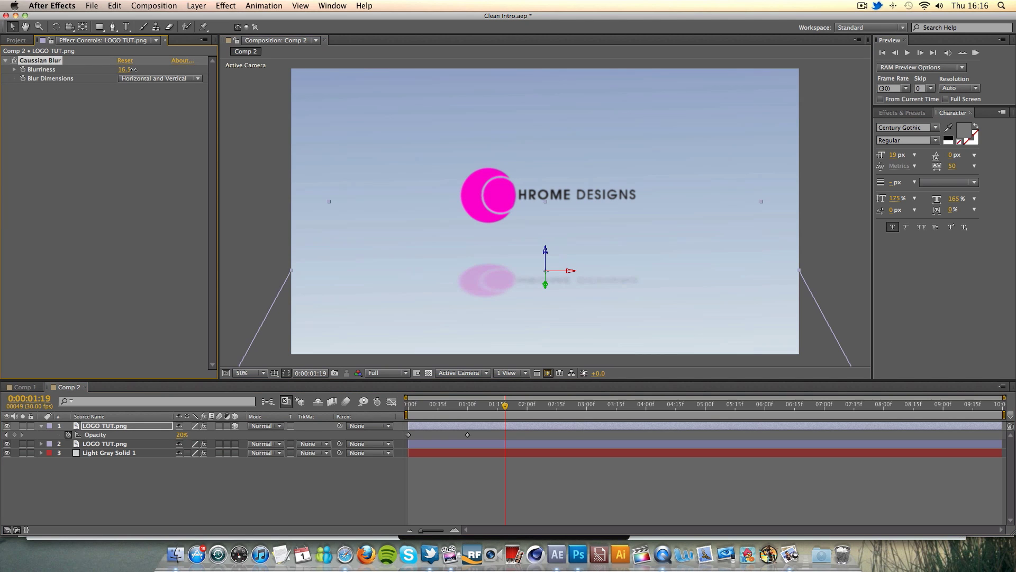
left_click(127, 70)
type("2")
key("Return")
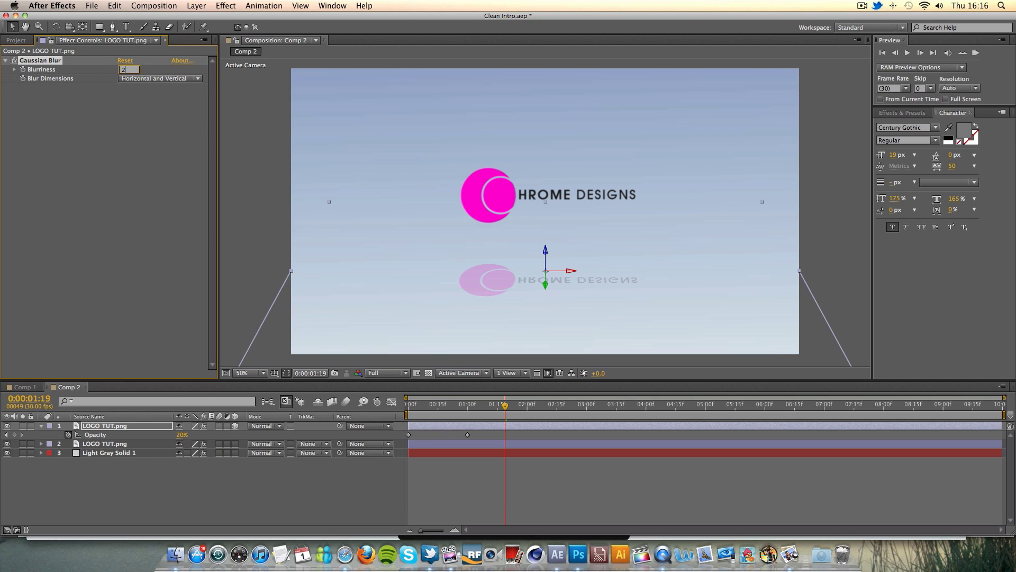
type("0")
key("Return")
left_click(274, 160)
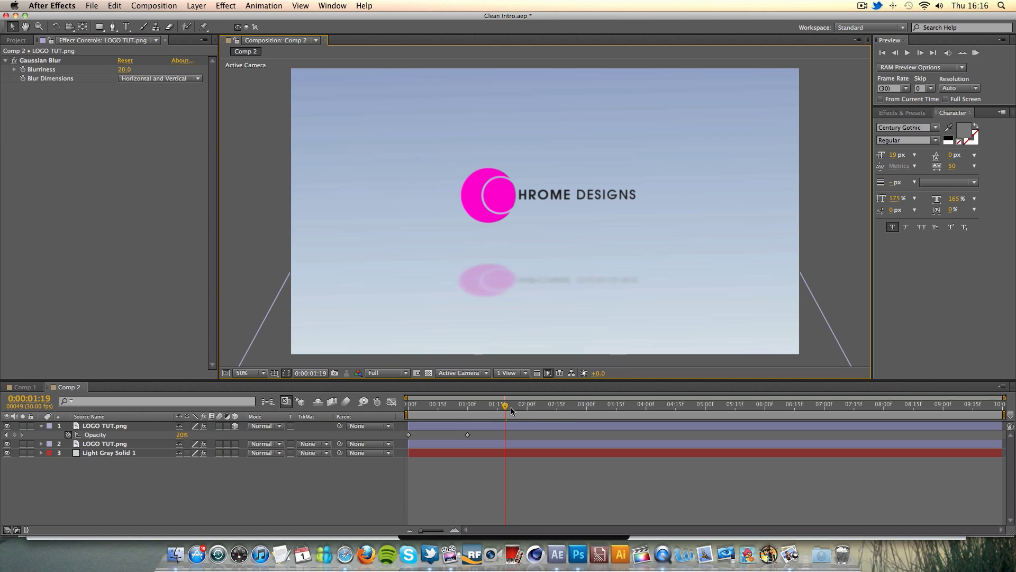
RAM preview the fade and compare it with the QuickTime reference video
left_click_drag(510, 407, 691, 407)
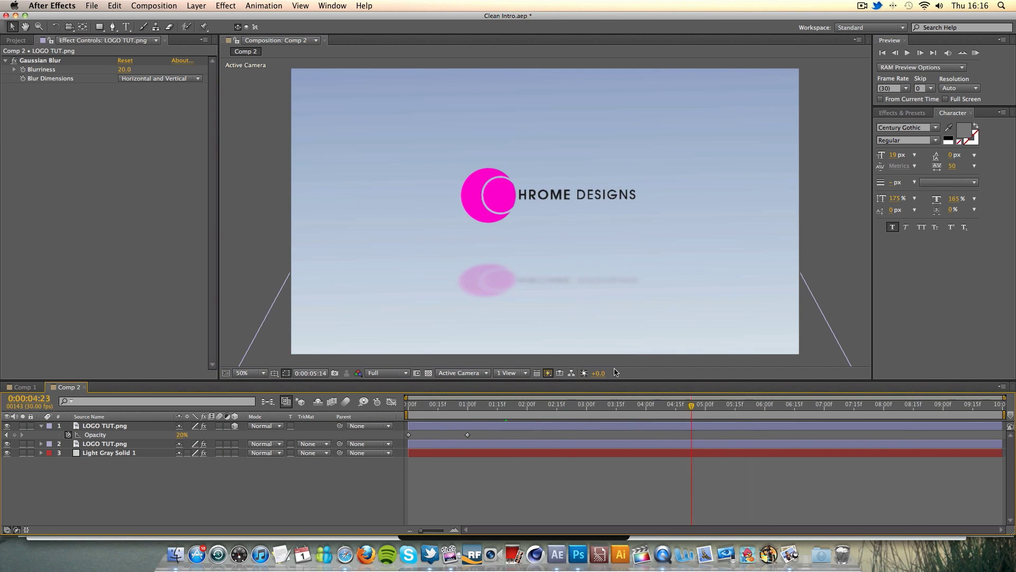
key("KP_0")
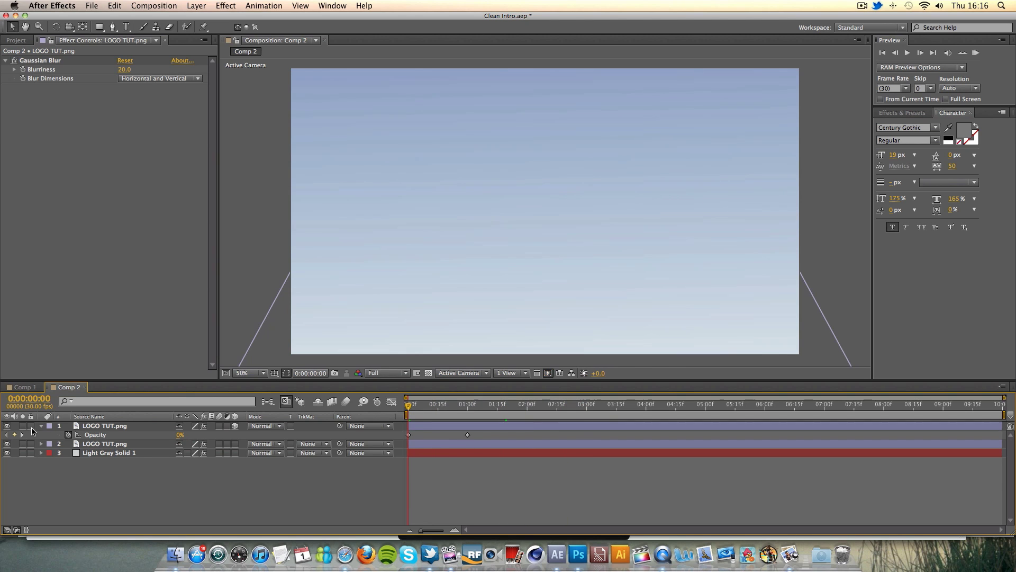
left_click(41, 427)
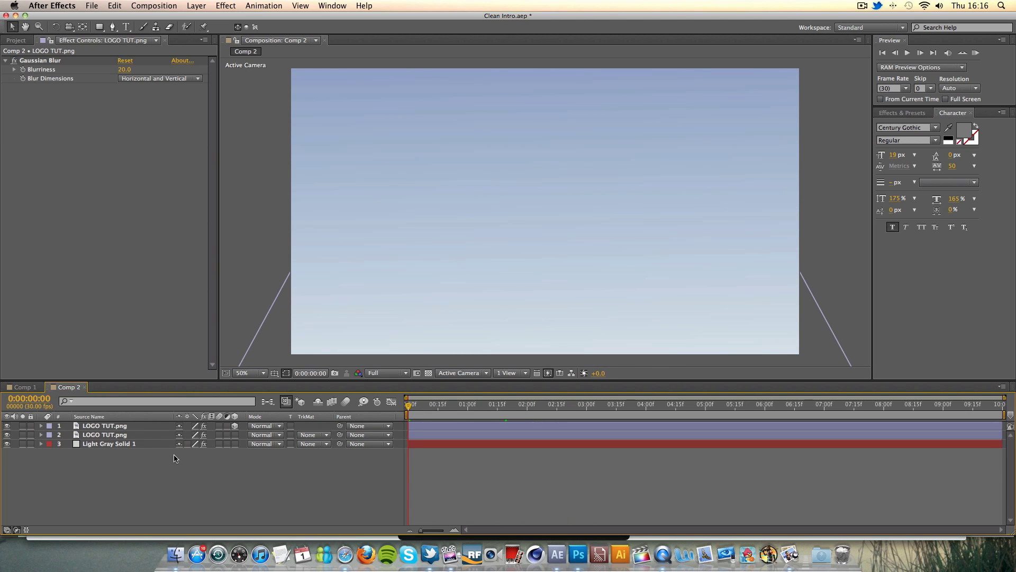
left_click(663, 554)
left_click(517, 521)
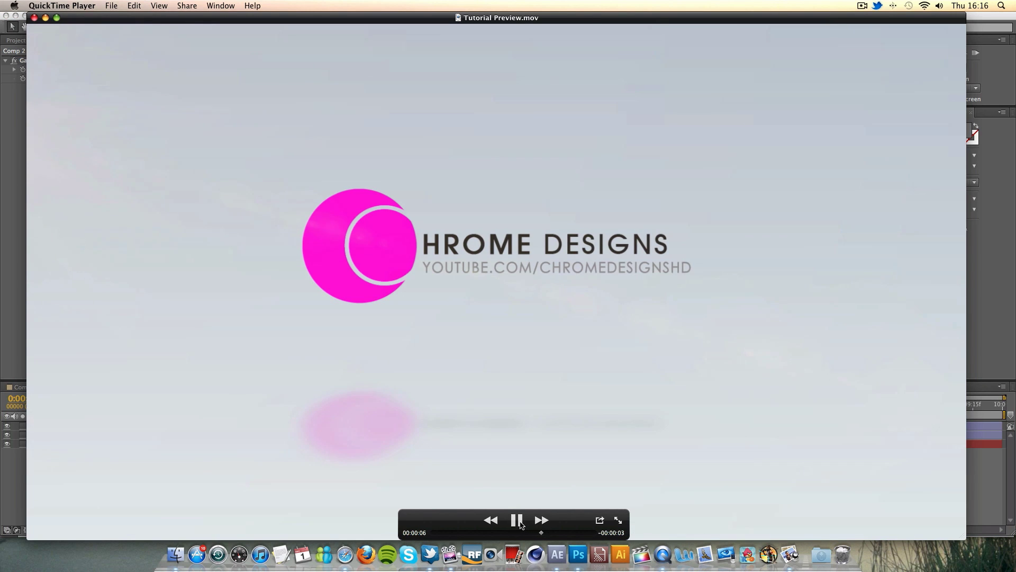
left_click(518, 521)
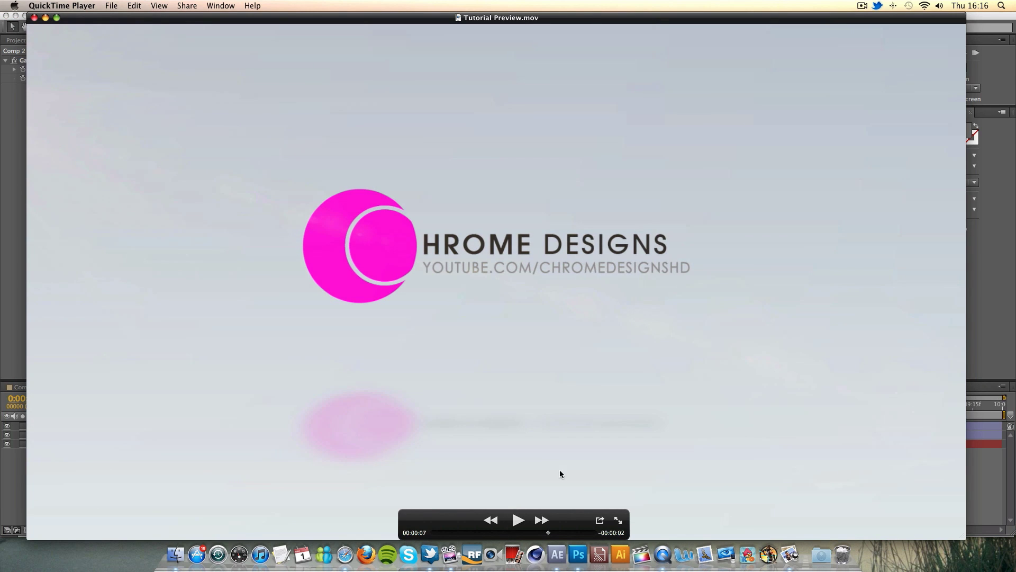
left_click(558, 556)
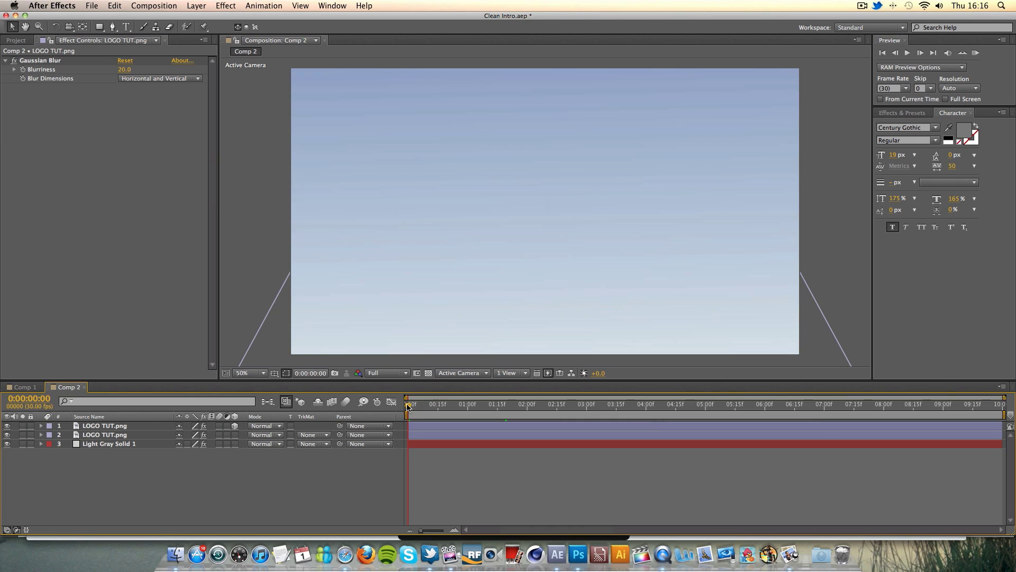
At 3:25, type YOUTUBE.COM/CHROMEDESIGNSHD as a new text line under the CHROME DESIGNS logo
left_click_drag(408, 407, 635, 408)
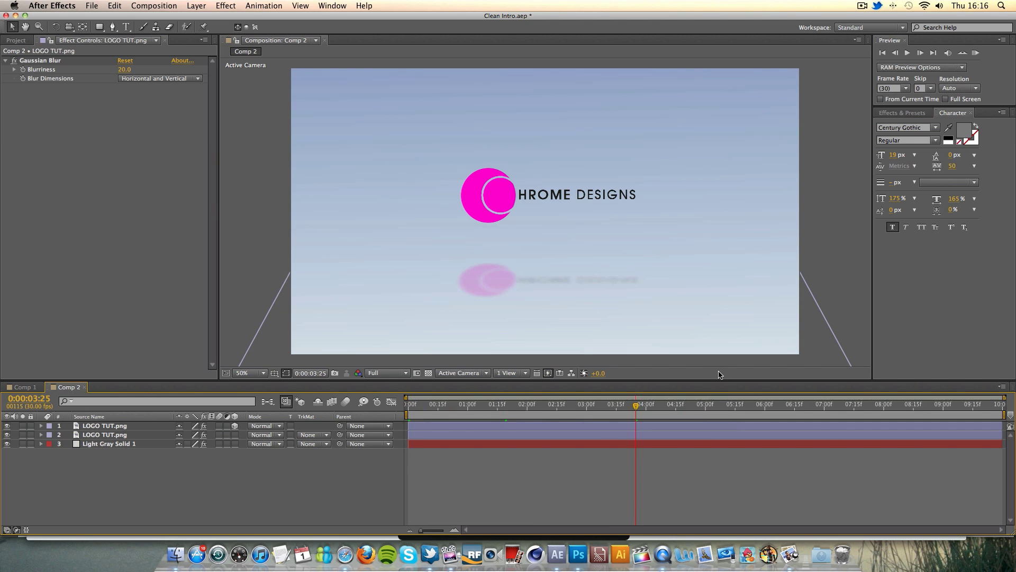
left_click(126, 26)
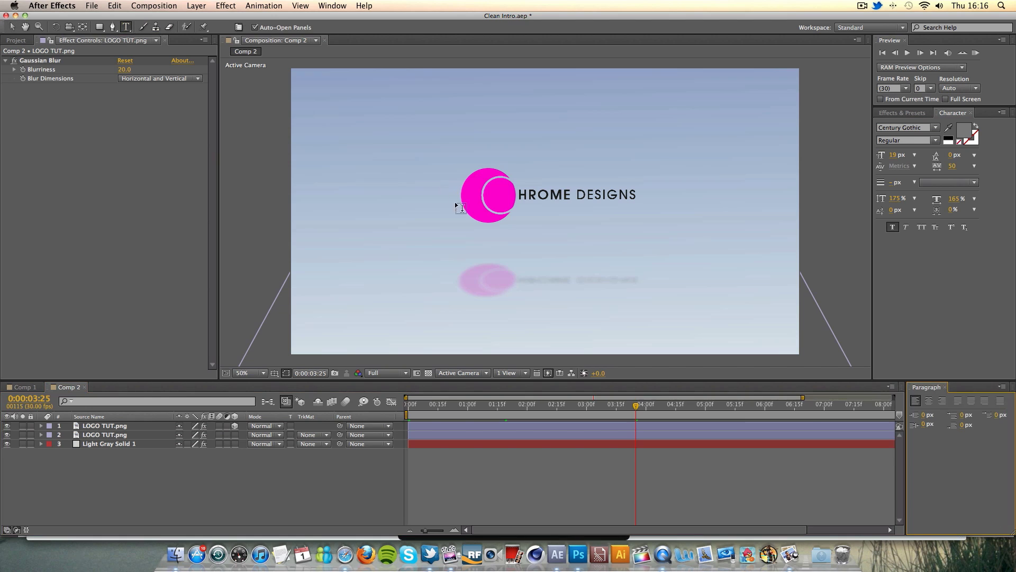
left_click(530, 210)
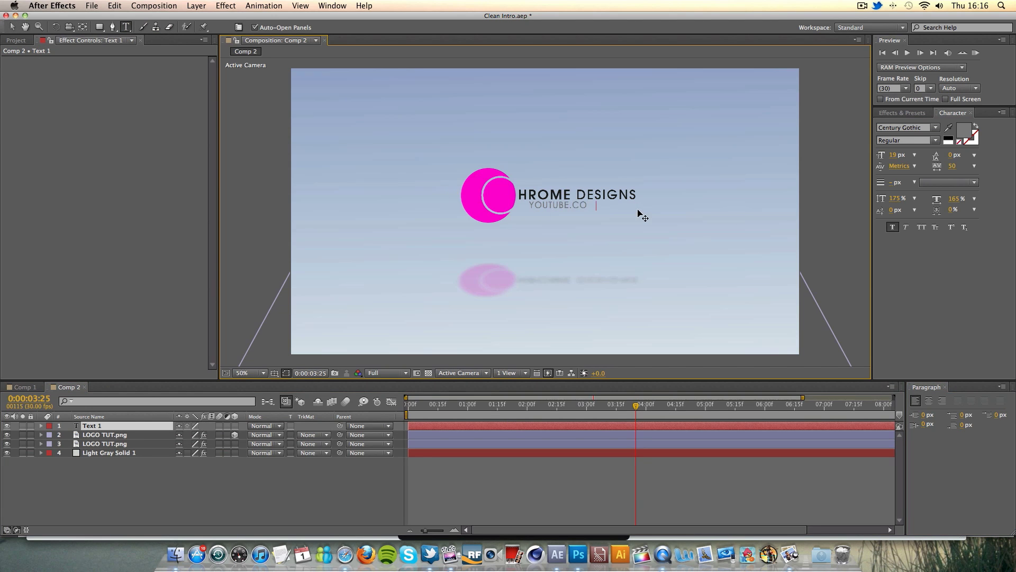
type("YOUTUBE.COM/CHROMEDESIGNSHD")
triple_click(640, 207)
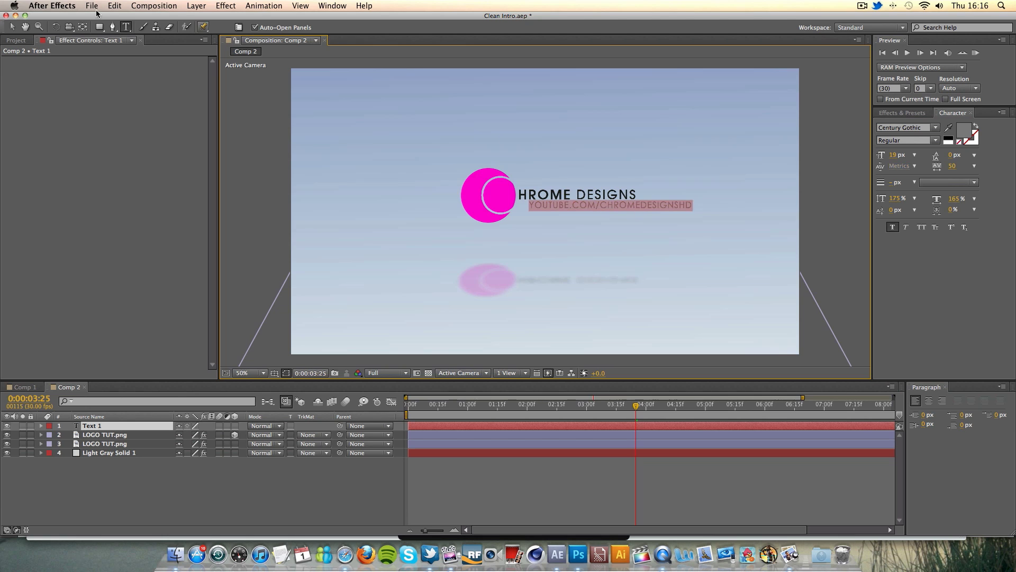
left_click(12, 27)
key("Caps_Lock")
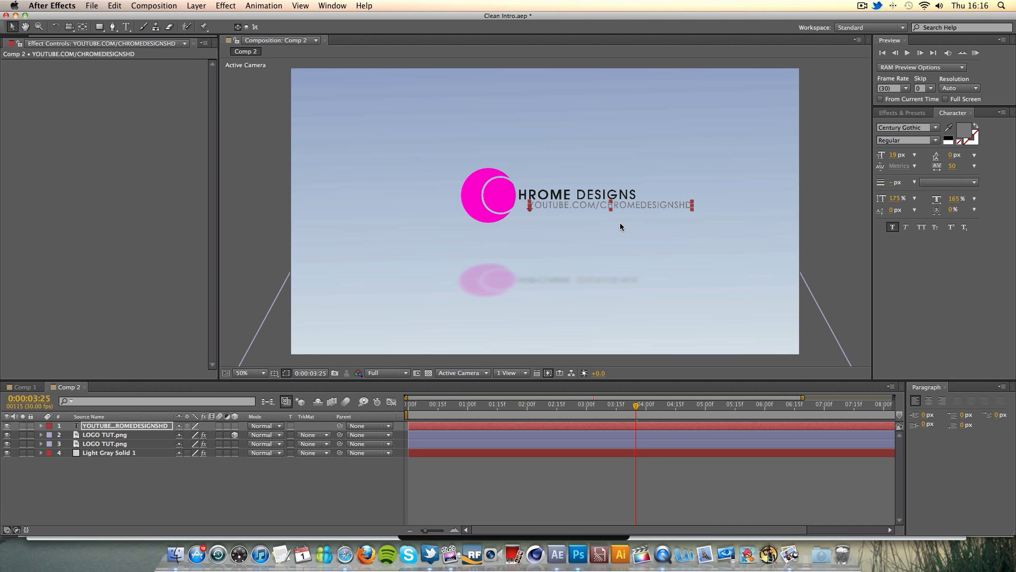
key("period")
key("period")
key("period")
Set the URL text's Anchor Point to 306, -28 and drag it back under CHROME DESIGNS
key("comma")
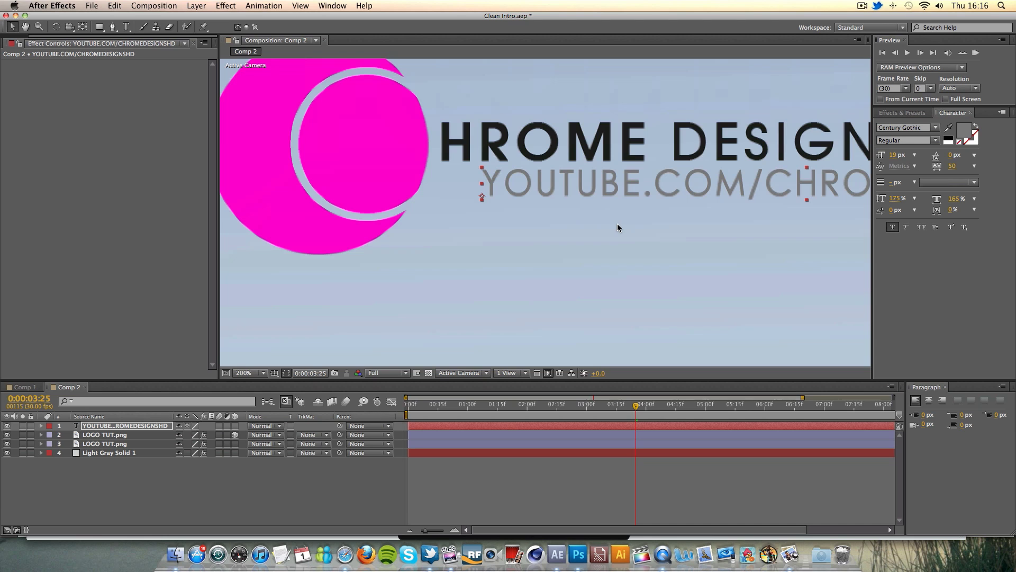
left_click(42, 425)
left_click_drag(236, 380, 236, 353)
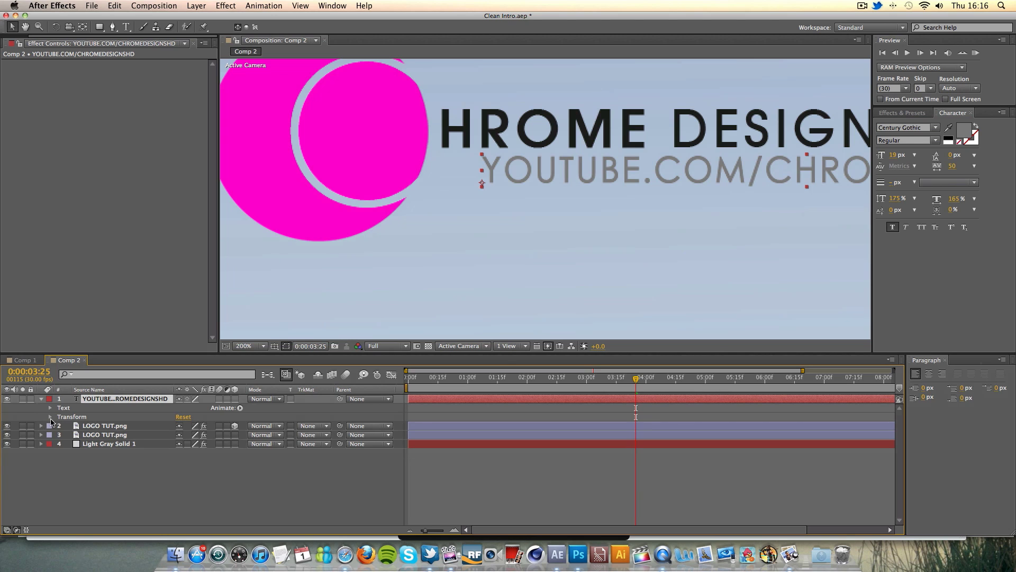
left_click(50, 417)
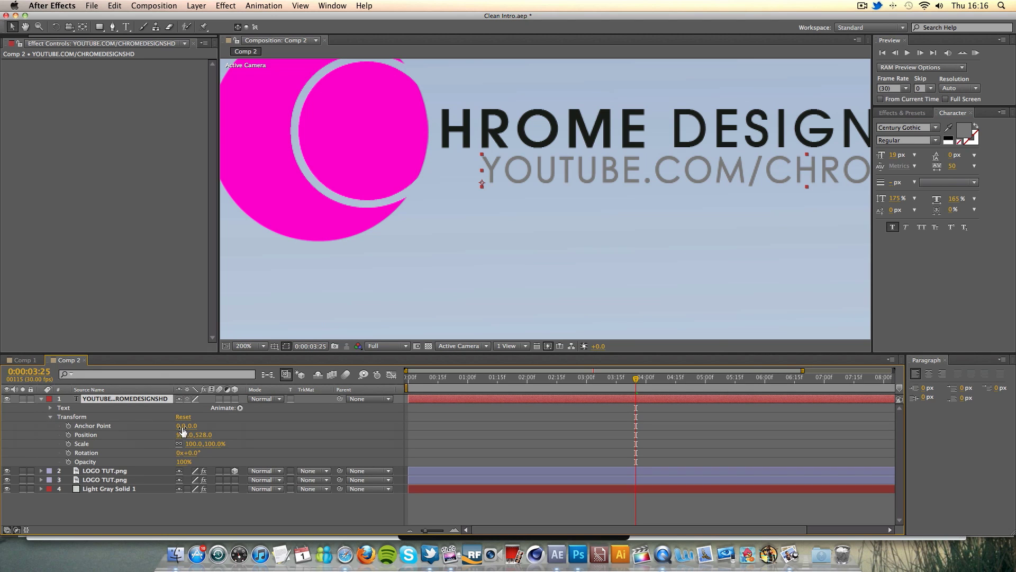
left_click_drag(181, 426, 351, 428)
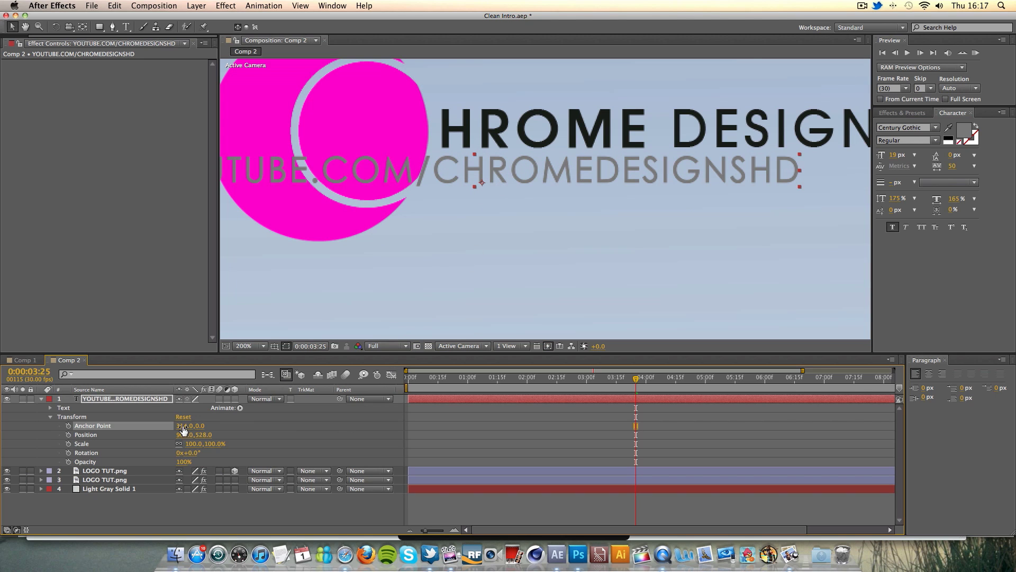
left_click_drag(180, 426, 180, 426)
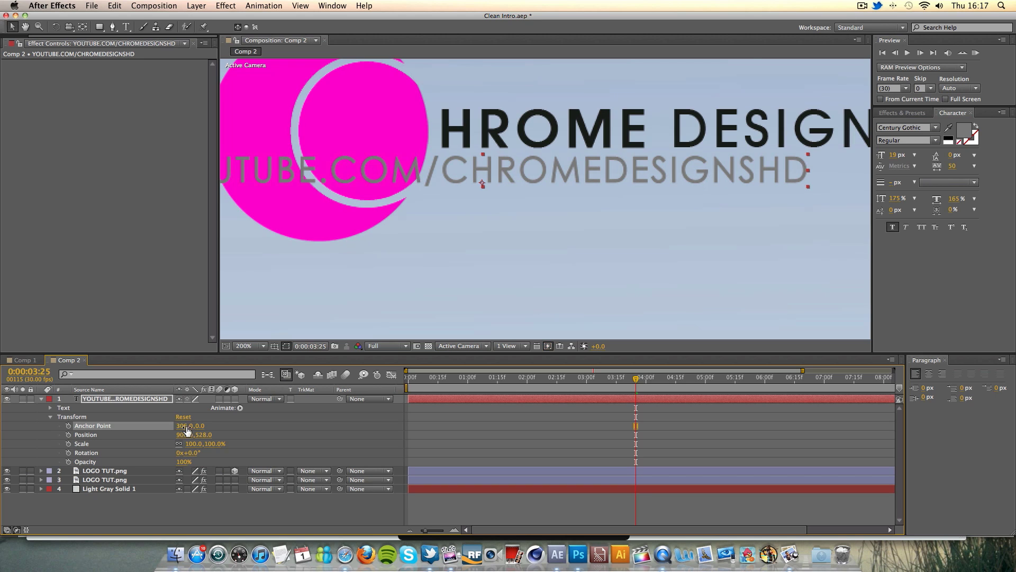
left_click_drag(200, 426, 180, 426)
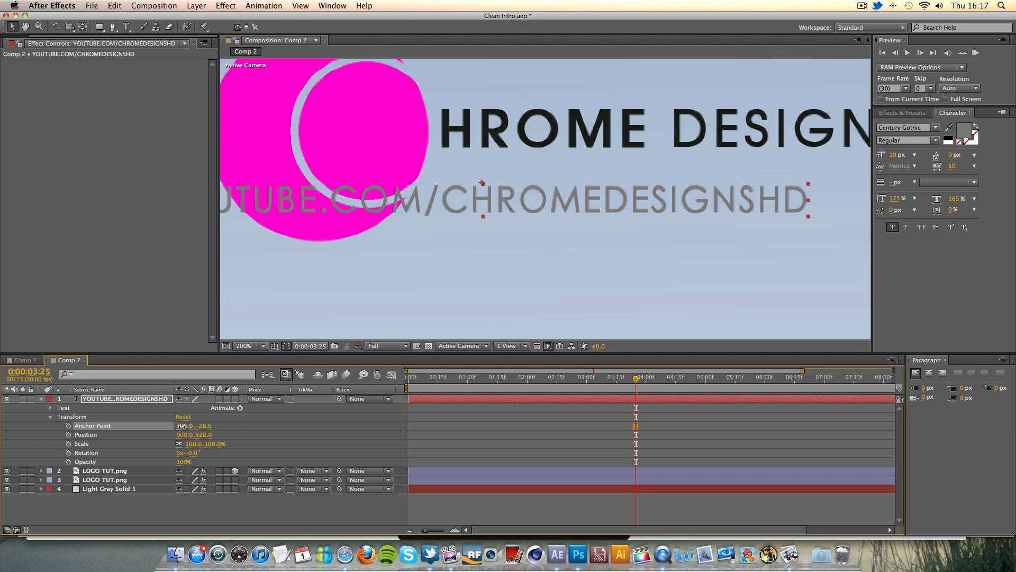
left_click(180, 427)
left_click(142, 407)
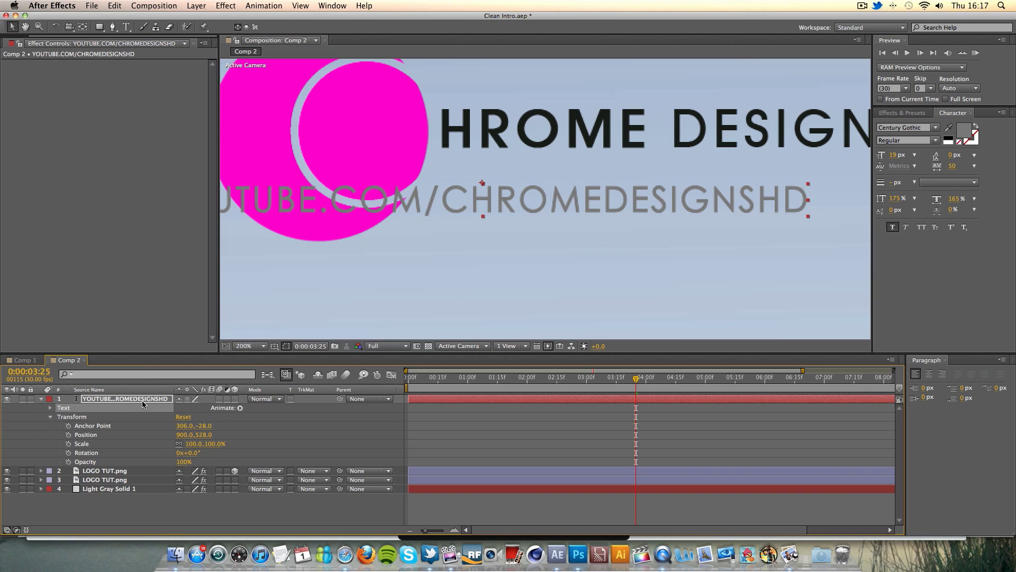
left_click(142, 400)
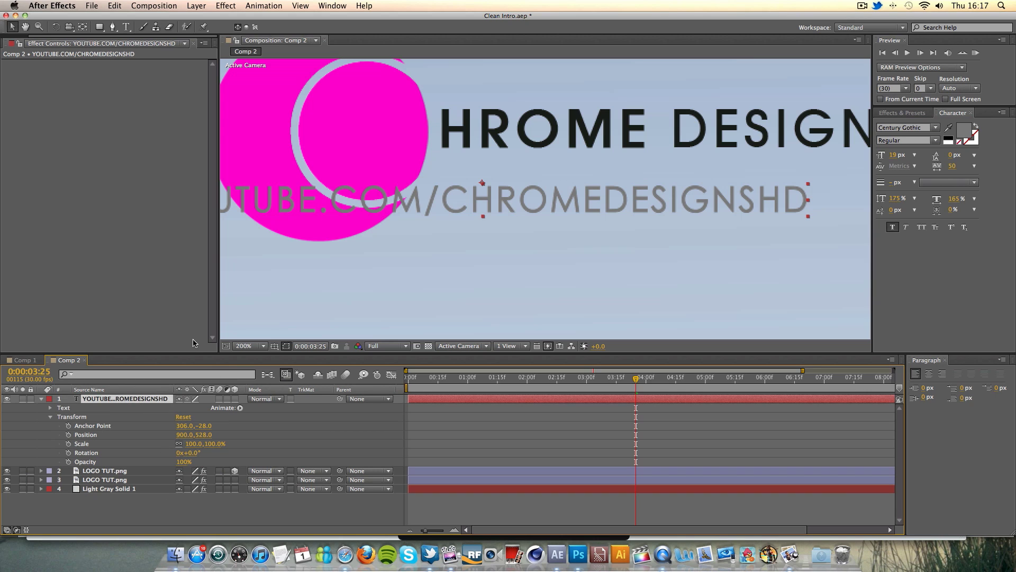
left_click_drag(283, 204, 553, 187)
Fit the composition in the viewer and scrub the timeline to review the URL text
left_click(244, 346)
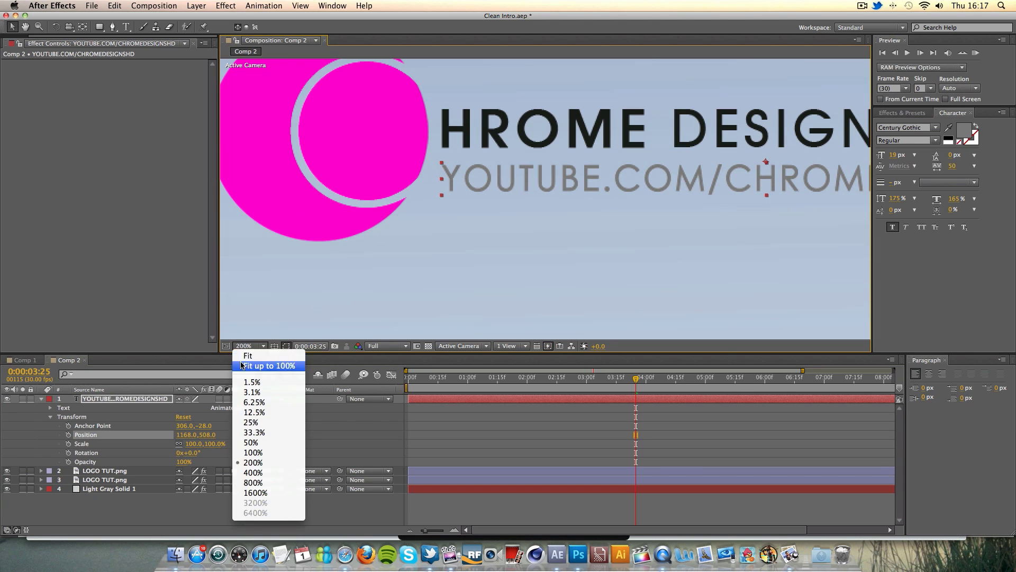
left_click(249, 364)
left_click(838, 232)
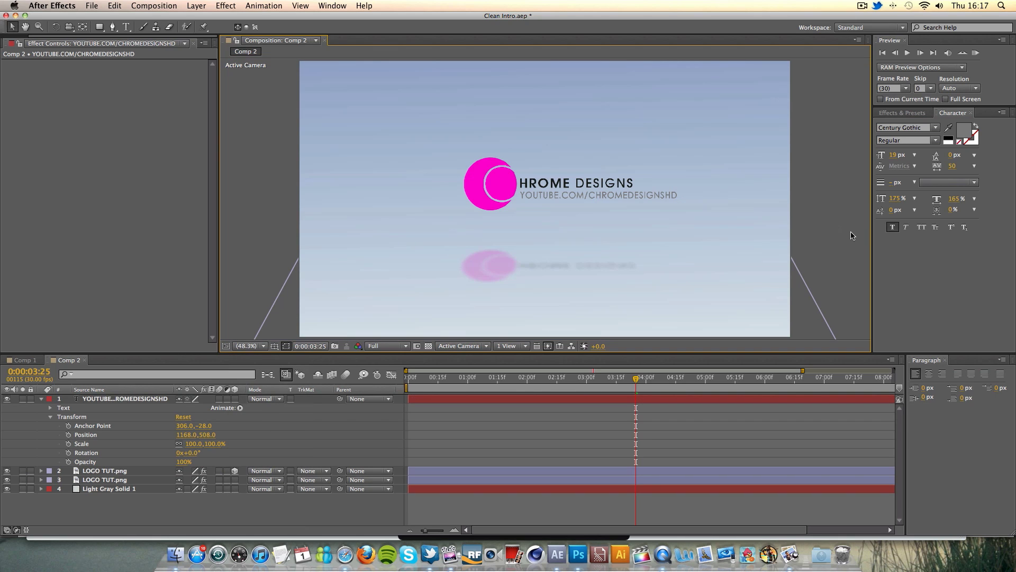
left_click(670, 195)
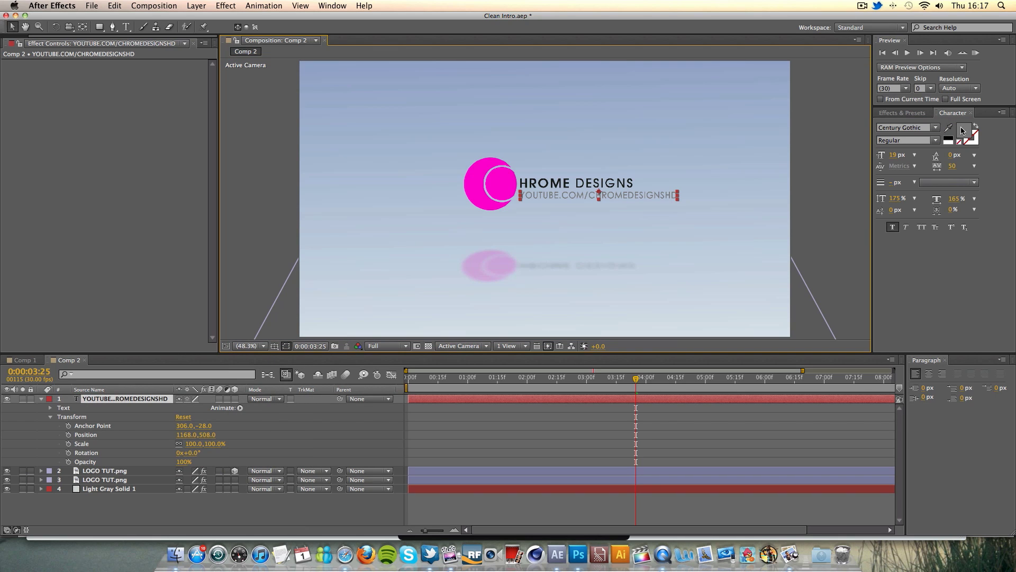
left_click(818, 195)
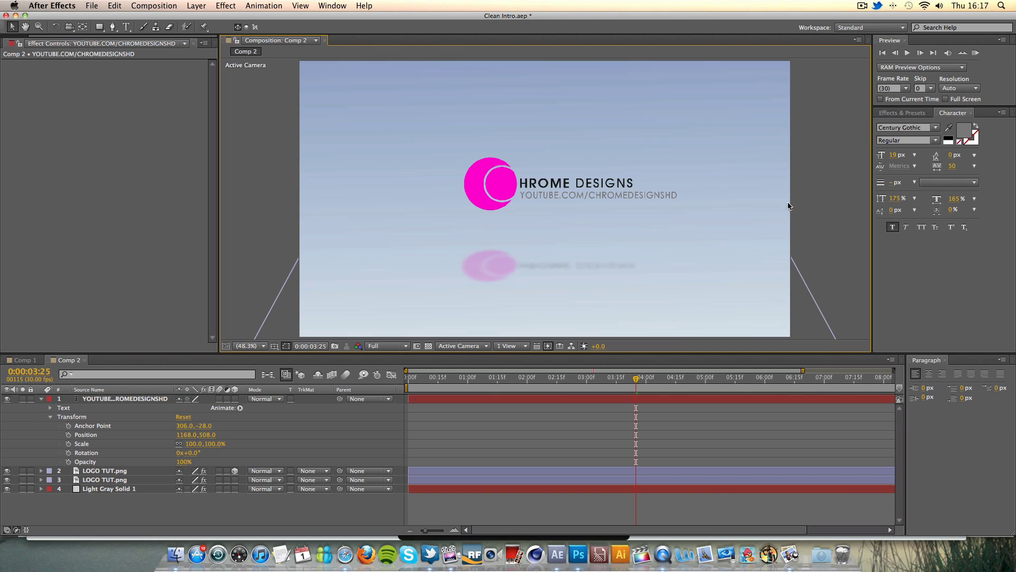
left_click(658, 197)
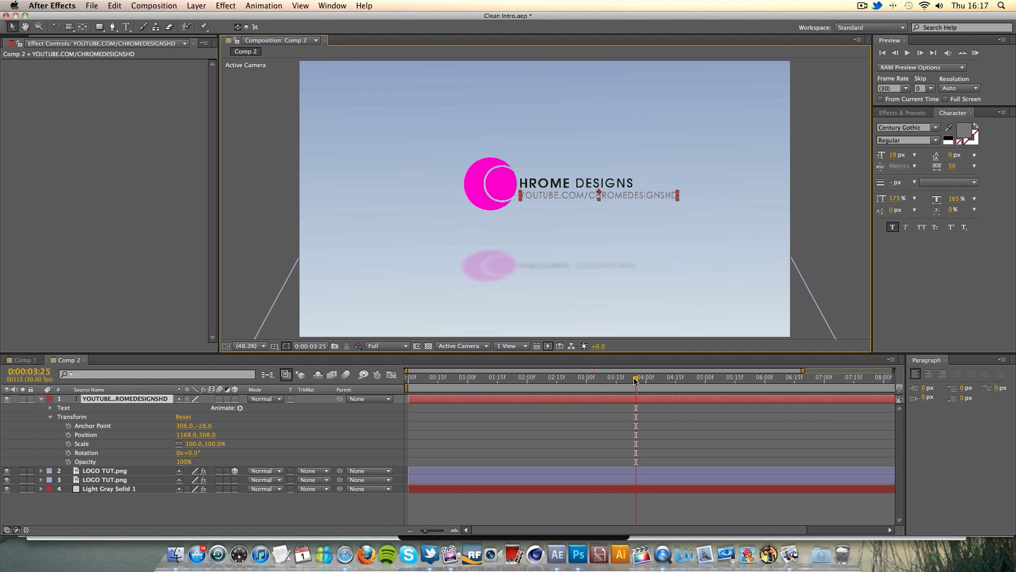
left_click(614, 389)
left_click_drag(634, 382, 474, 378)
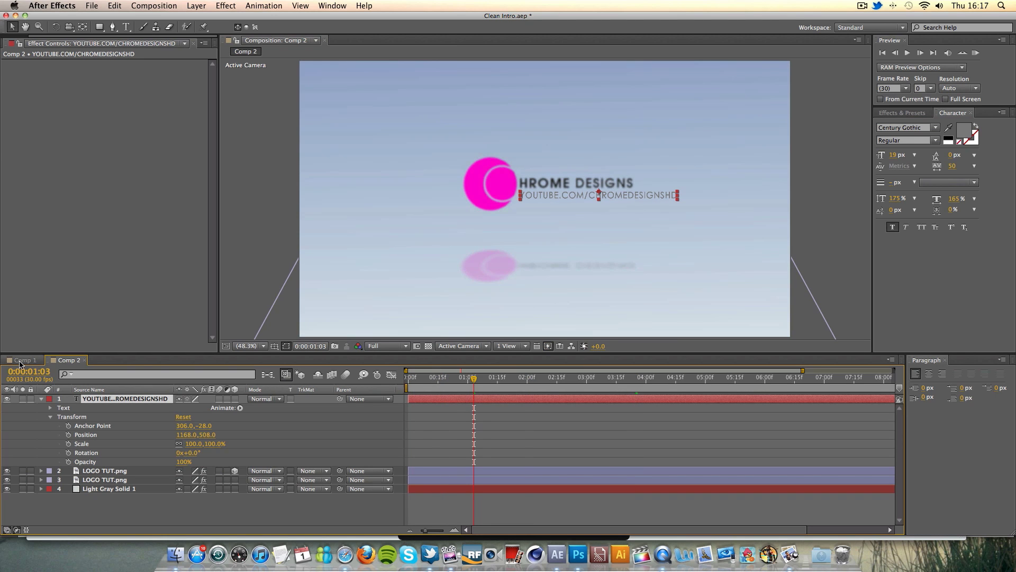
left_click_drag(474, 379, 706, 386)
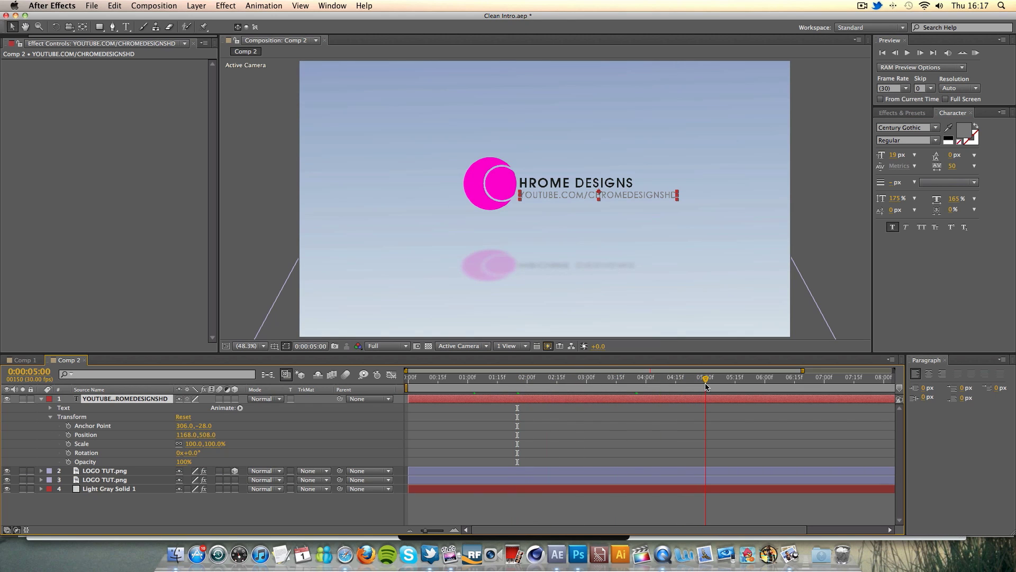
Widen the timeline to ten seconds and trim the URL layer's in-point to 0:00:05:00
left_click_drag(802, 371, 894, 371)
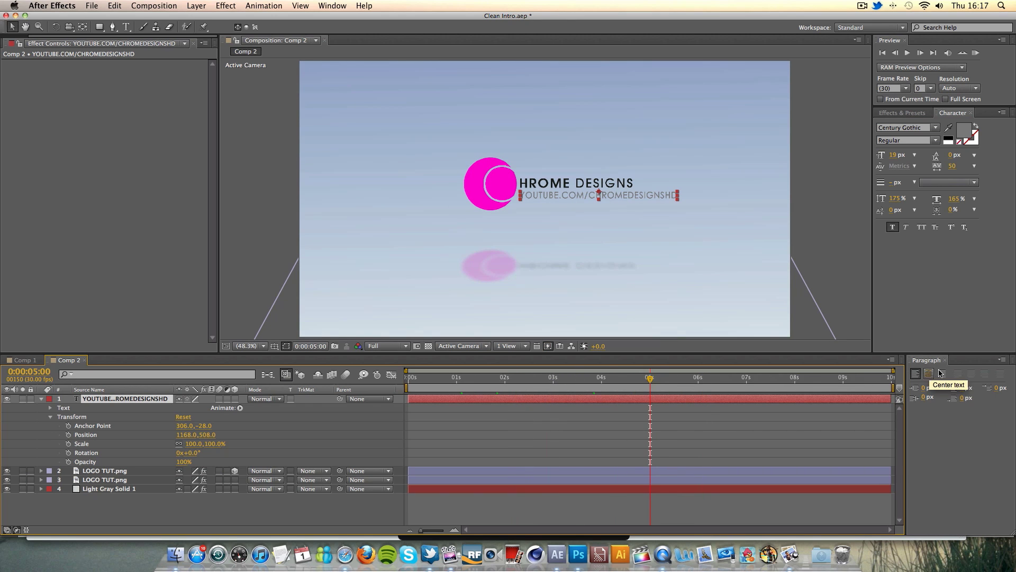
left_click(946, 360)
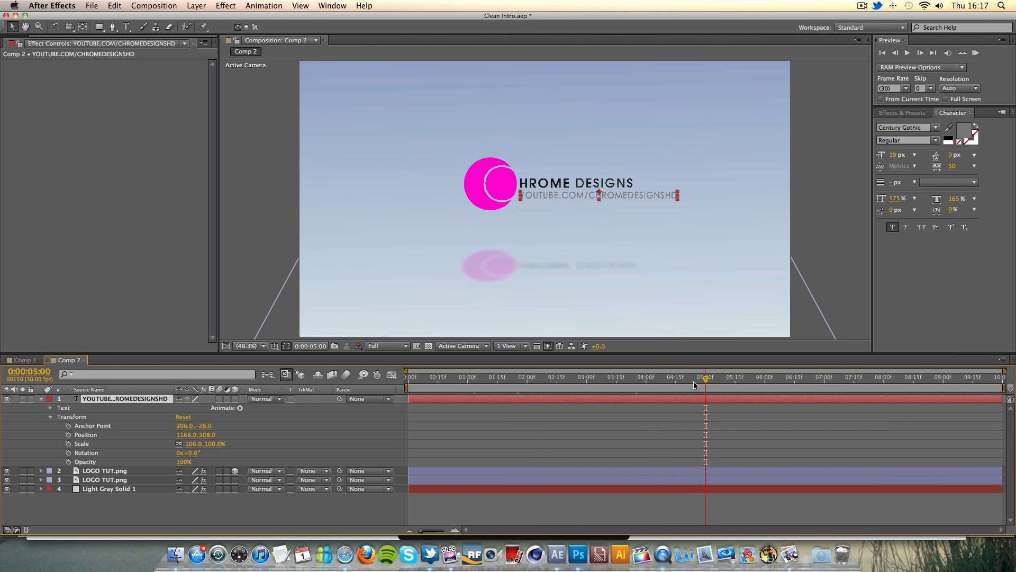
left_click_drag(408, 398, 701, 423)
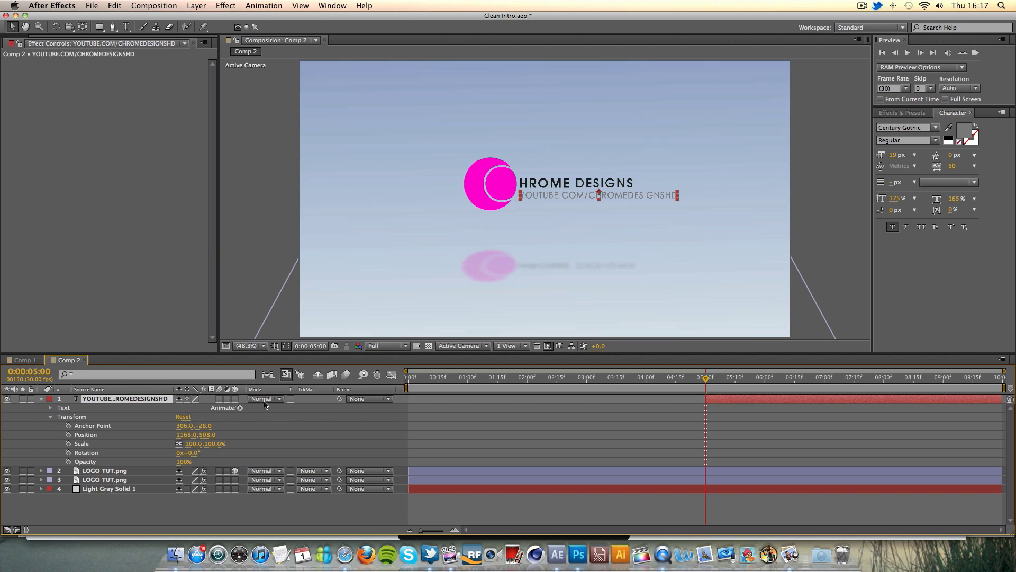
Make the URL text 3D and keyframe its X Rotation at 90° at 5:00
left_click(235, 399)
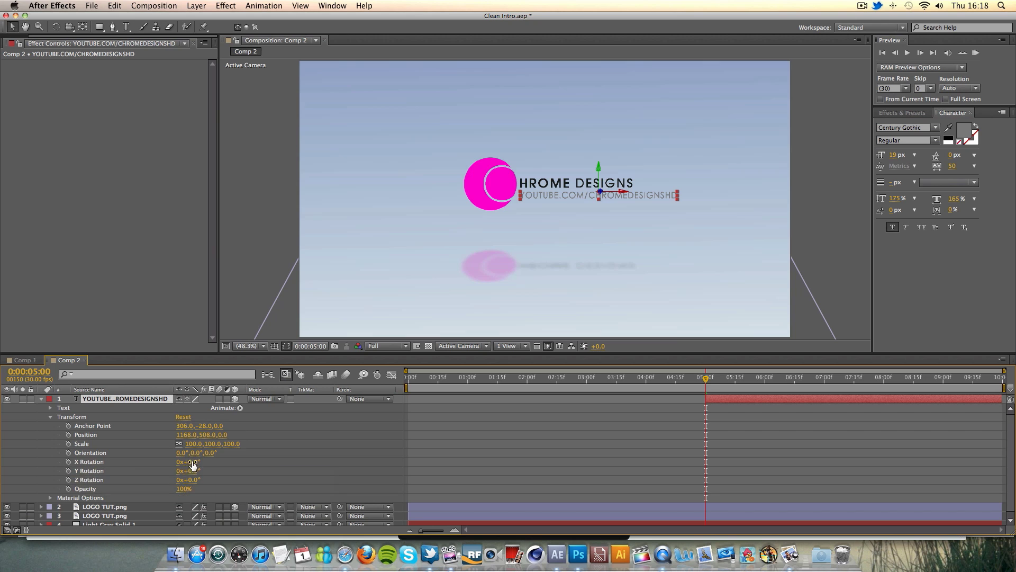
left_click_drag(197, 461, 211, 462)
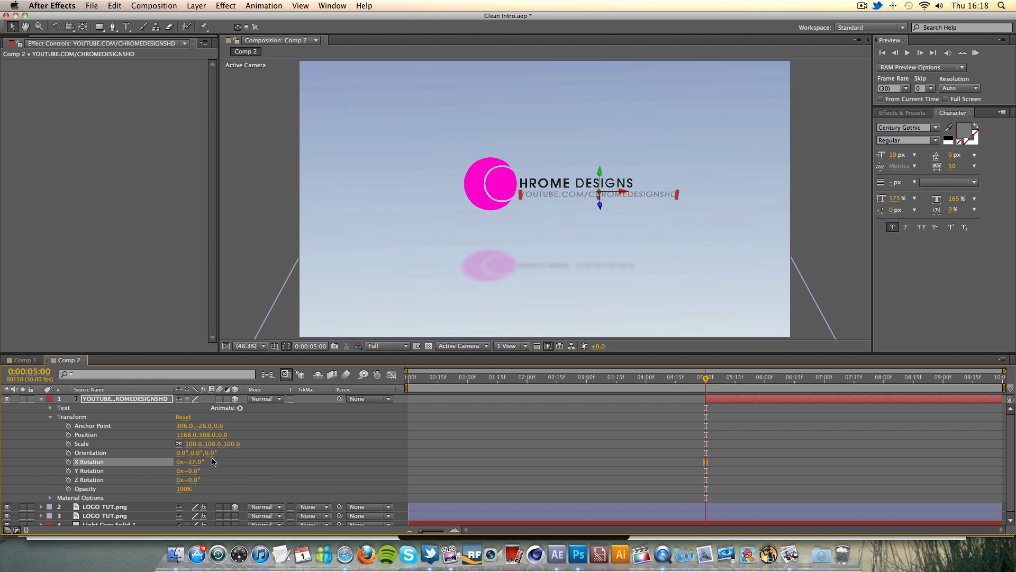
key("ctrl+z")
left_click(128, 464)
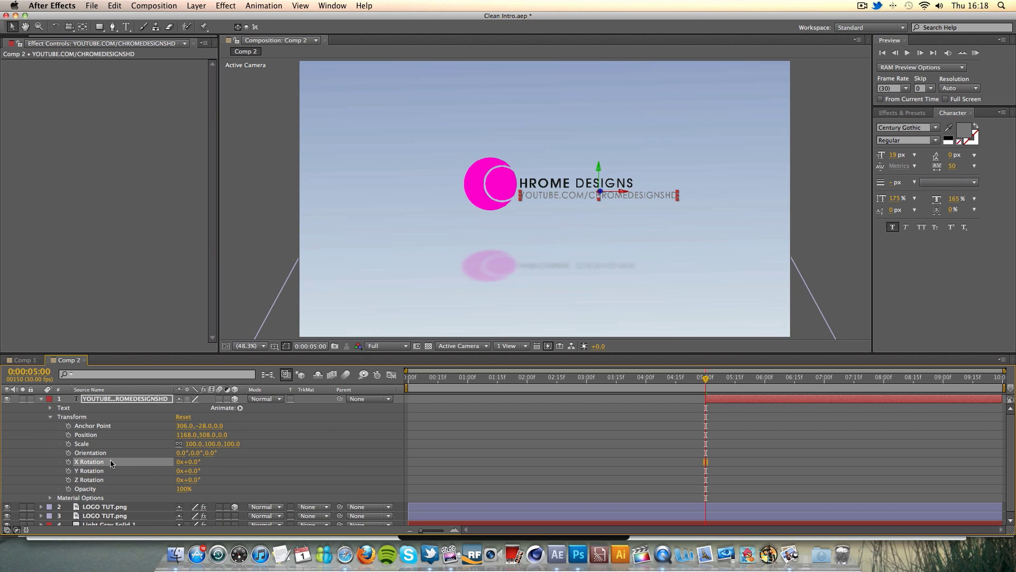
left_click(192, 462)
type("90")
key("Return")
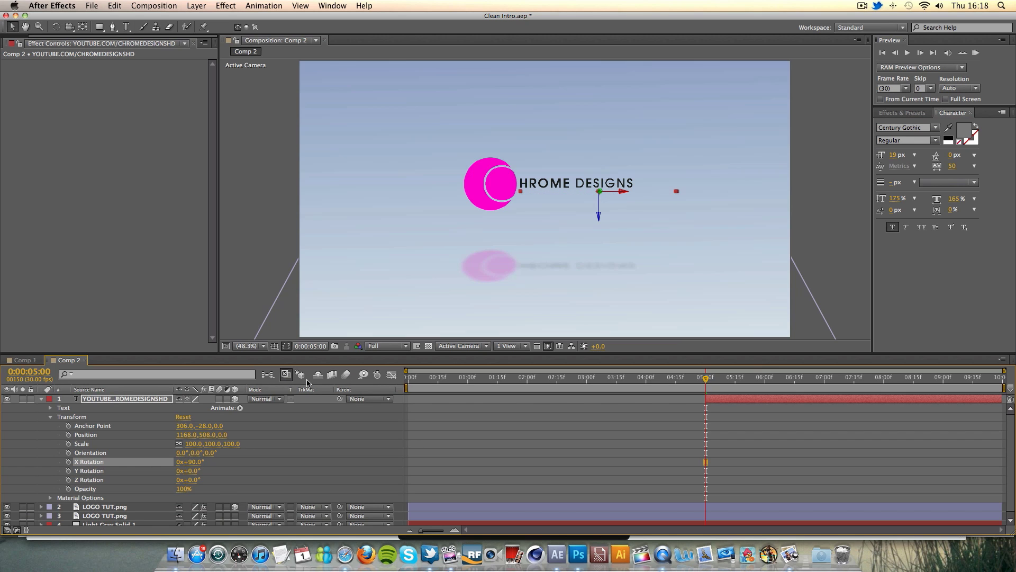
left_click(68, 462)
Add an X Rotation keyframe of 0° at 5:23 so the text stands upright
left_click_drag(702, 381, 751, 379)
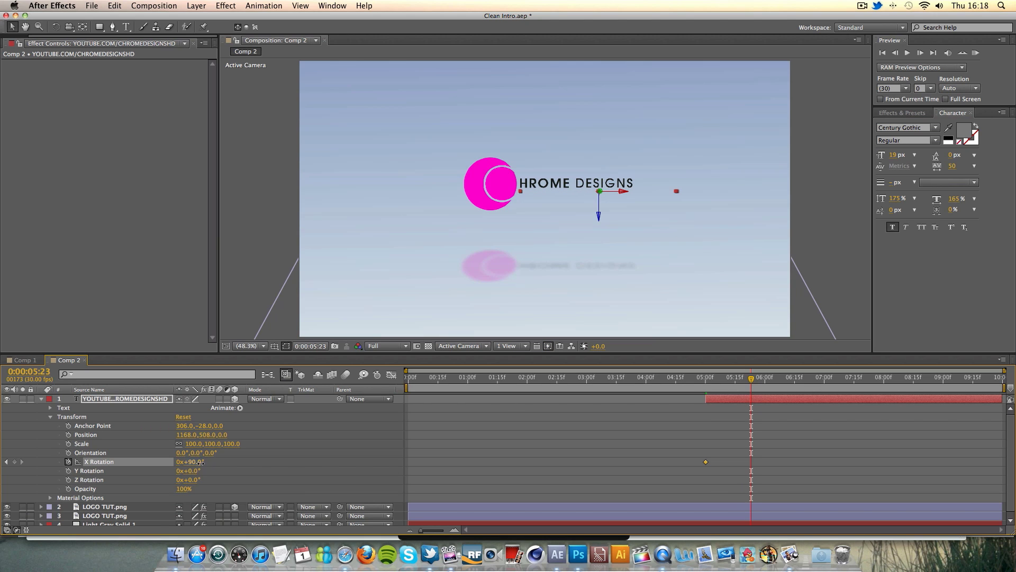
left_click(201, 462)
type("0")
key("Return")
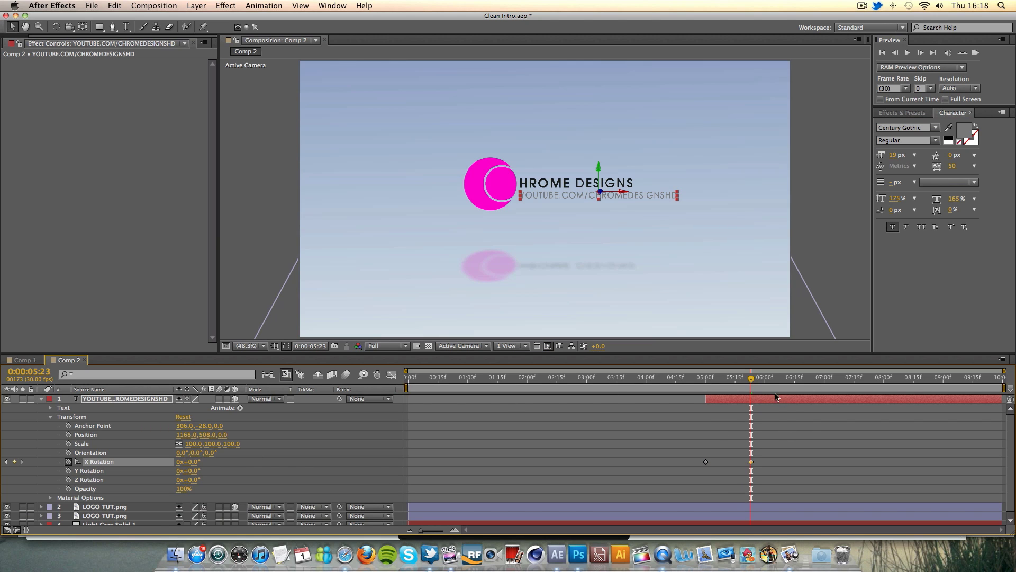
mouse_move(751, 380)
left_mouse_down()
mouse_move(704, 383)
mouse_move(788, 385)
mouse_move(744, 385)
mouse_move(764, 385)
left_mouse_up()
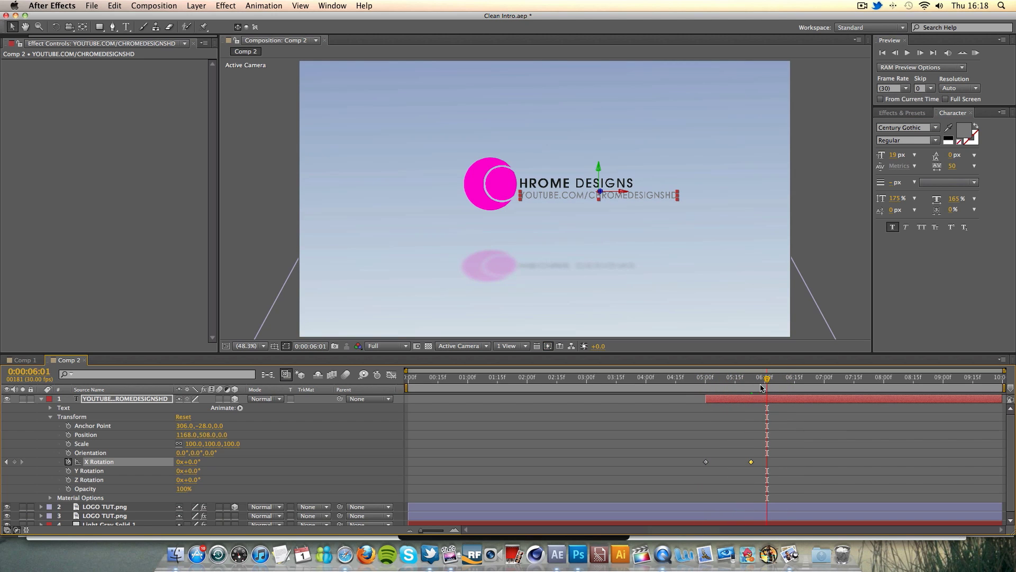
key("Page_Up")
left_click_drag(765, 380, 751, 381)
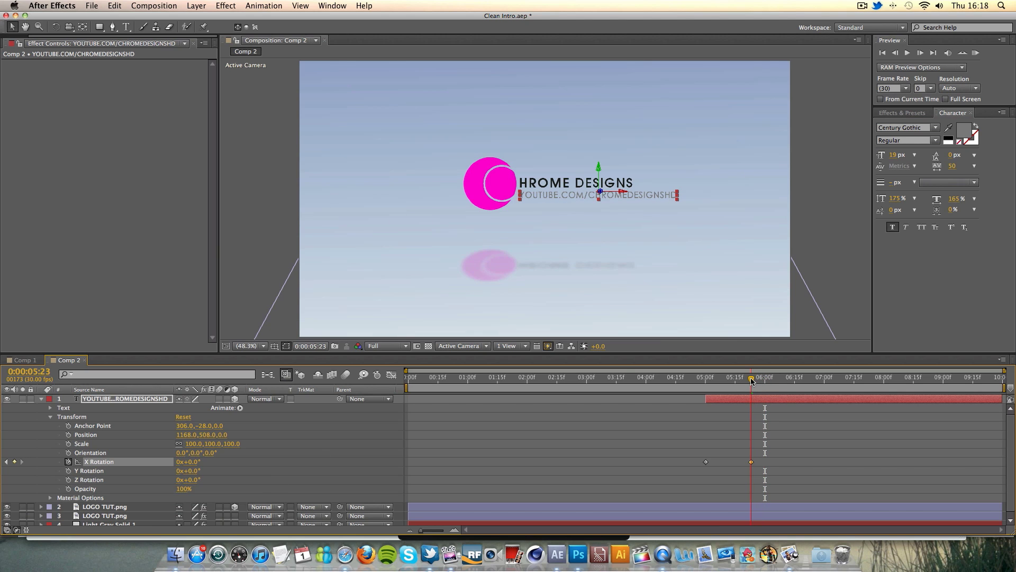
left_click(195, 461)
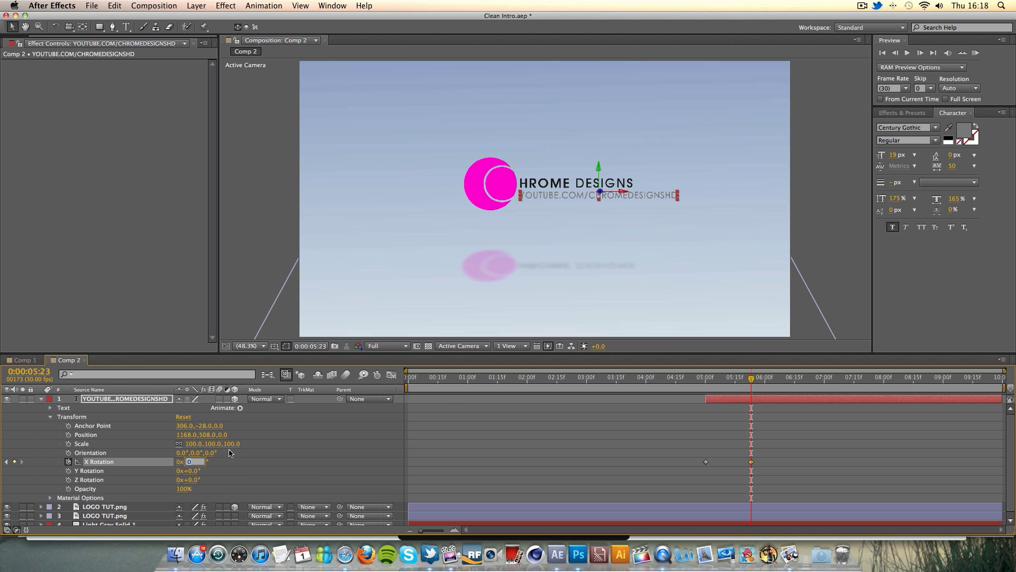
key("Return")
mouse_move(751, 378)
left_mouse_down()
mouse_move(704, 379)
mouse_move(768, 382)
left_mouse_up()
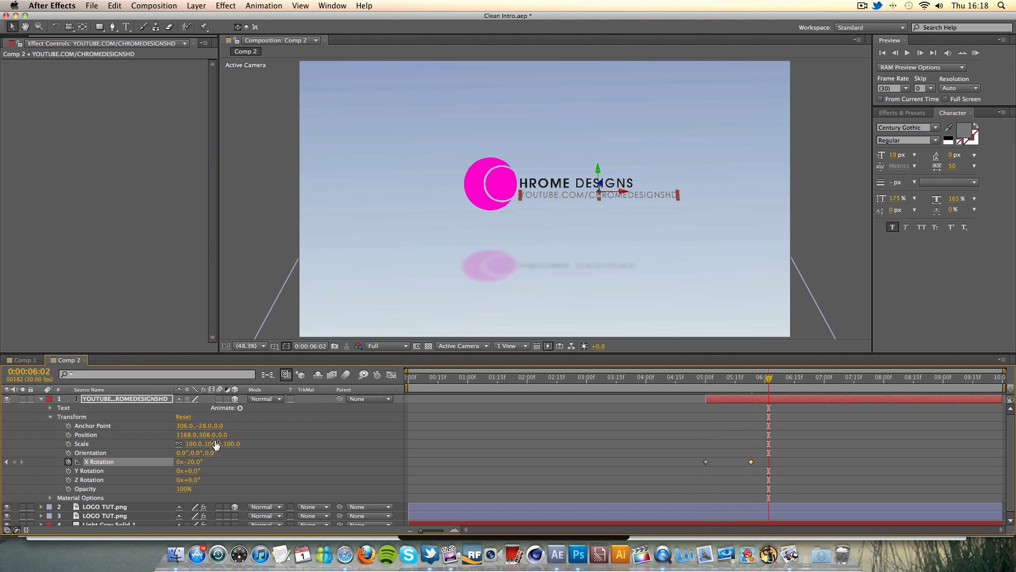
Add bounce keyframes of 10° and -5° (6:10), then a settling keyframe at 6:18
left_click(197, 462)
type("10")
key("Return")
left_click_drag(769, 378, 786, 379)
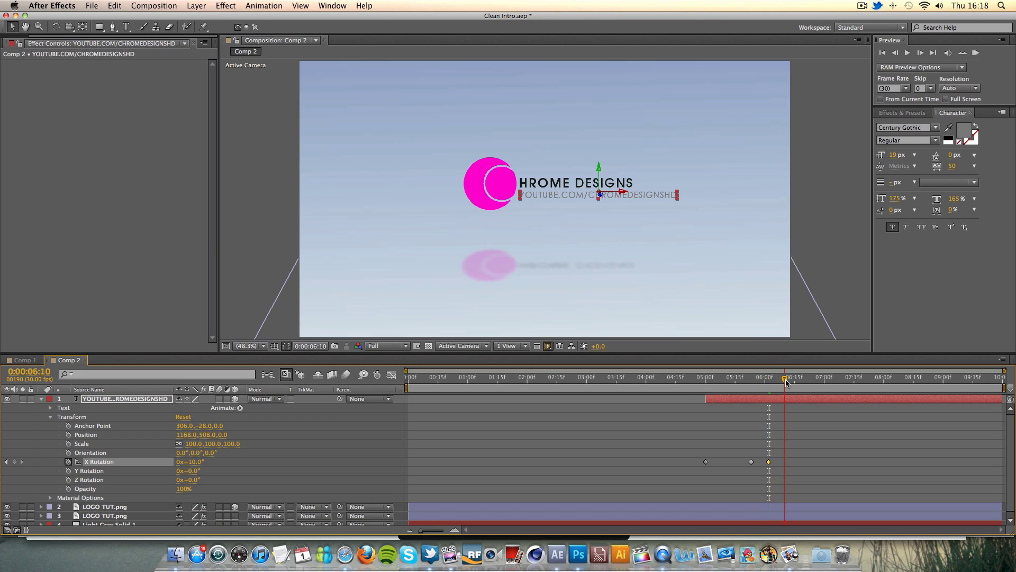
left_click(193, 461)
type("-5")
key("Return")
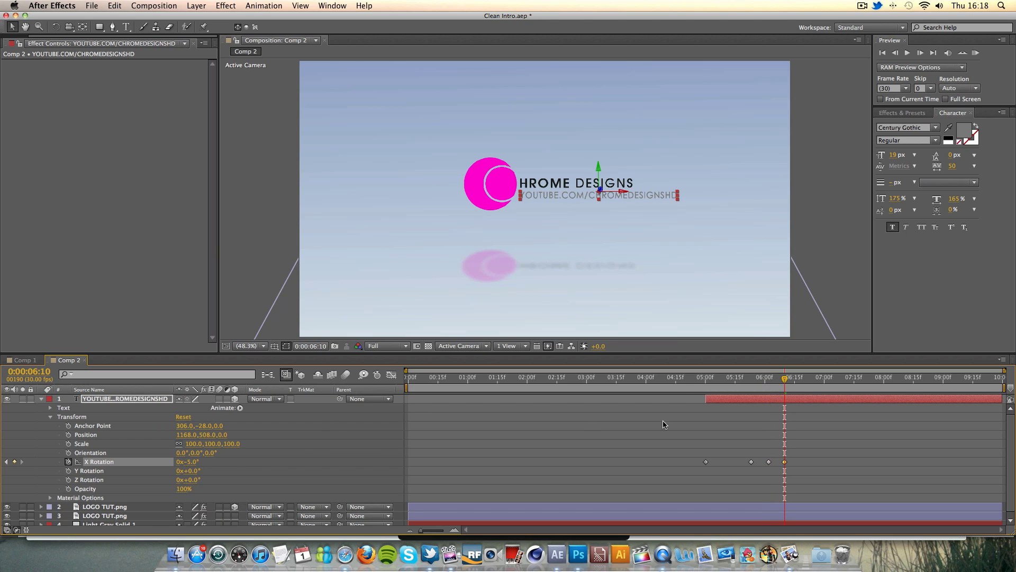
left_click_drag(787, 381, 800, 379)
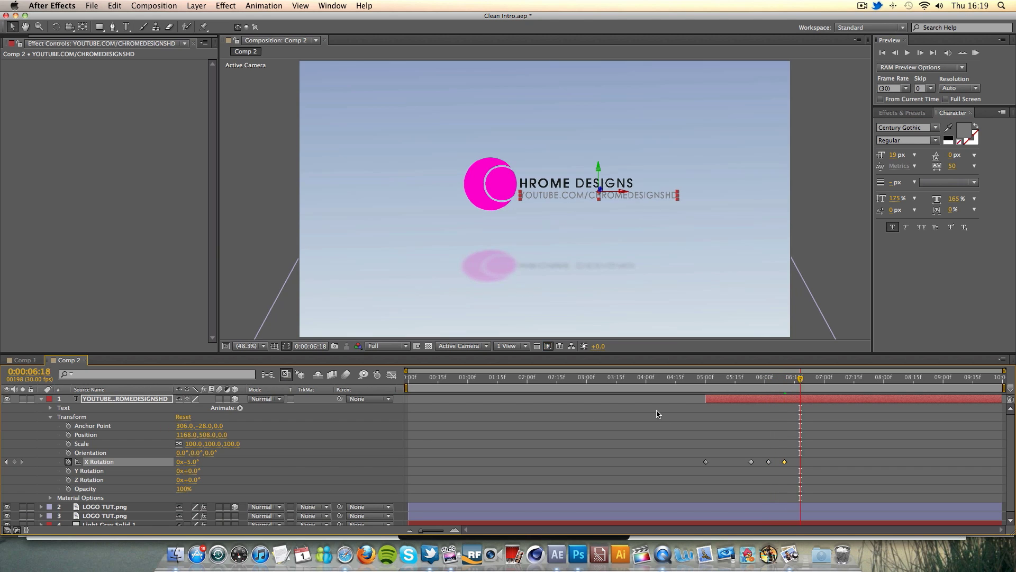
left_click(192, 462)
type("90")
key("Return")
Retime the final bounce keyframes and preview the URL's flip-down
left_click_drag(800, 379, 831, 382)
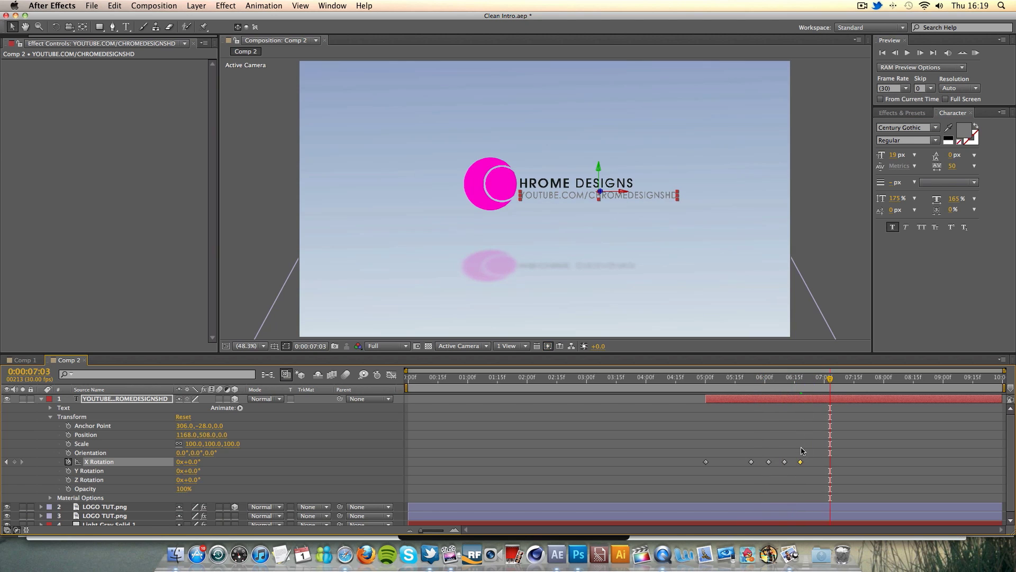
left_click_drag(800, 461, 837, 463)
left_click(771, 465)
left_click(804, 466)
left_click(704, 383)
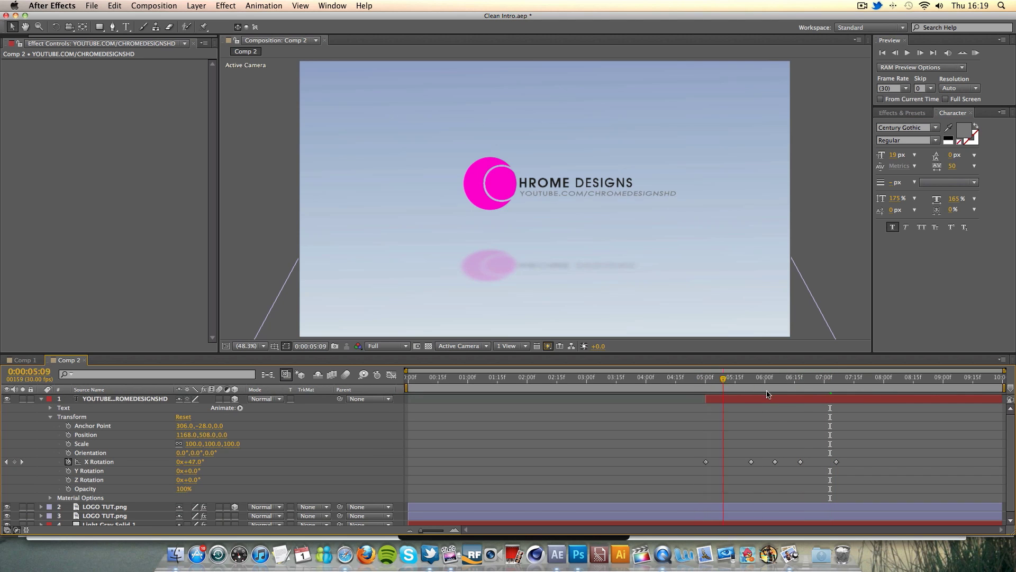
left_click_drag(698, 391, 846, 387)
left_click(80, 400)
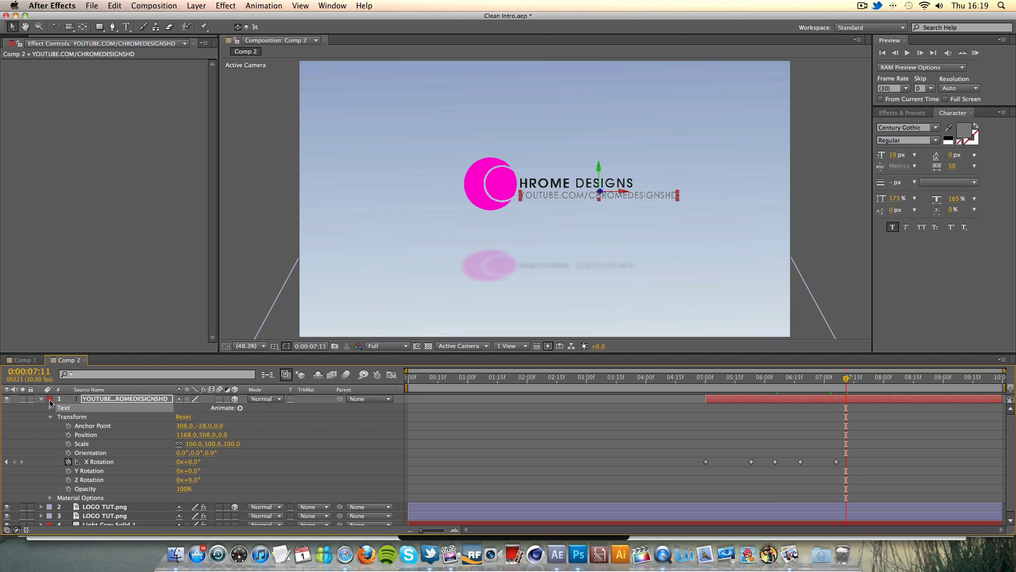
left_click(41, 399)
Pre-compose the URL text and both logo layers into a composition named 'Title', then return to Comp 2
left_click(192, 456)
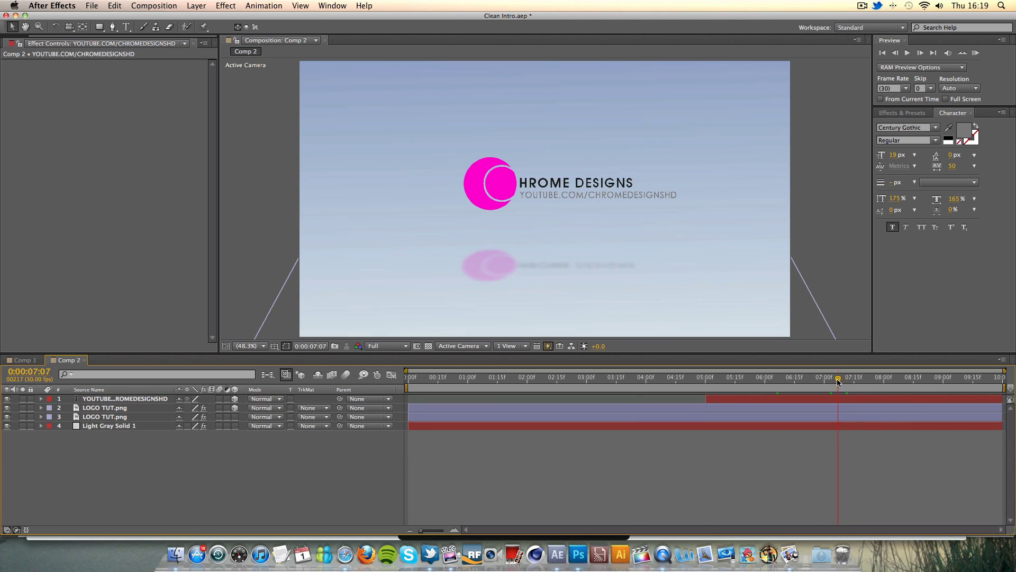
left_click_drag(837, 379, 710, 389)
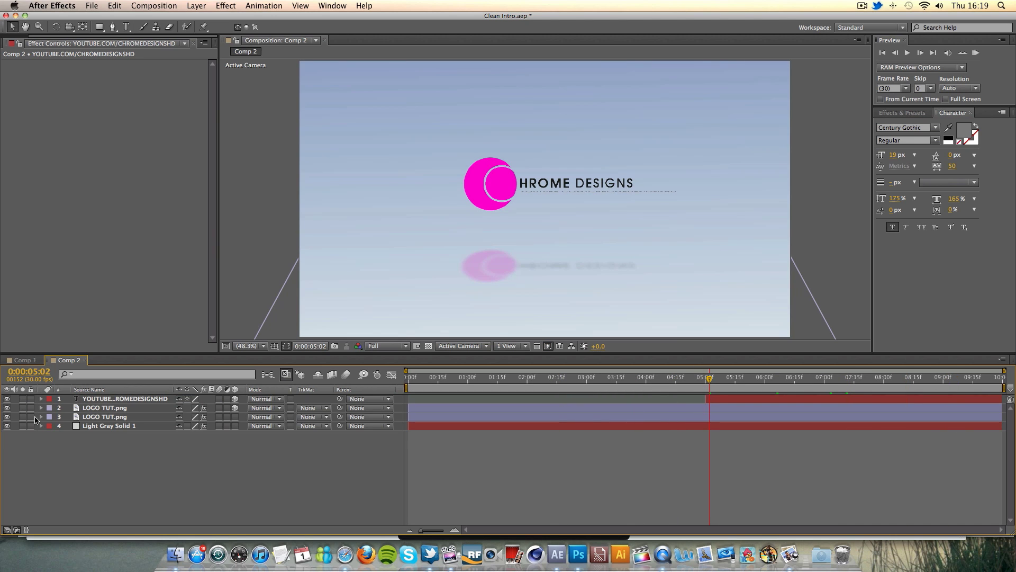
left_click(93, 417)
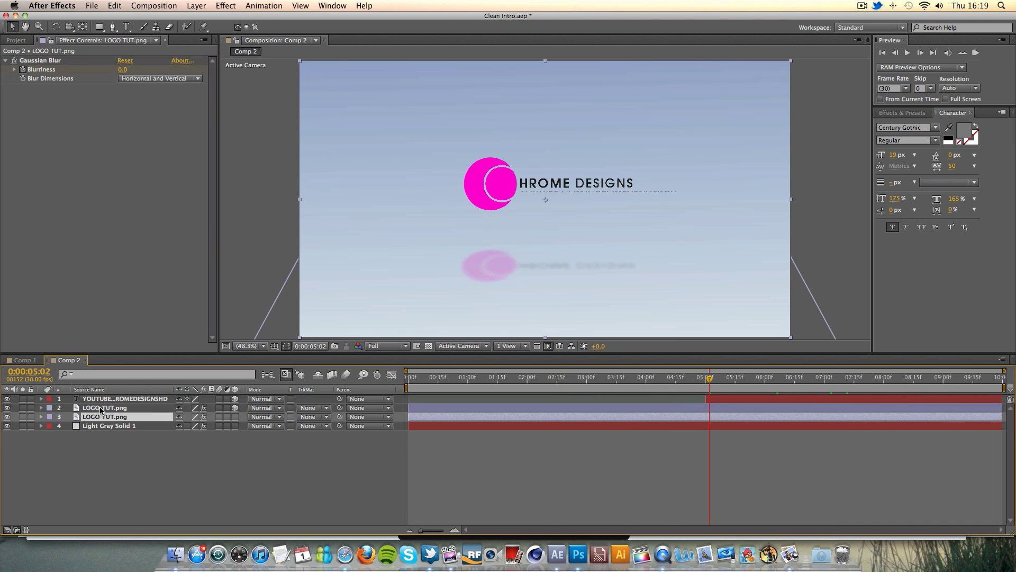
left_click(101, 408, "shift")
left_click(107, 400, "shift")
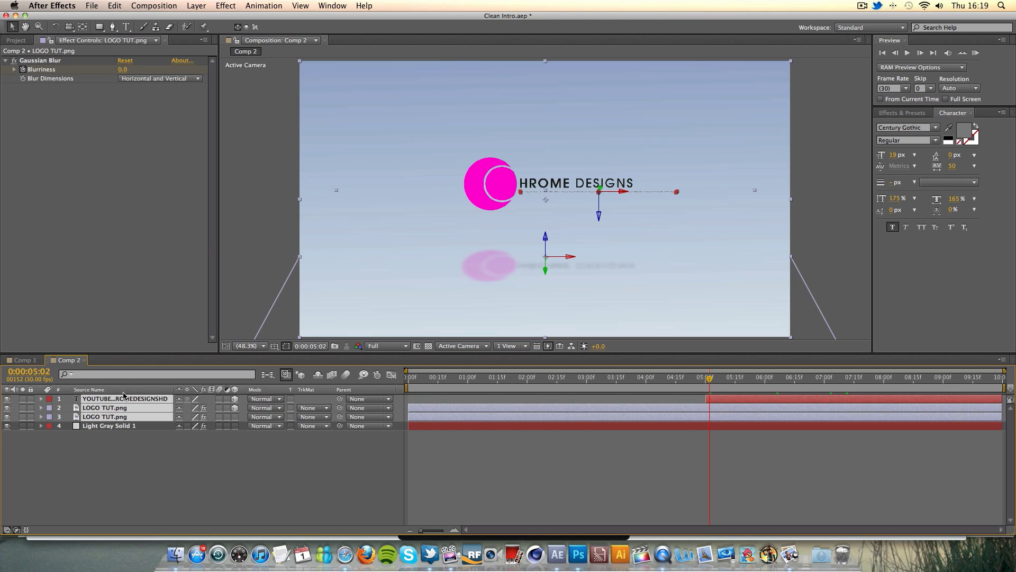
left_click(197, 5)
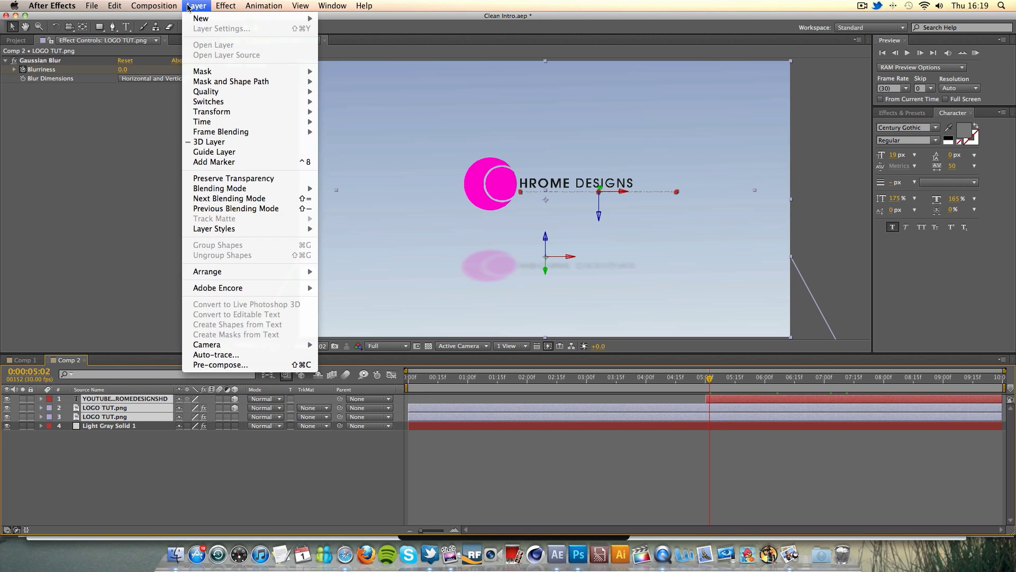
left_click(227, 370)
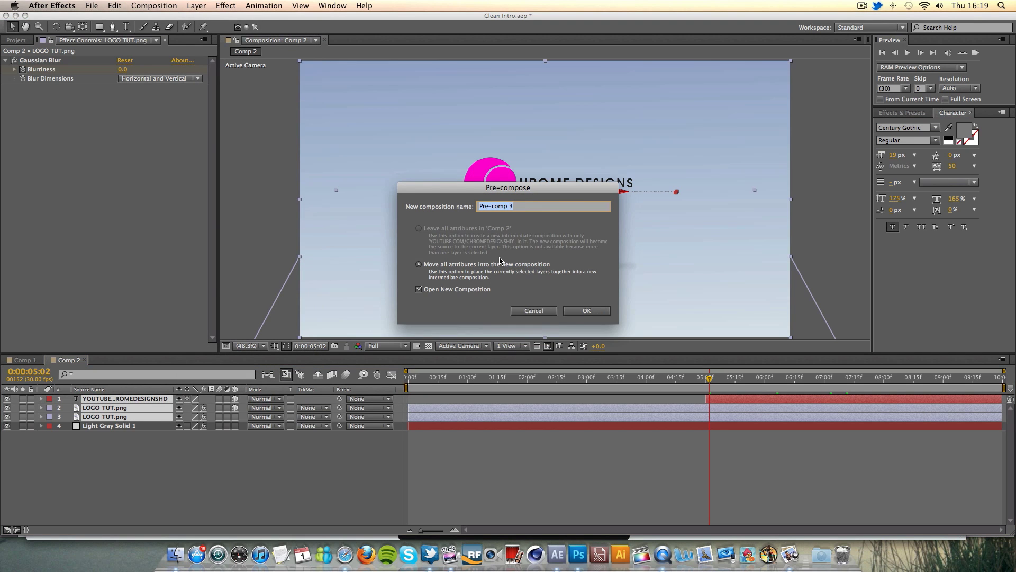
type("Title")
key("Return")
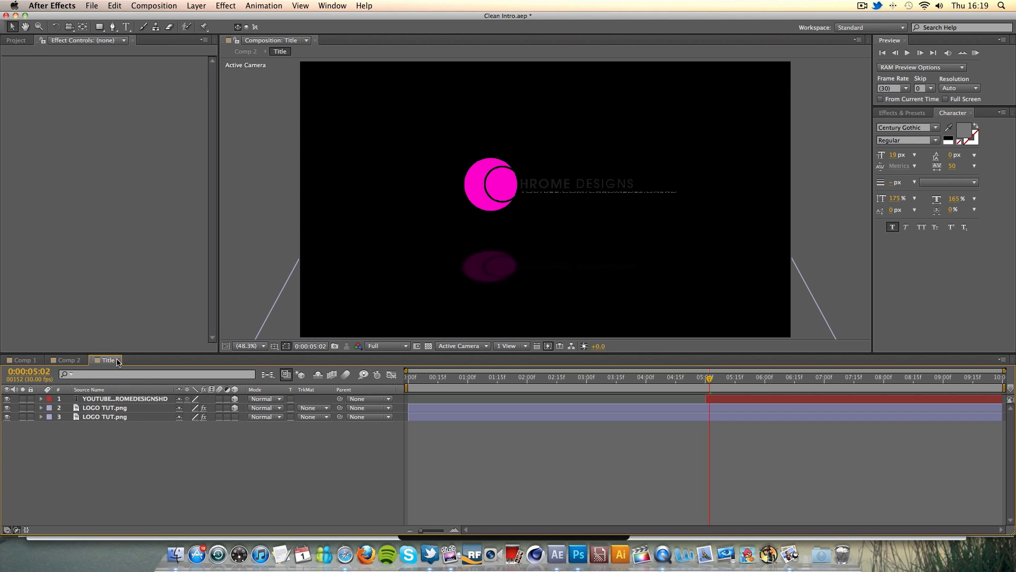
left_click(118, 360)
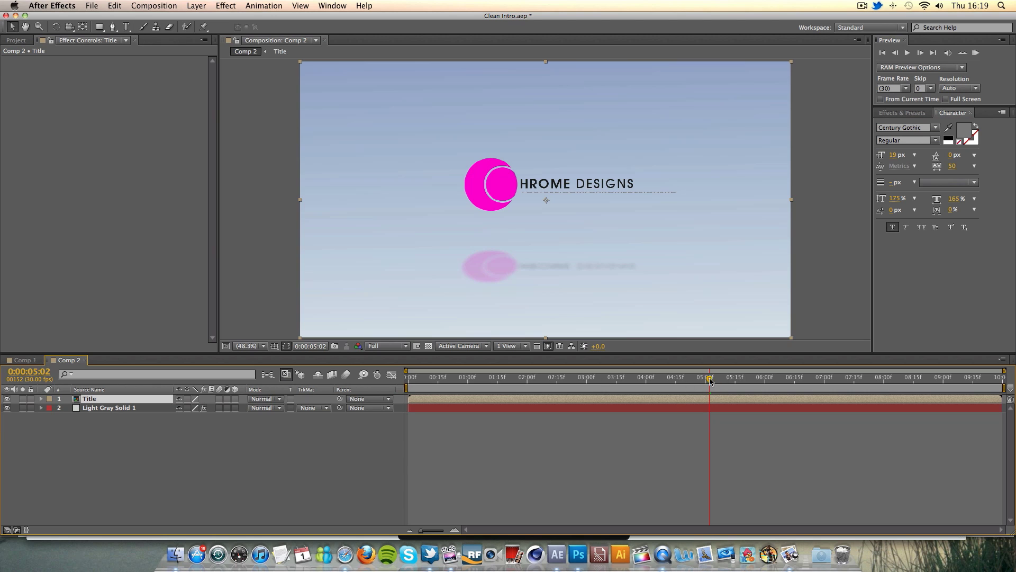
Keyframe Title's Scale at 100% at 0:00 and shrink it to about 92% at the end
key("Home")
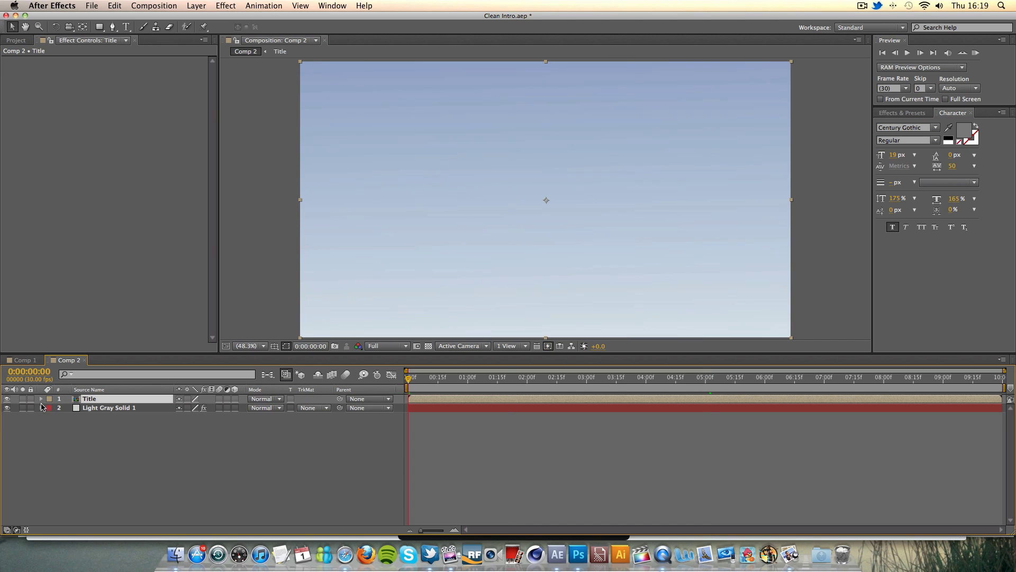
left_click(41, 399)
left_click(51, 408)
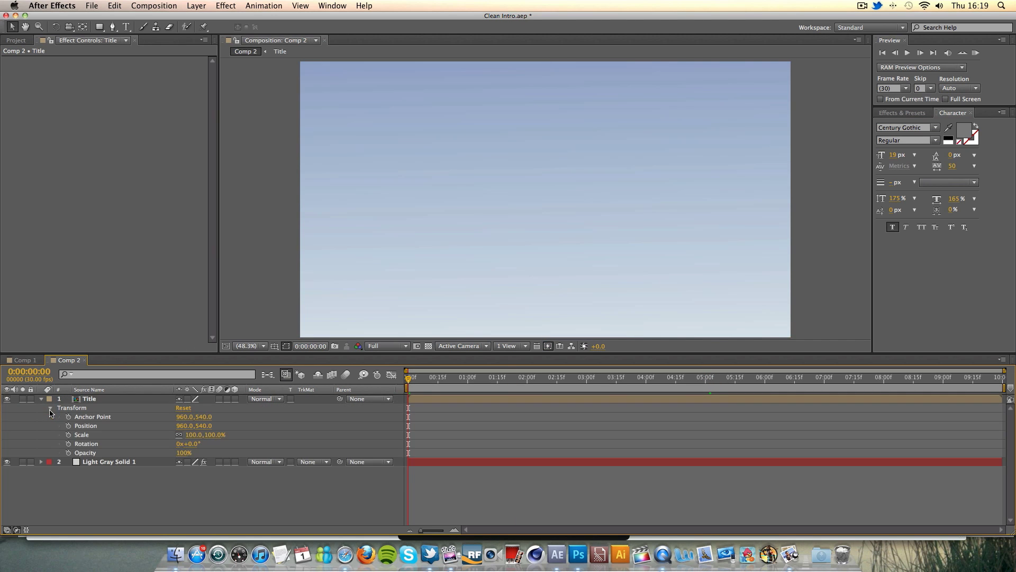
left_click(91, 434)
left_click(68, 434)
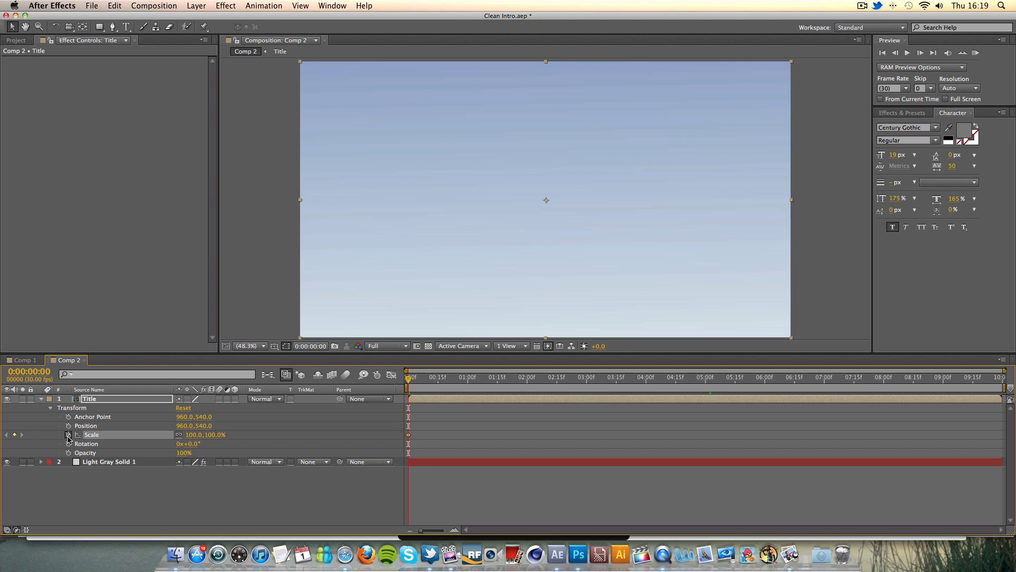
key("End")
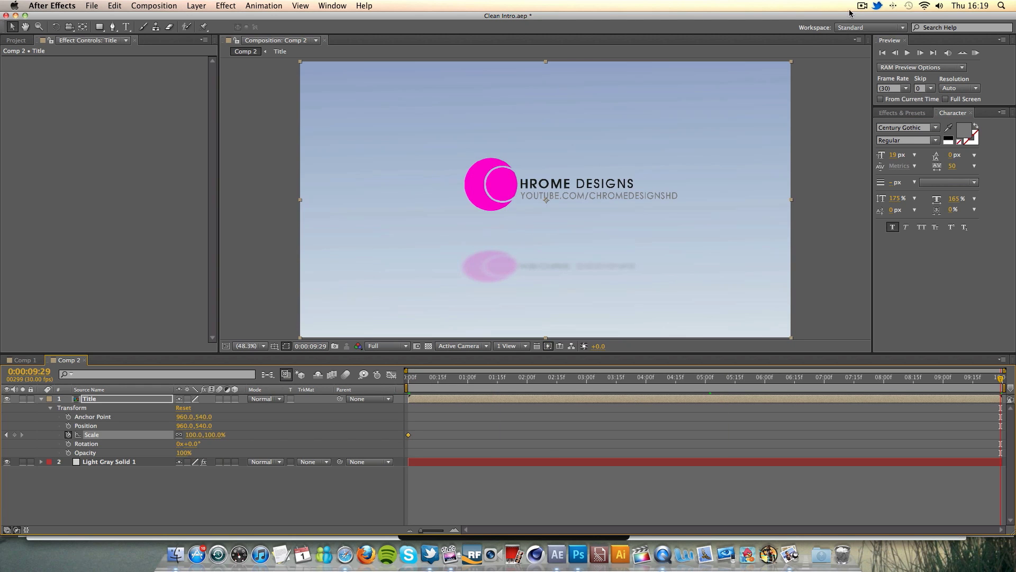
left_click(791, 65)
left_click_drag(790, 64, 772, 77)
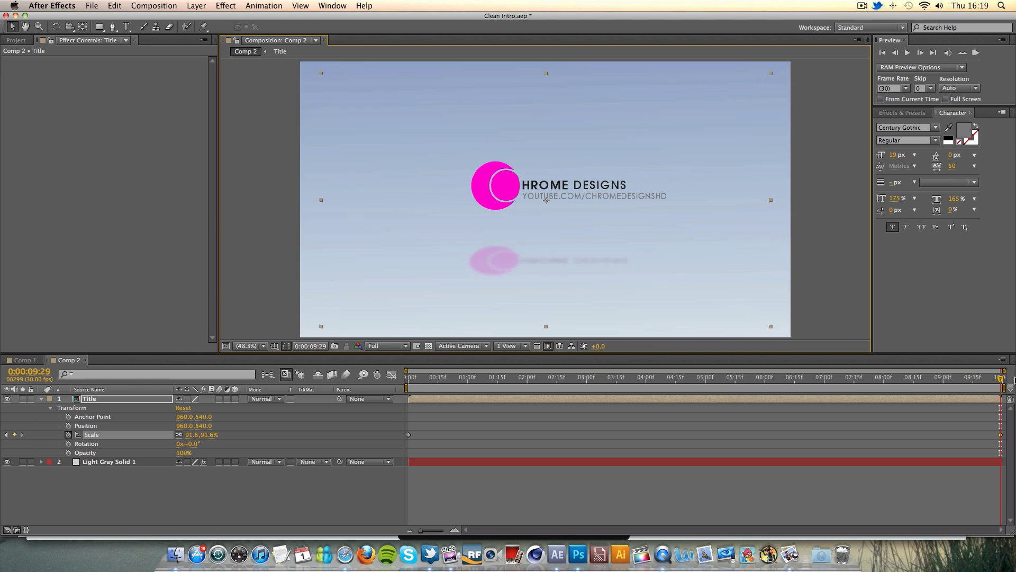
Preview the title's scale-down near the end and collapse its transform properties
left_click_drag(1002, 378, 981, 378)
left_click(801, 259)
key("period")
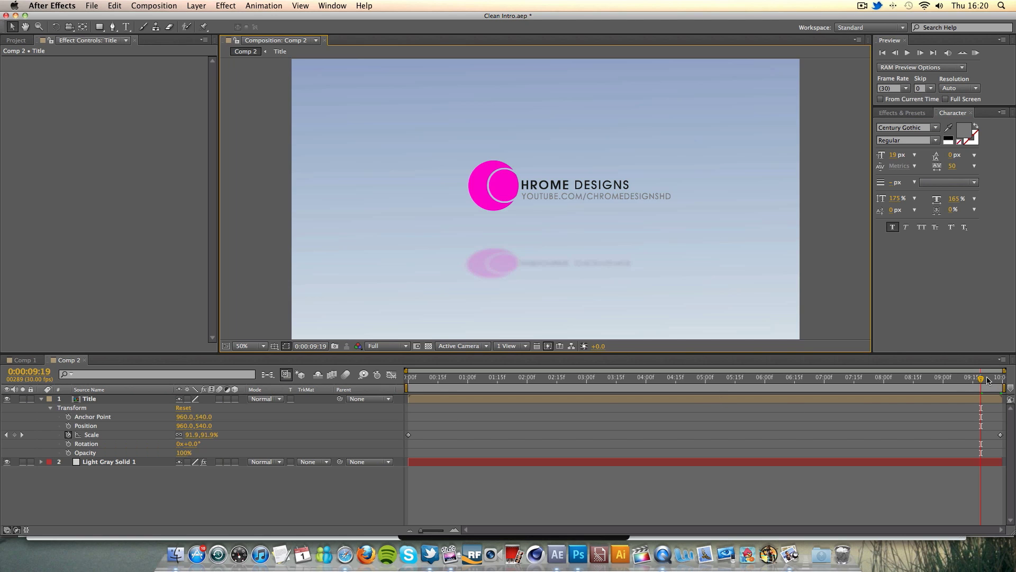
left_click_drag(981, 378, 945, 378)
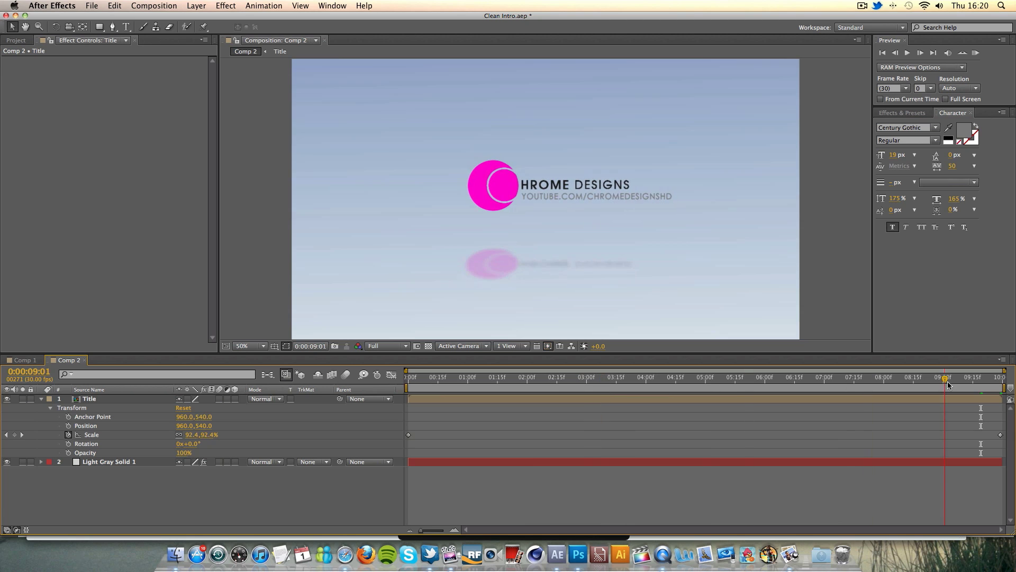
left_click(25, 362)
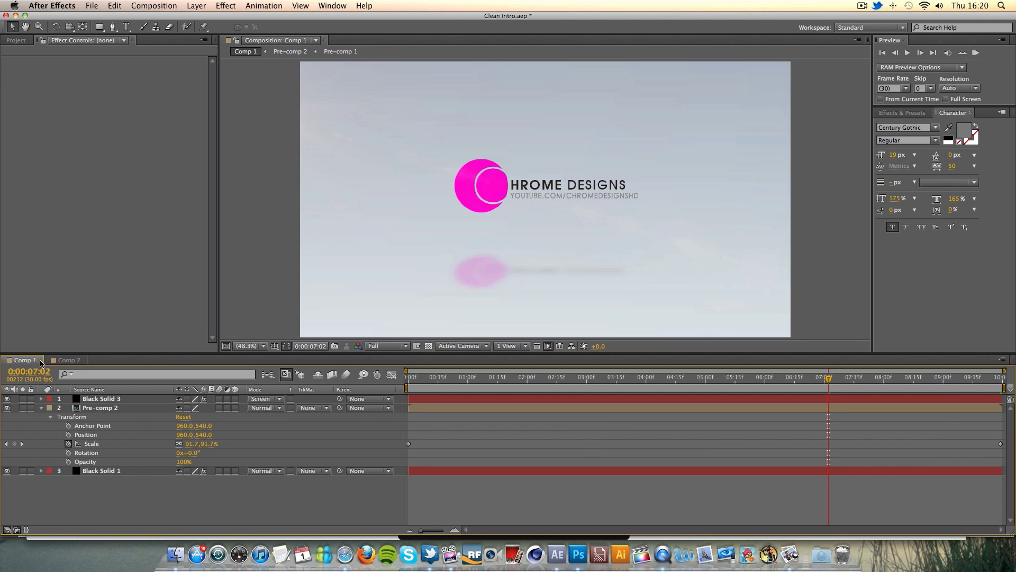
left_click(63, 362)
left_click(41, 399)
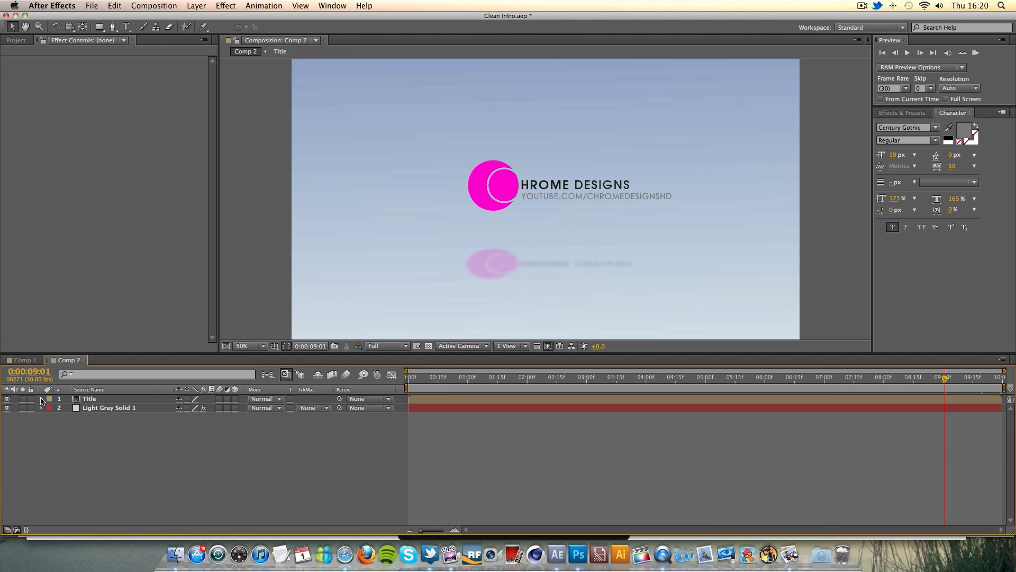
Add a new solid layer above the title with default settings
right_click(87, 427)
mouse_move(204, 433)
left_click(286, 460)
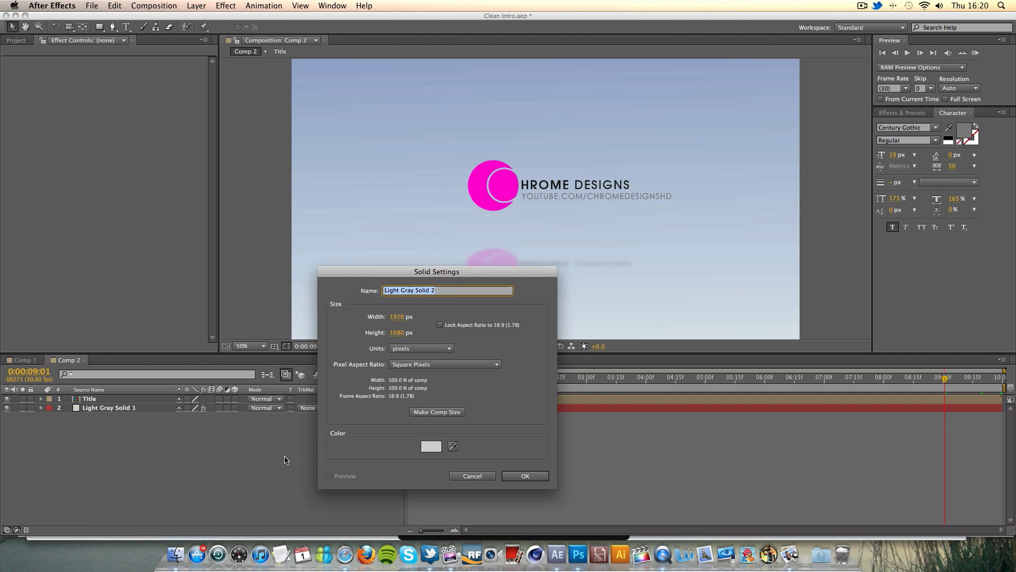
left_click(532, 479)
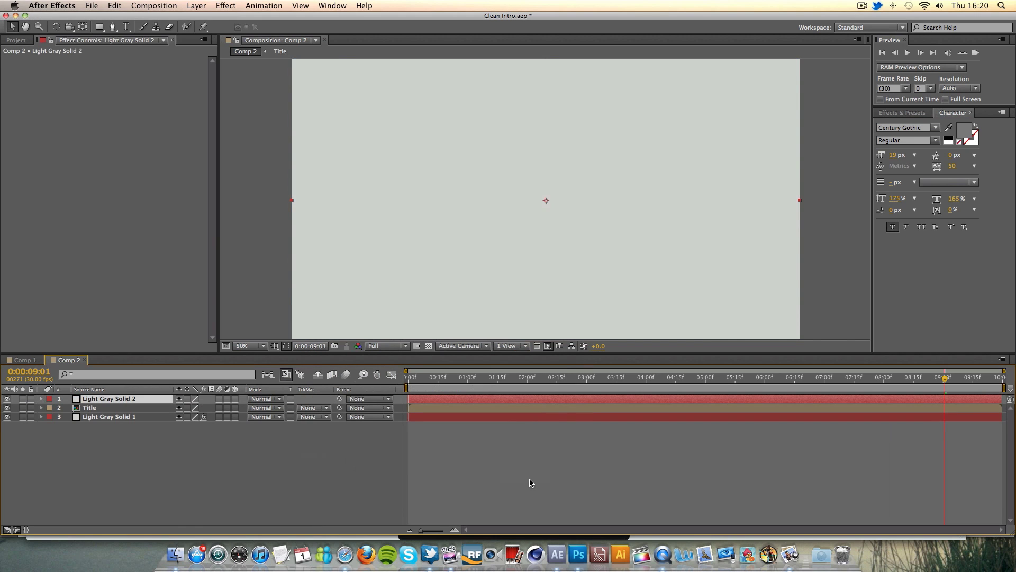
Apply Optical Flares to the solid and load the Motion Graphics 'Golden Sun' preset
left_click(227, 6)
mouse_move(275, 290)
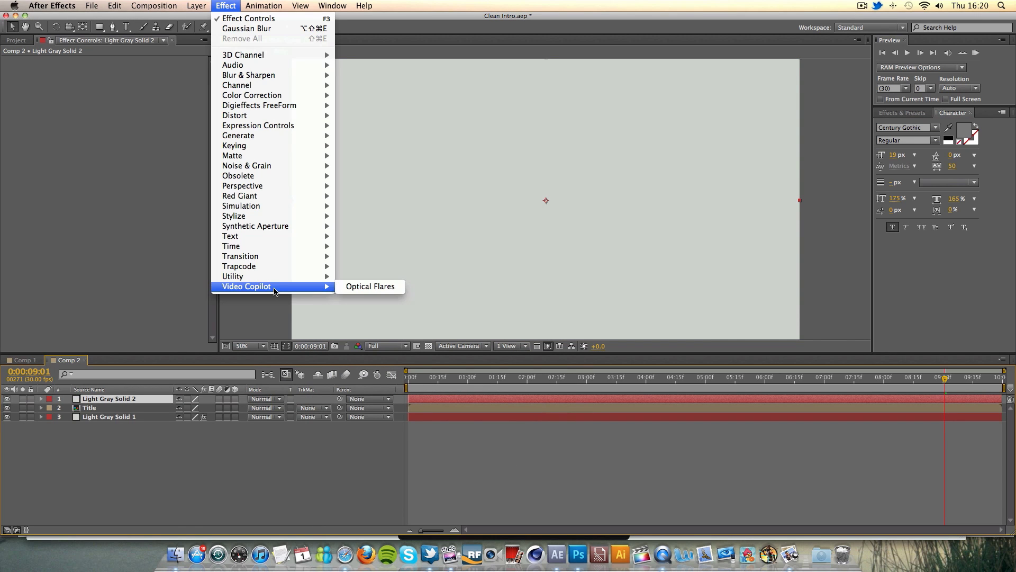
left_click(373, 288)
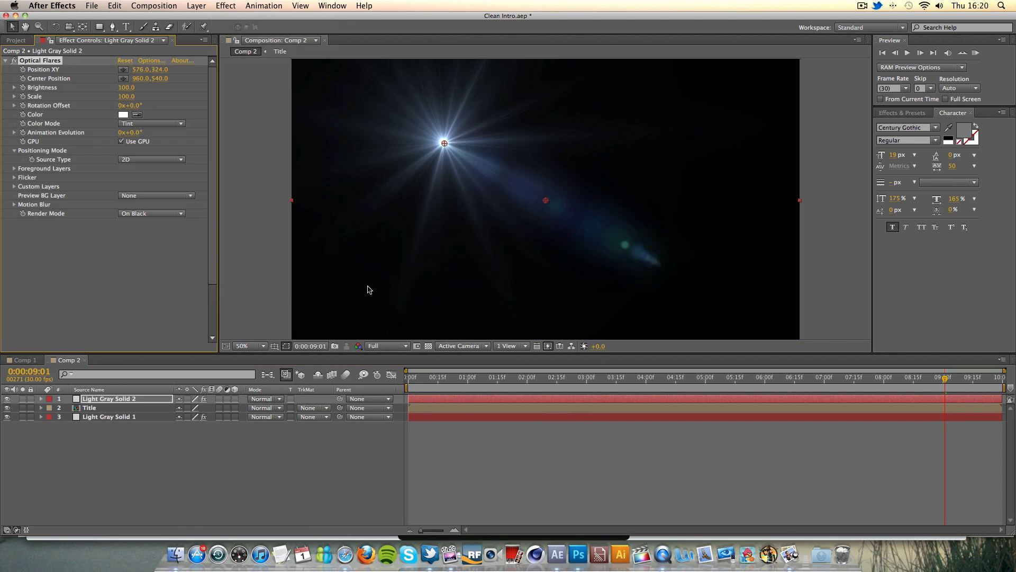
left_click(152, 60)
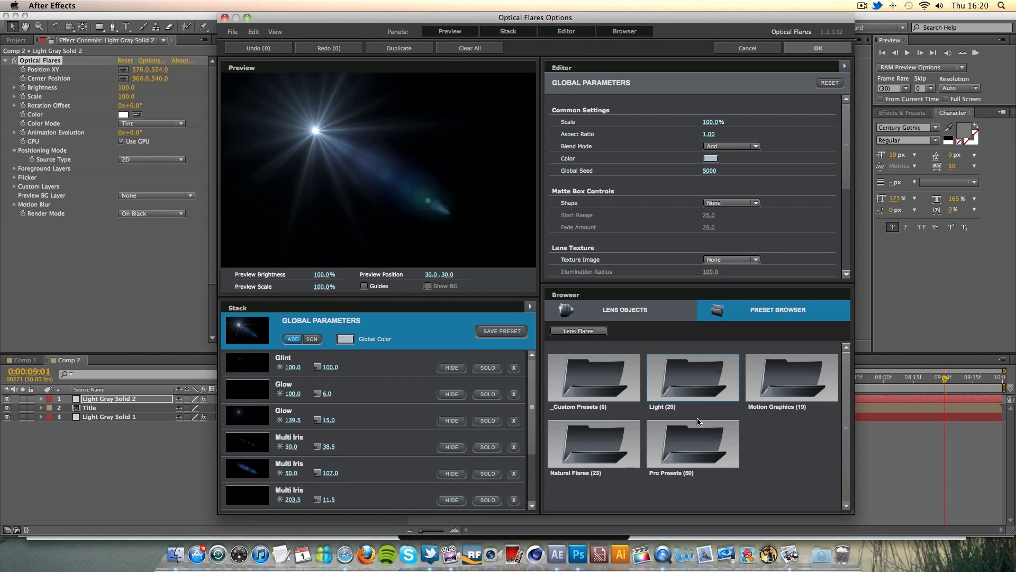
double_click(792, 378)
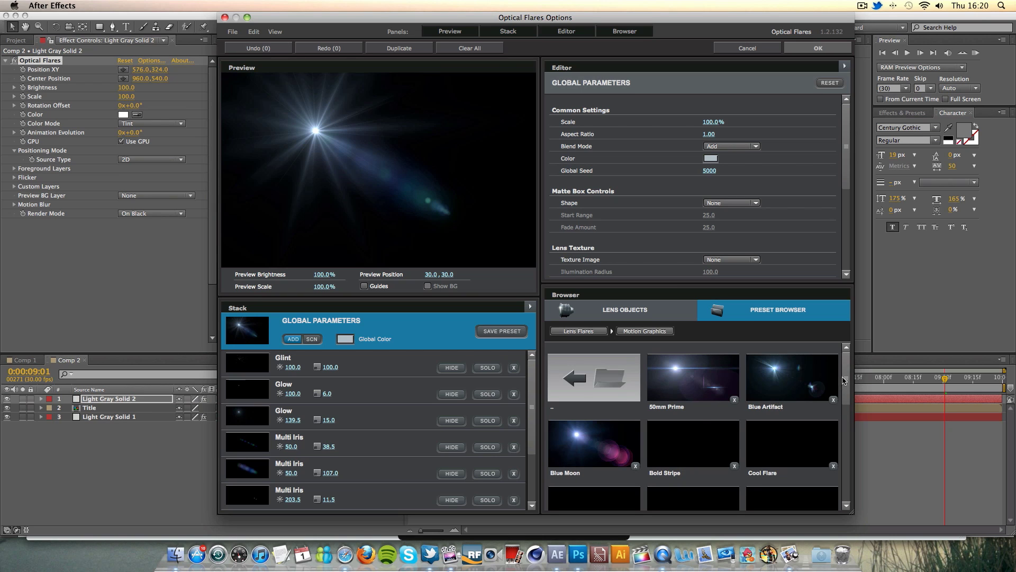
left_click_drag(848, 379, 852, 414)
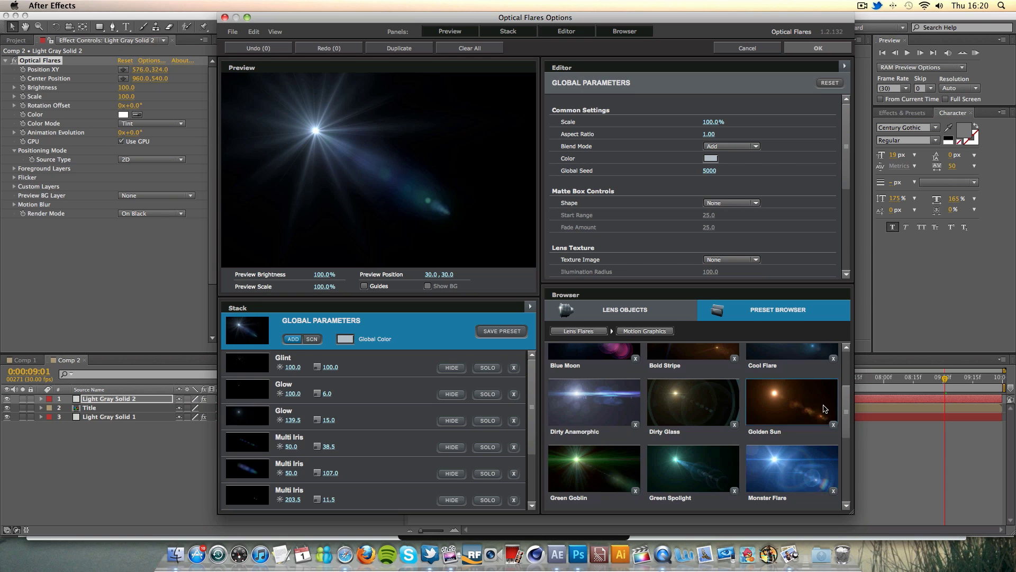
double_click(792, 401)
left_click(818, 47)
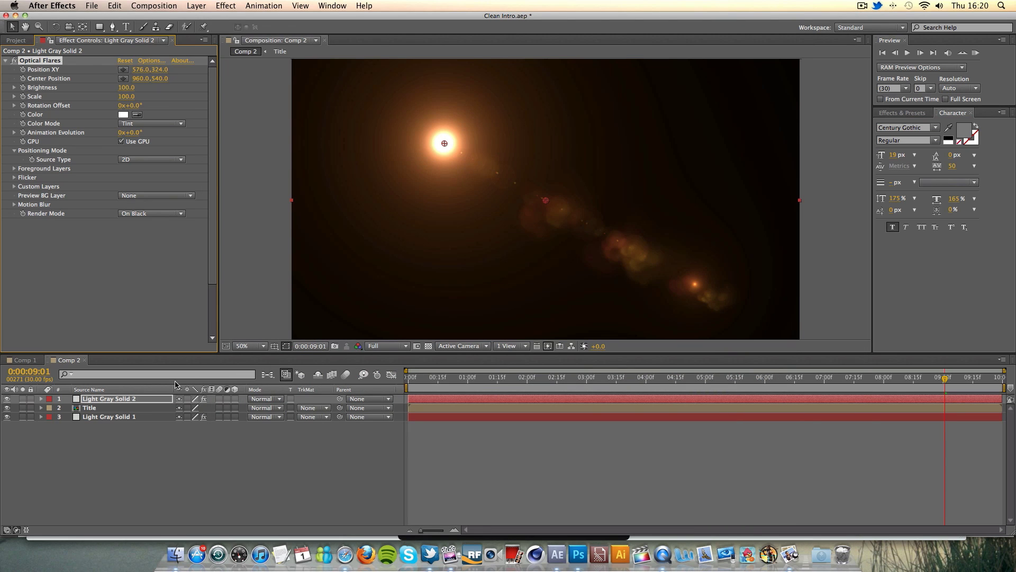
Set the flare solid's blend mode to Screen
left_click(108, 400)
left_click(258, 400)
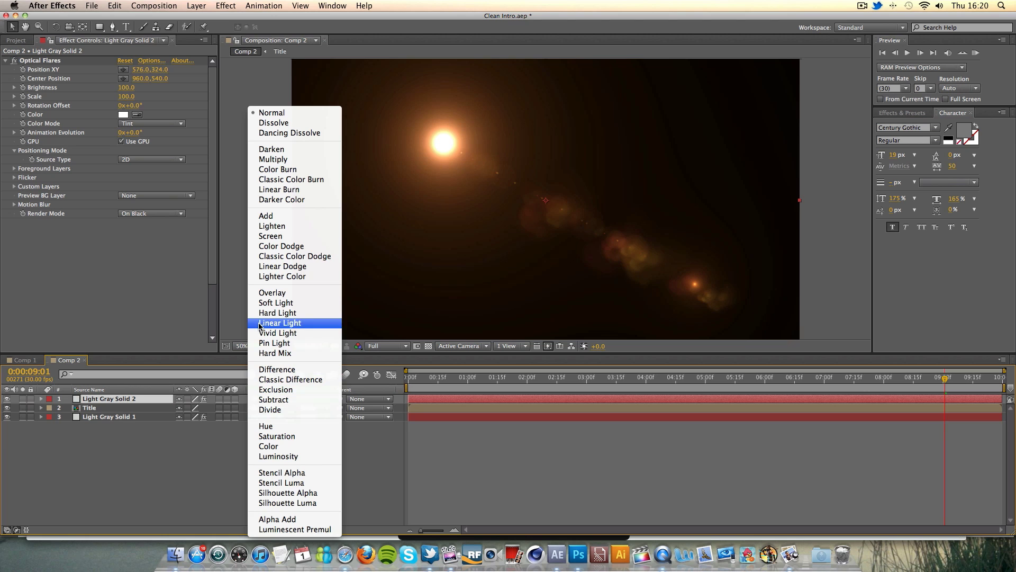
left_click(256, 236)
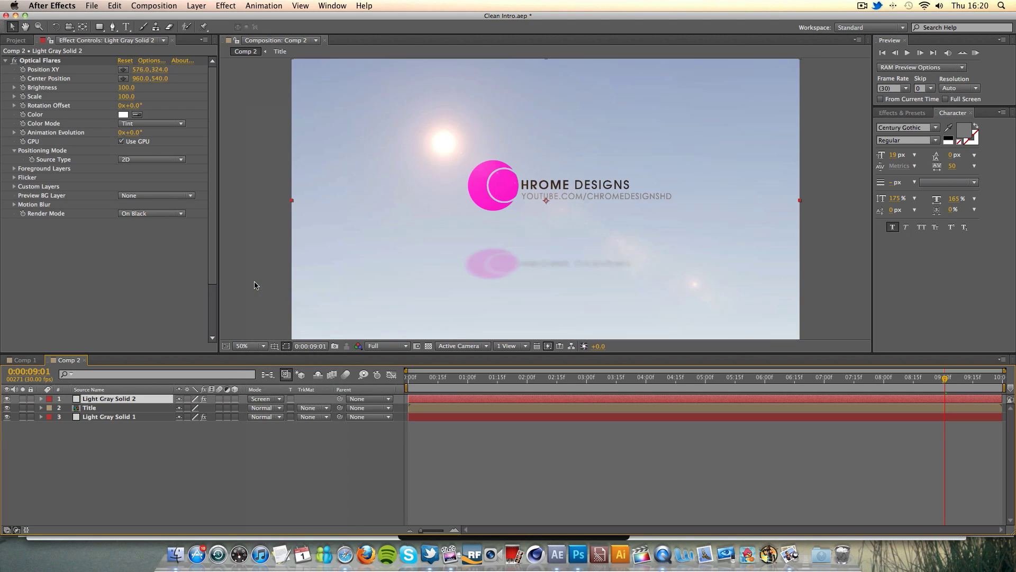
Raise Optical Flares brightness to 280 and move the flare to the top-left corner
left_click(29, 60)
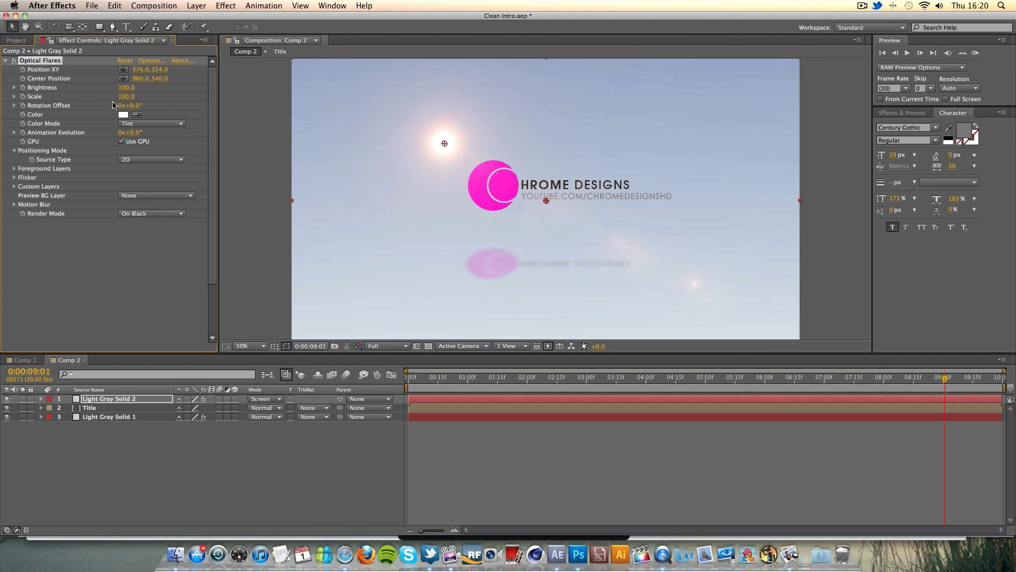
mouse_move(125, 88)
left_mouse_down()
mouse_move(142, 88)
mouse_move(132, 87)
left_mouse_up()
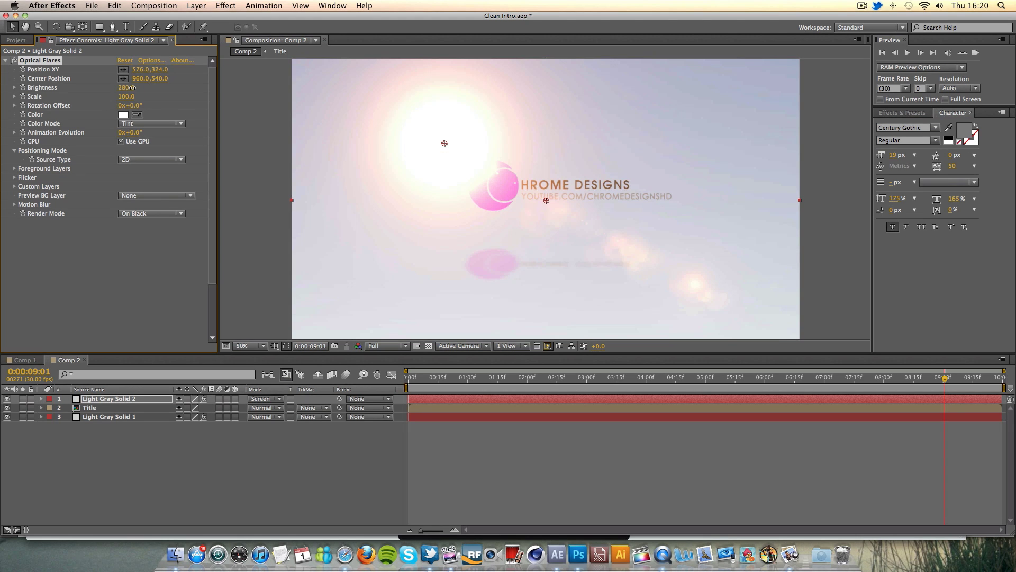
left_click_drag(444, 144, 264, 59)
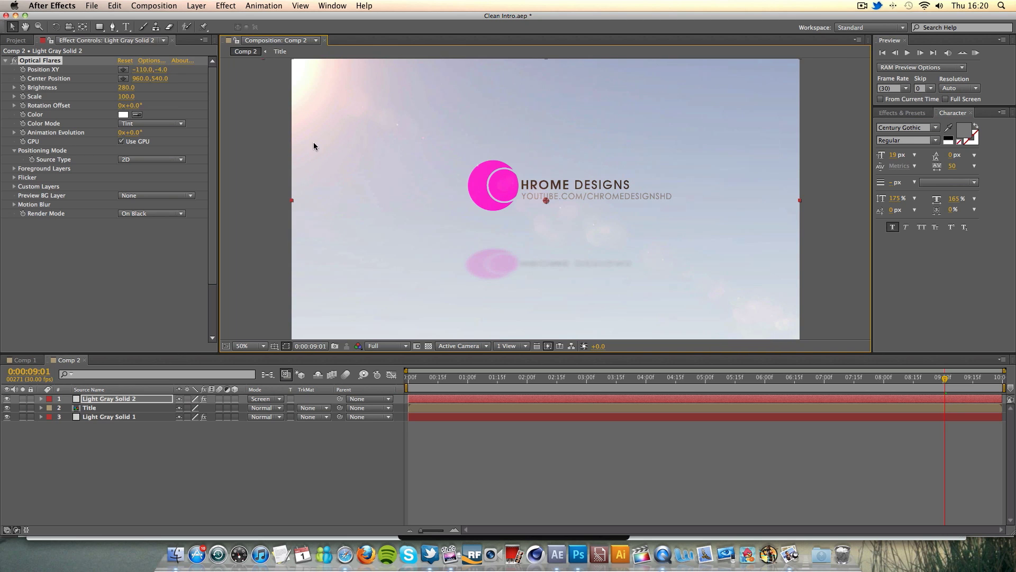
left_click(277, 154)
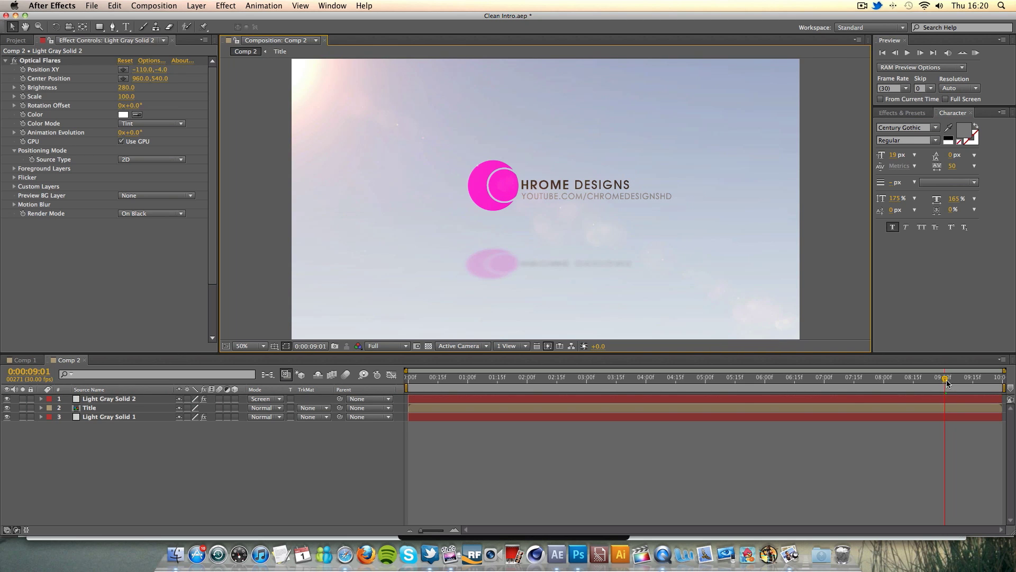
left_click_drag(946, 380, 1, 312)
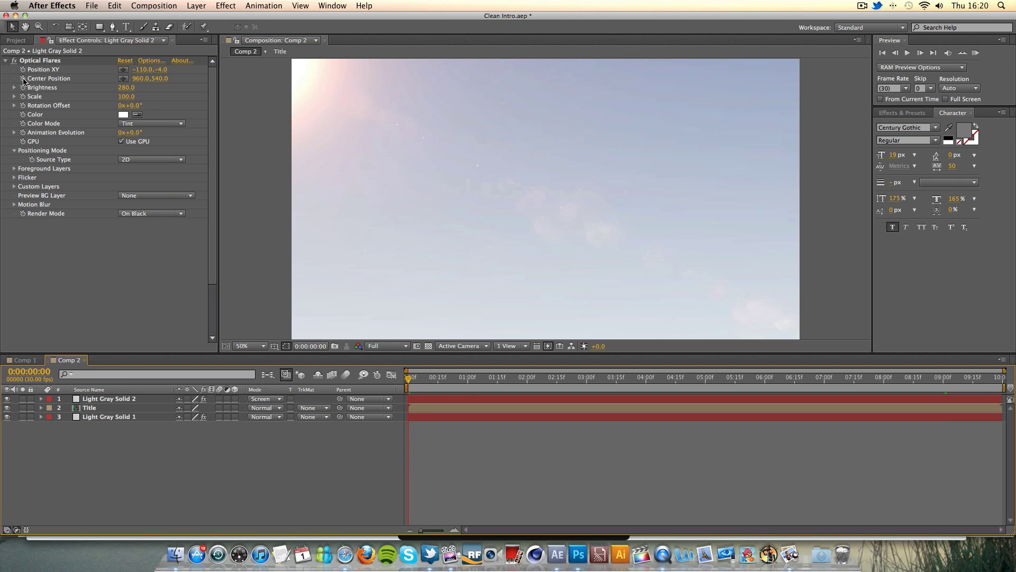
Keyframe the flare position near top-left at 0:00 and lower on the left edge at the end
left_click(304, 77)
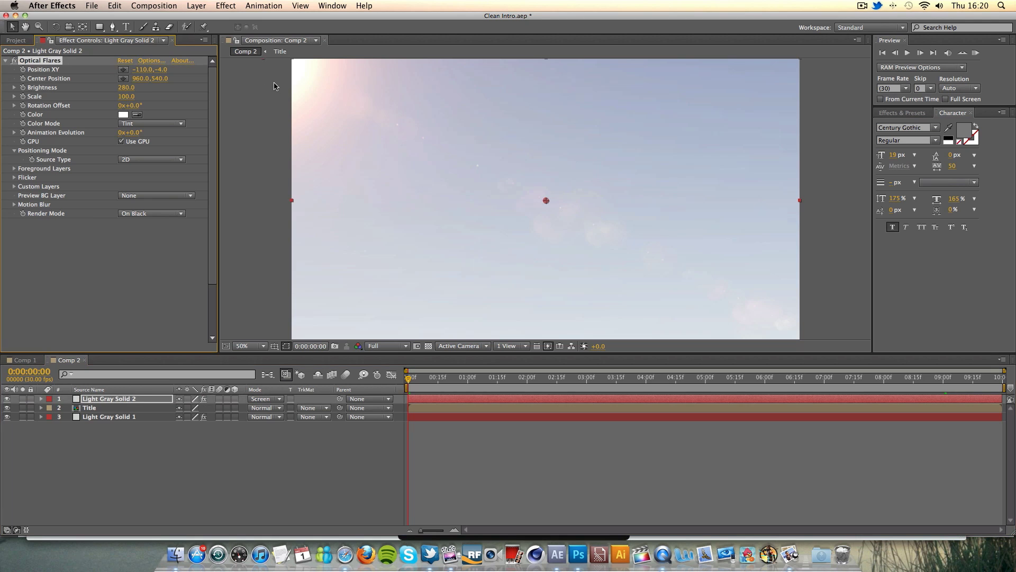
left_click_drag(263, 62, 256, 84)
left_click(25, 73)
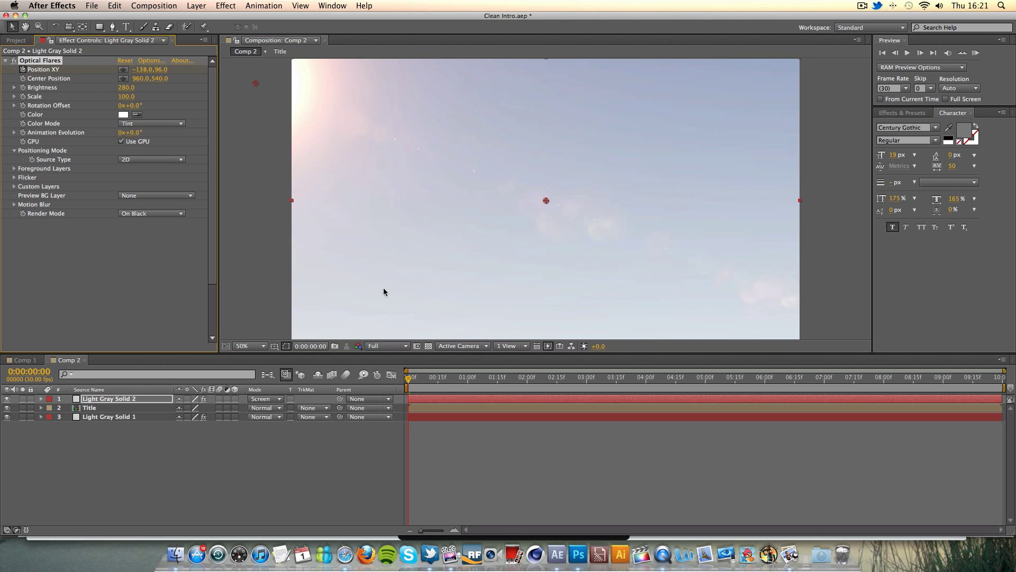
left_click_drag(410, 381, 1001, 379)
left_click_drag(250, 83, 264, 181)
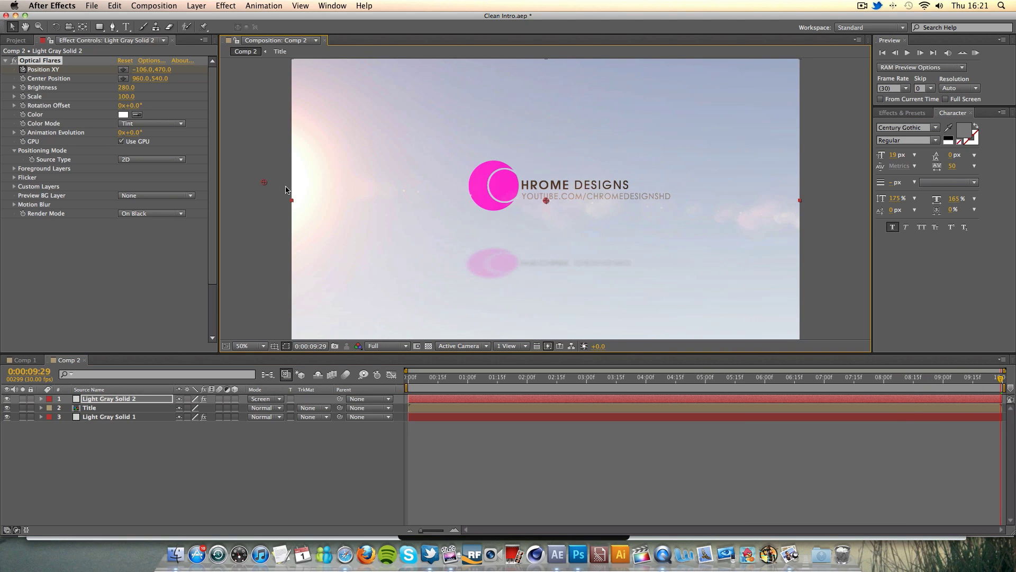
left_click_drag(688, 377, 996, 378)
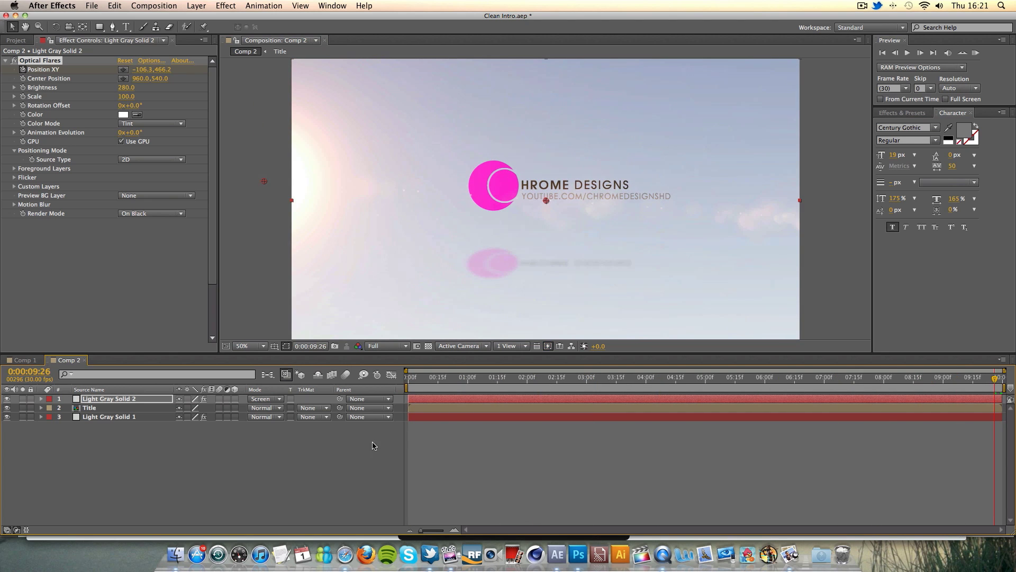
left_click(150, 423)
Set the flare layer's opacity to 80%
left_click(144, 401)
key("t")
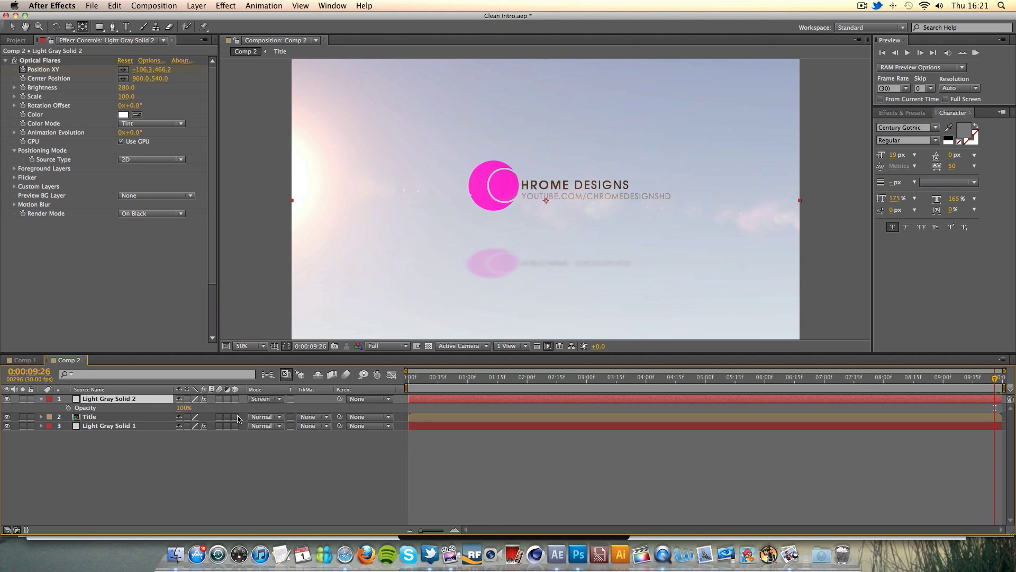
left_click(183, 408)
type("80")
key("Return")
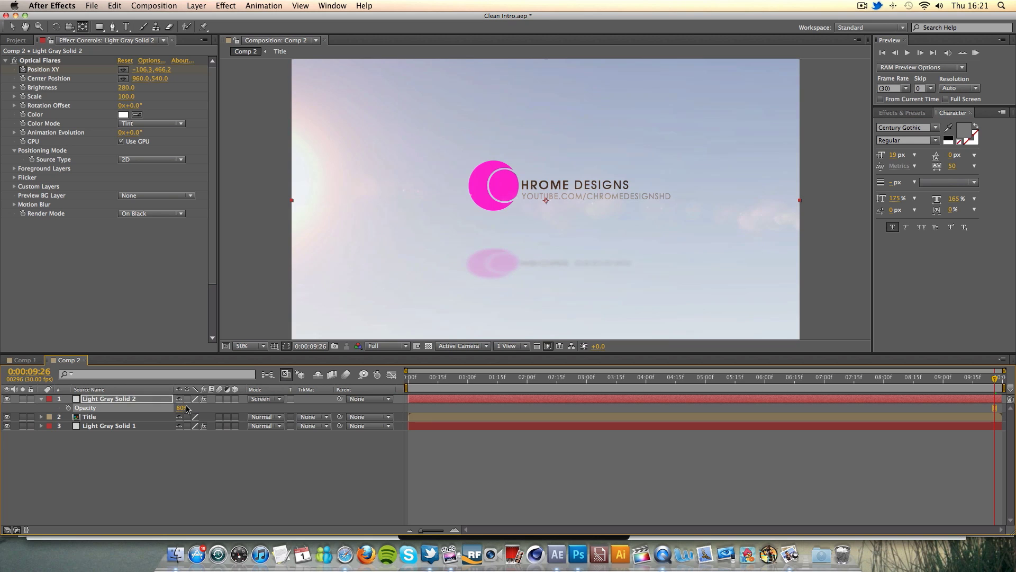
left_click(304, 494)
mouse_move(996, 379)
left_mouse_down()
mouse_move(423, 380)
mouse_move(1001, 380)
left_mouse_up()
left_click(857, 310)
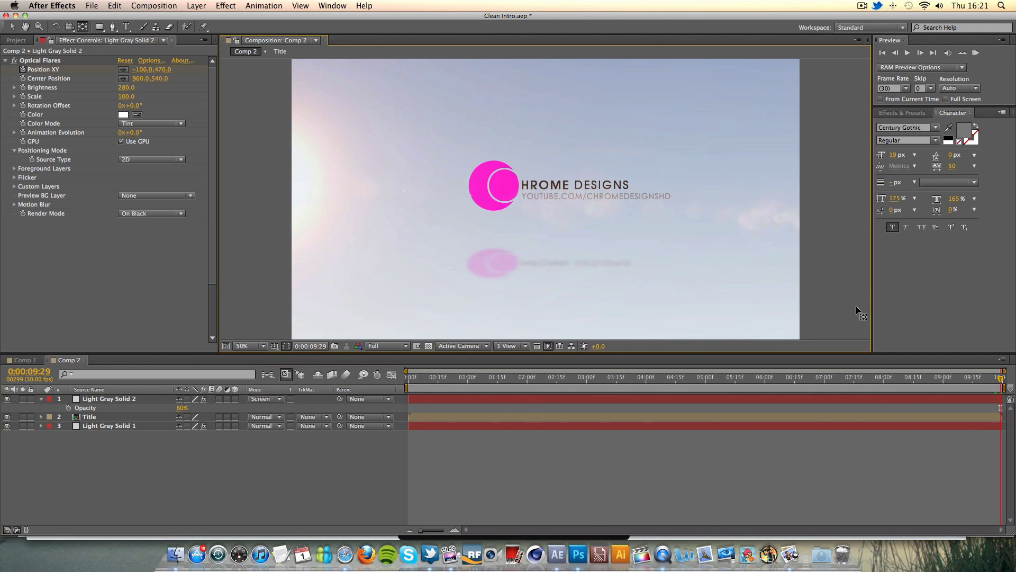